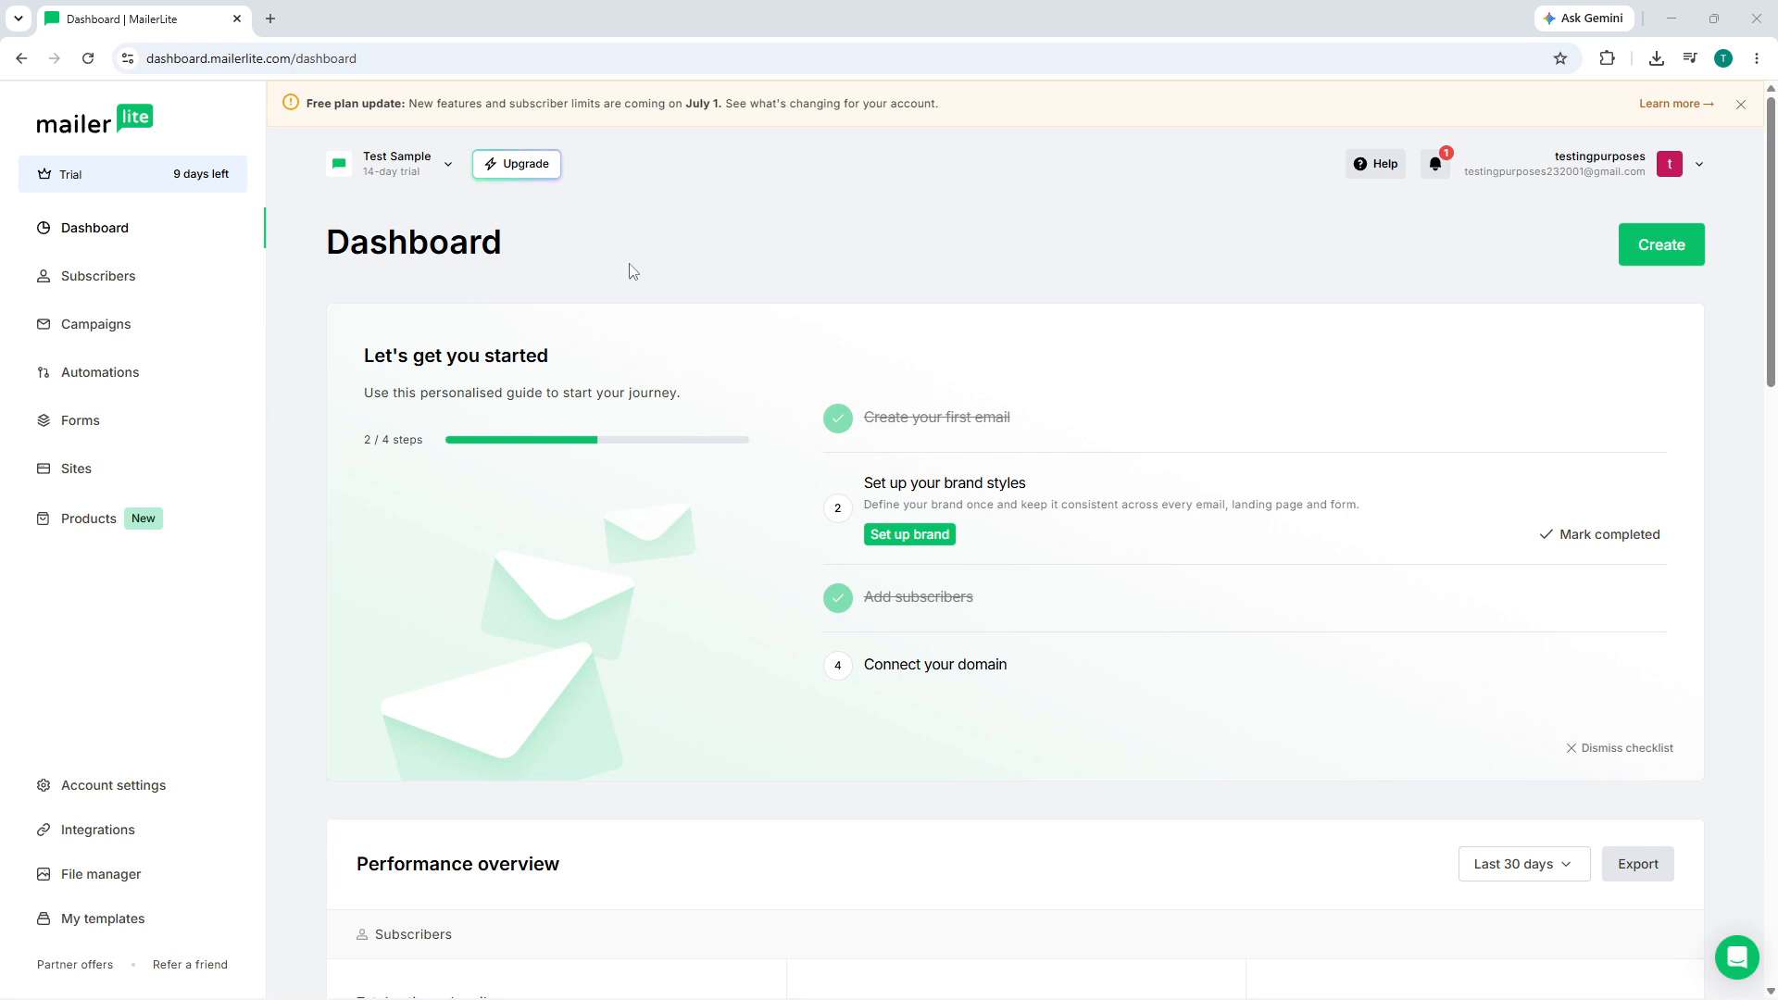
pyautogui.click(688, 254)
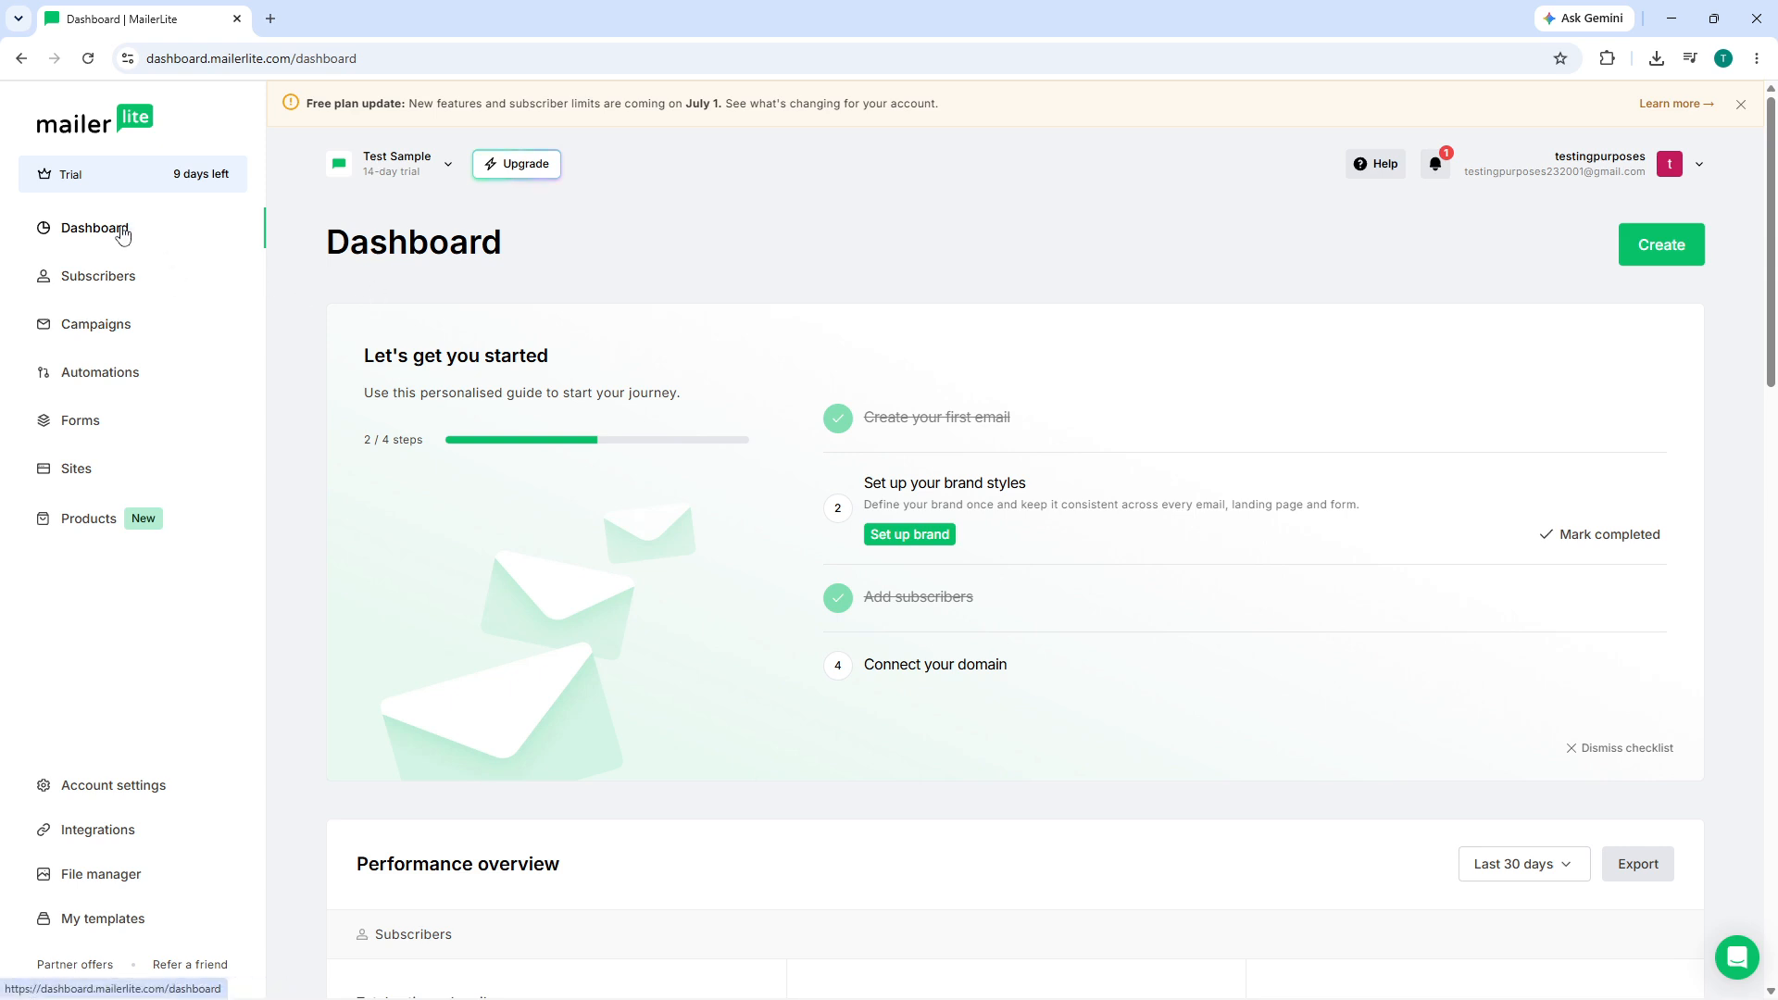
pyautogui.moveTo(505, 248); pyautogui.dragTo(306, 252)
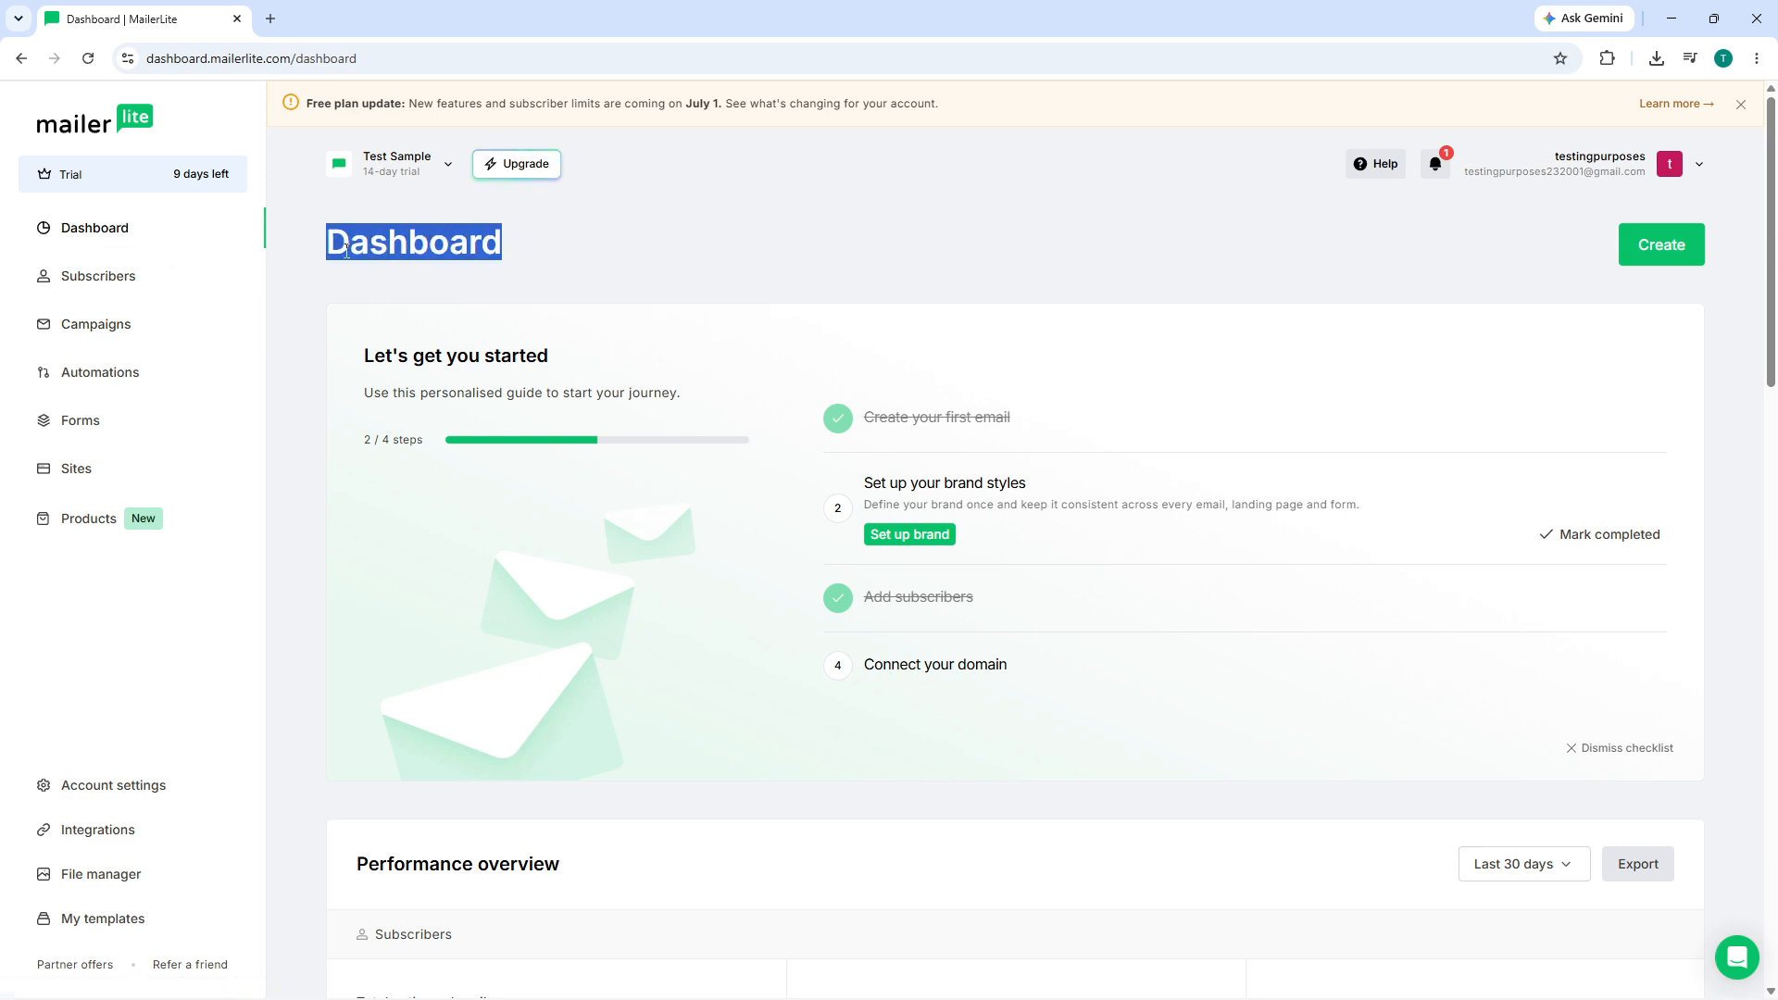
pyautogui.click(596, 260)
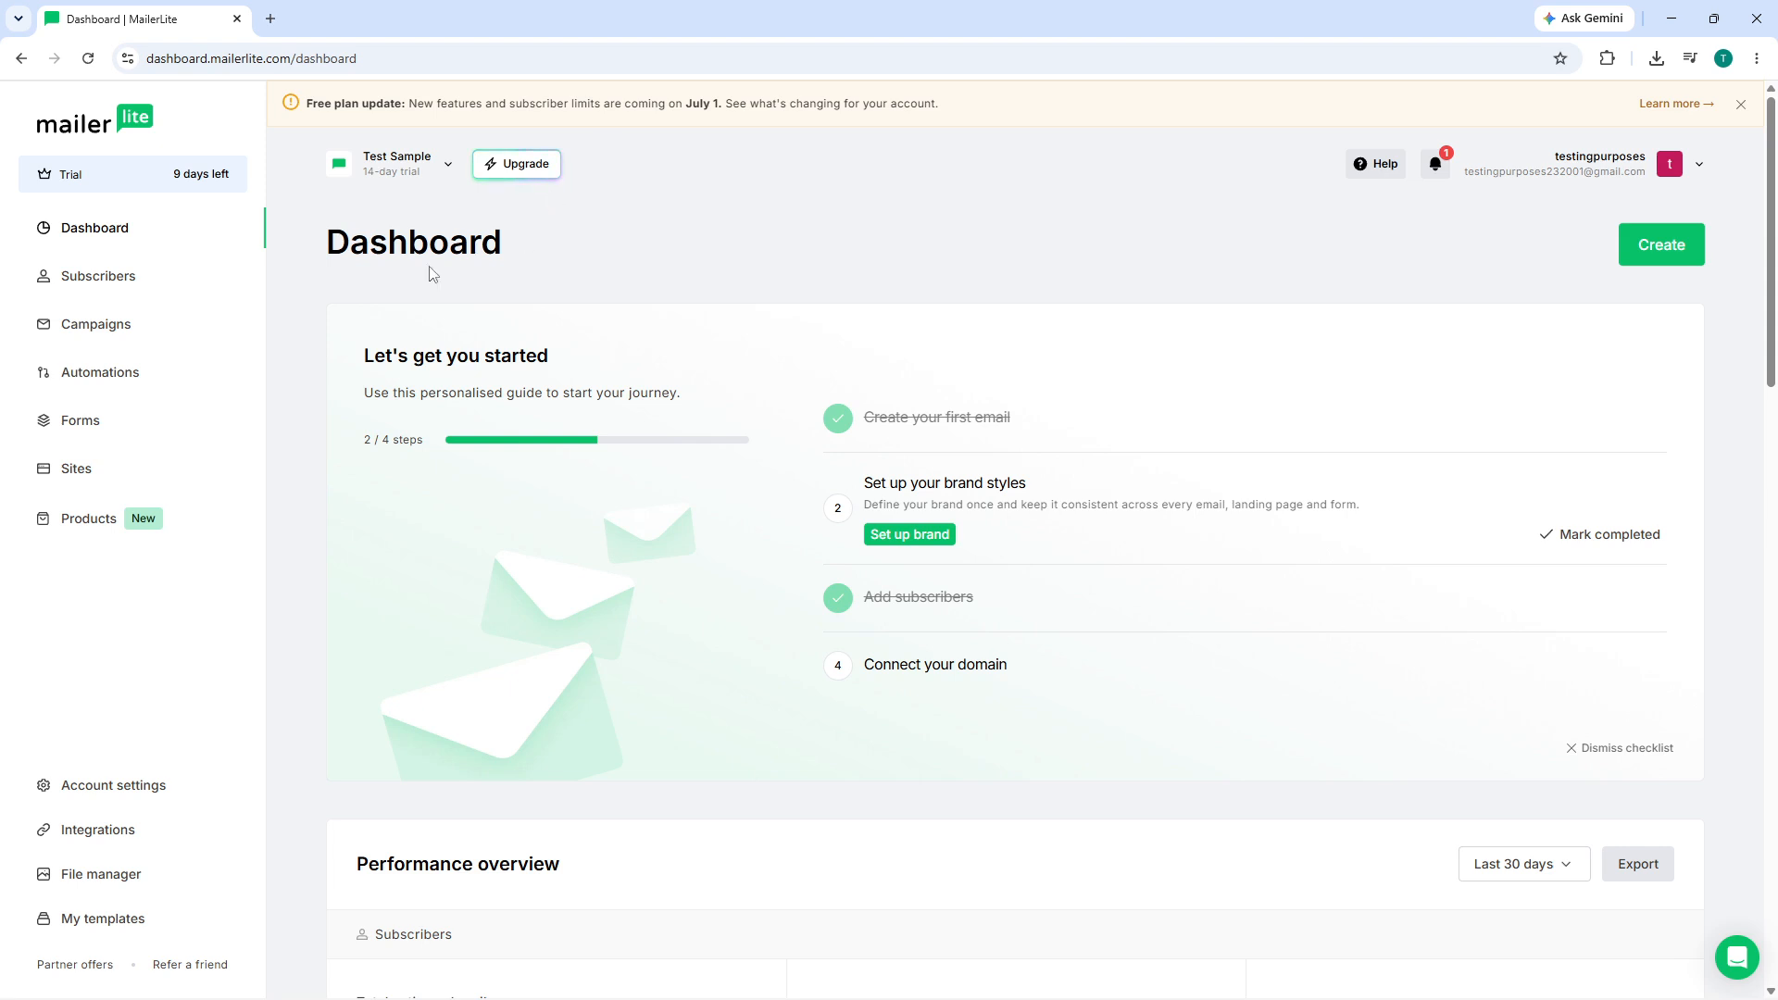
# Step: Open the draft campaign "Untitled campaign - 2026-06-15" and bring its email content into the editor
pyautogui.click(108, 339)
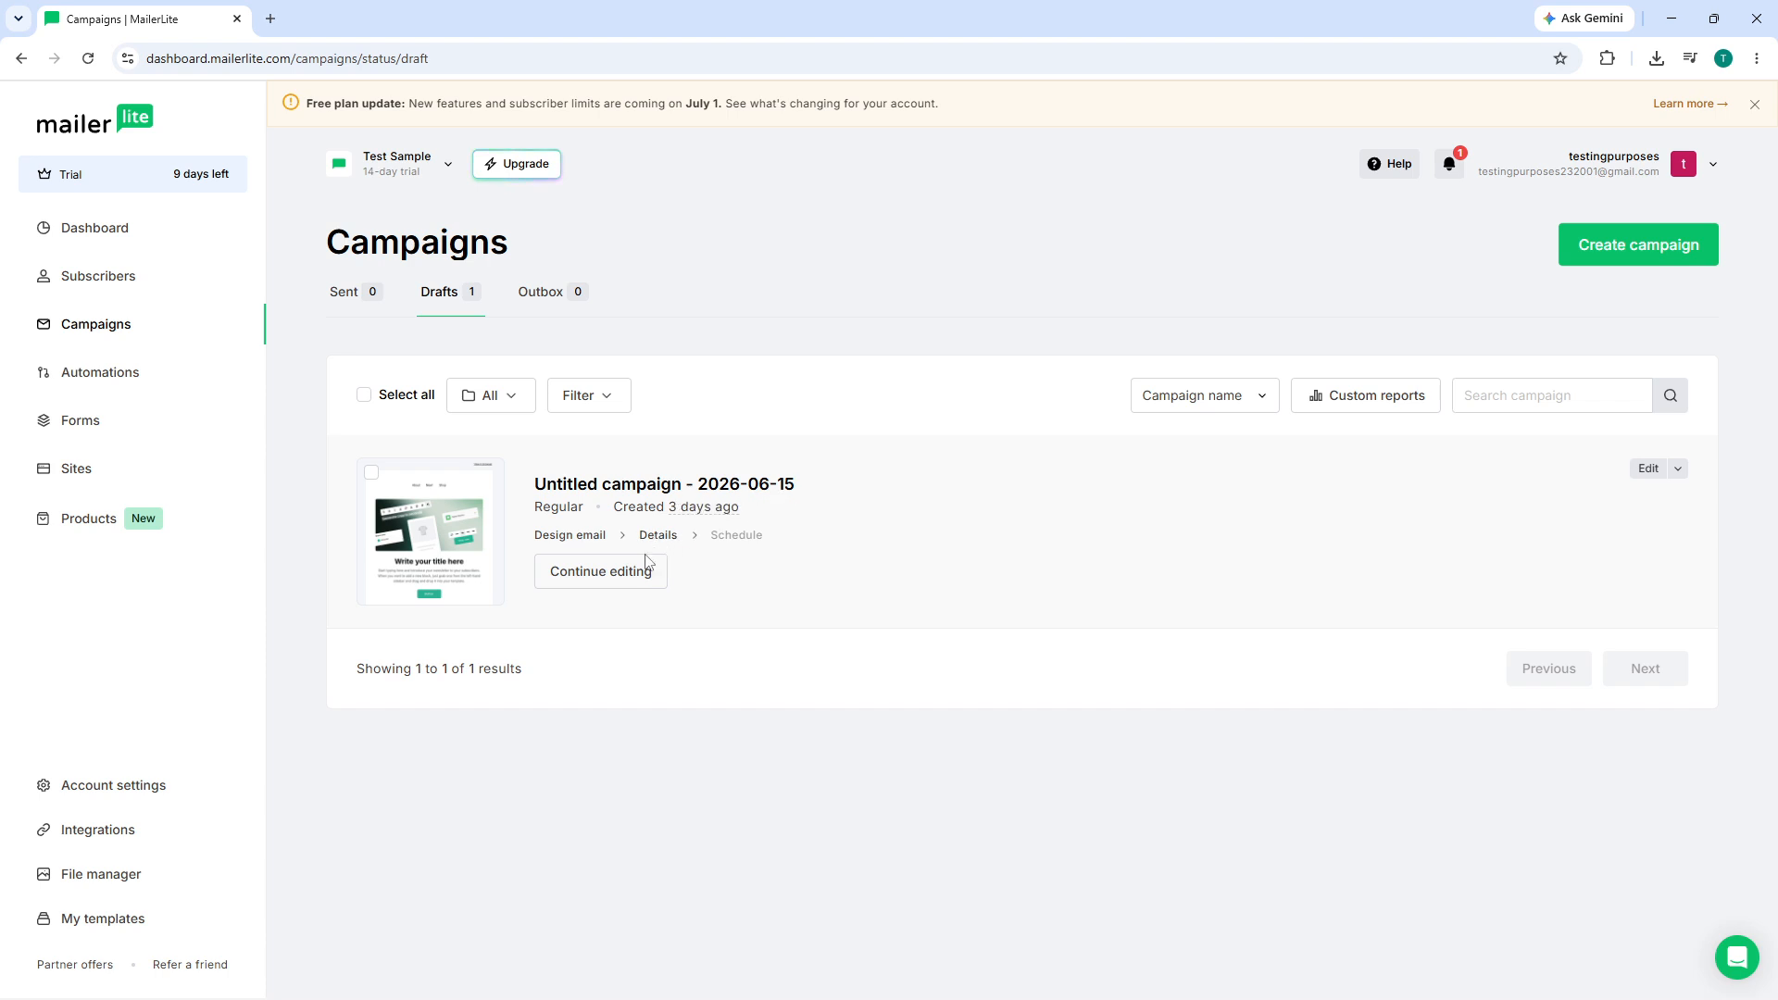
pyautogui.click(606, 588)
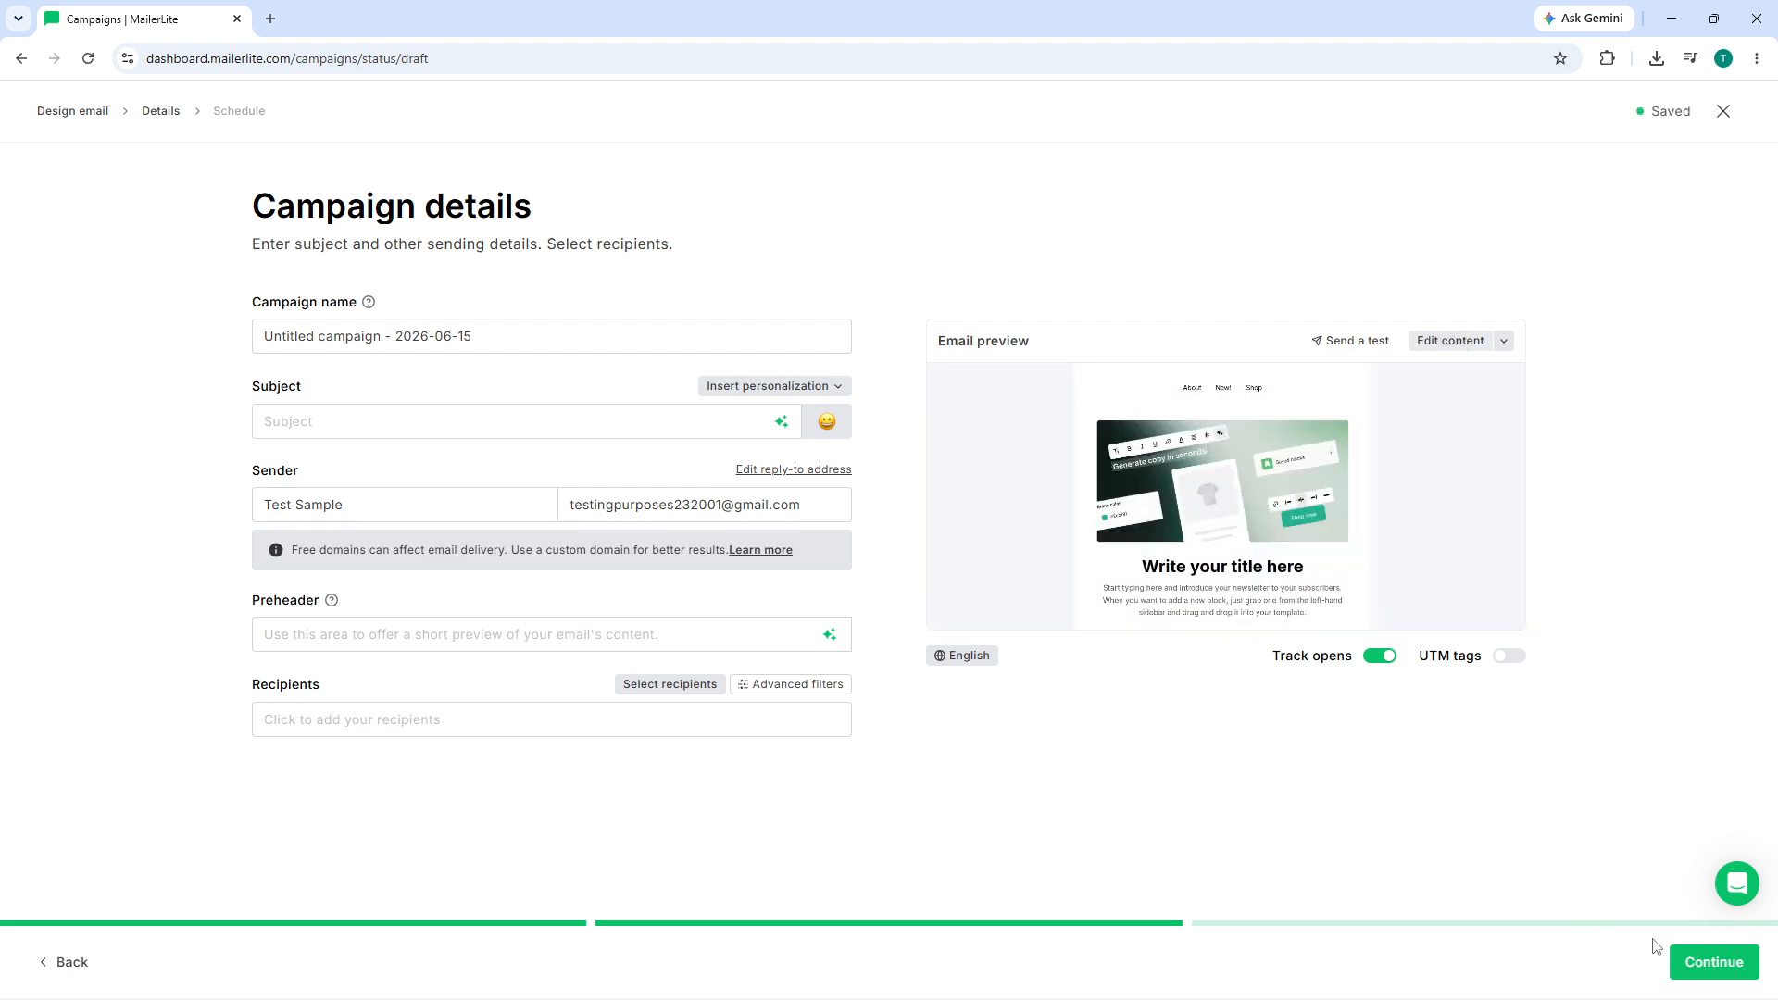
pyautogui.click(1451, 341)
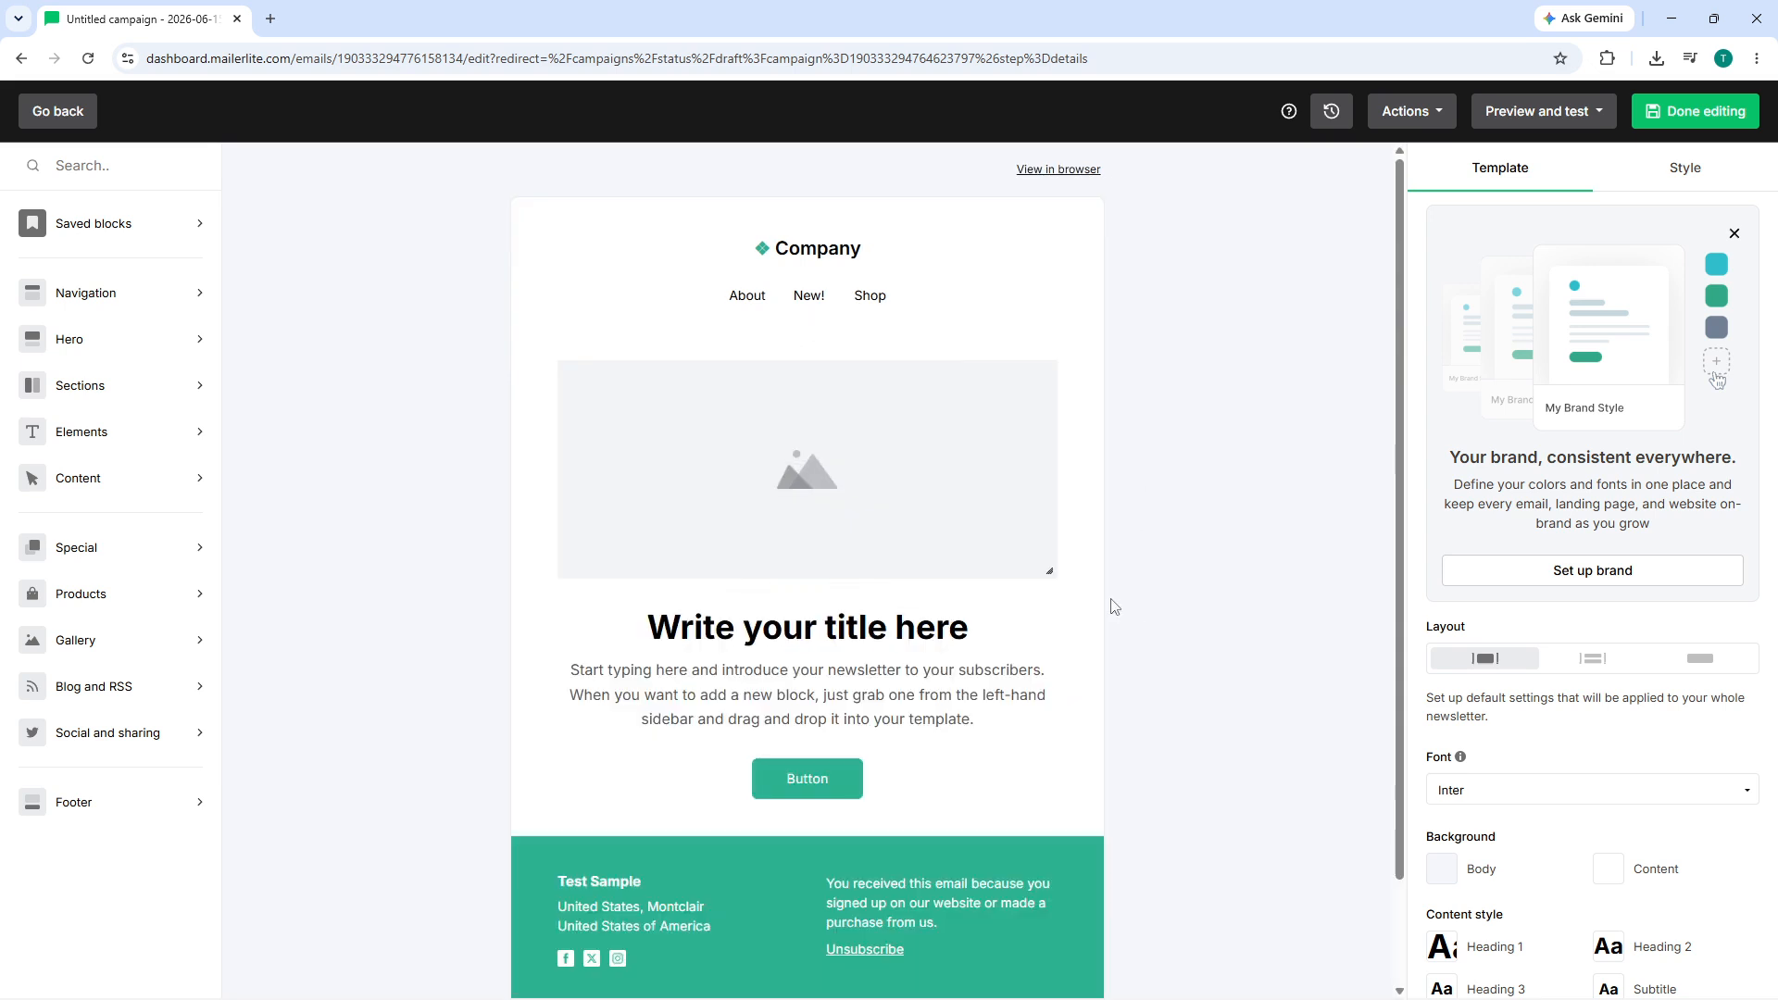
pyautogui.scroll(-2, 866, 521)
pyautogui.scroll(2, 796, 493)
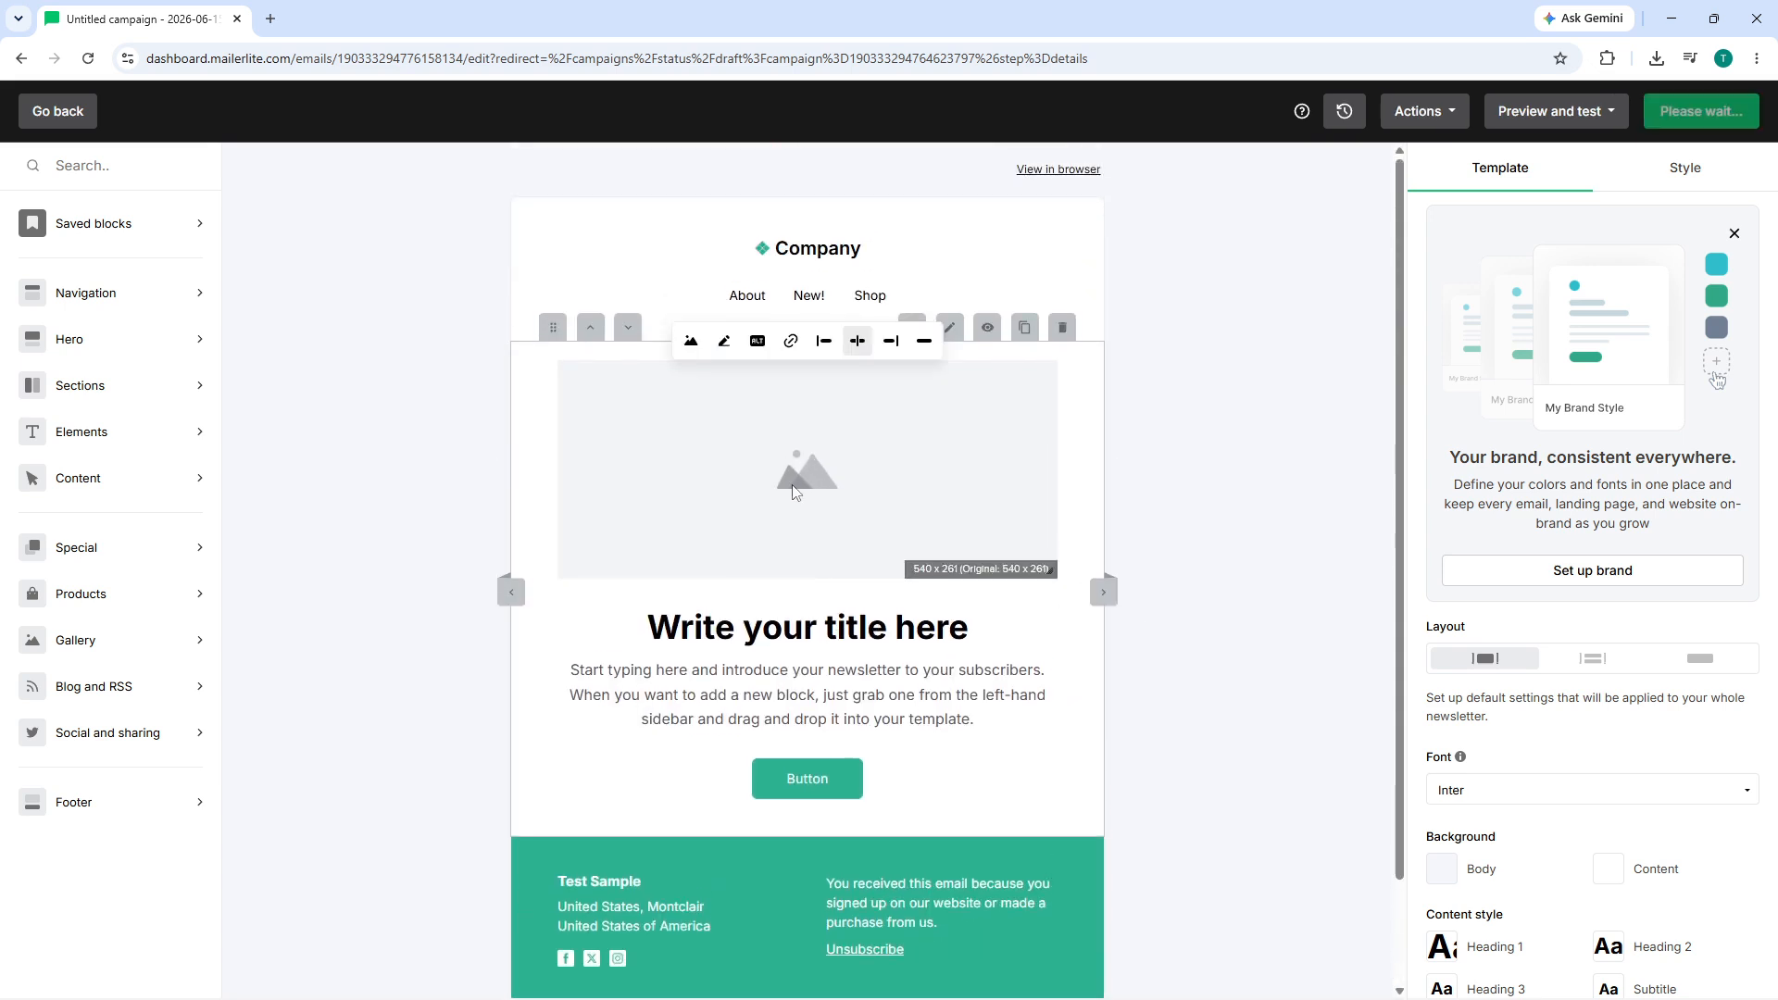
# Step: View the settings of the hero block, and open those of the Logo + Navigation block
pyautogui.click(654, 266)
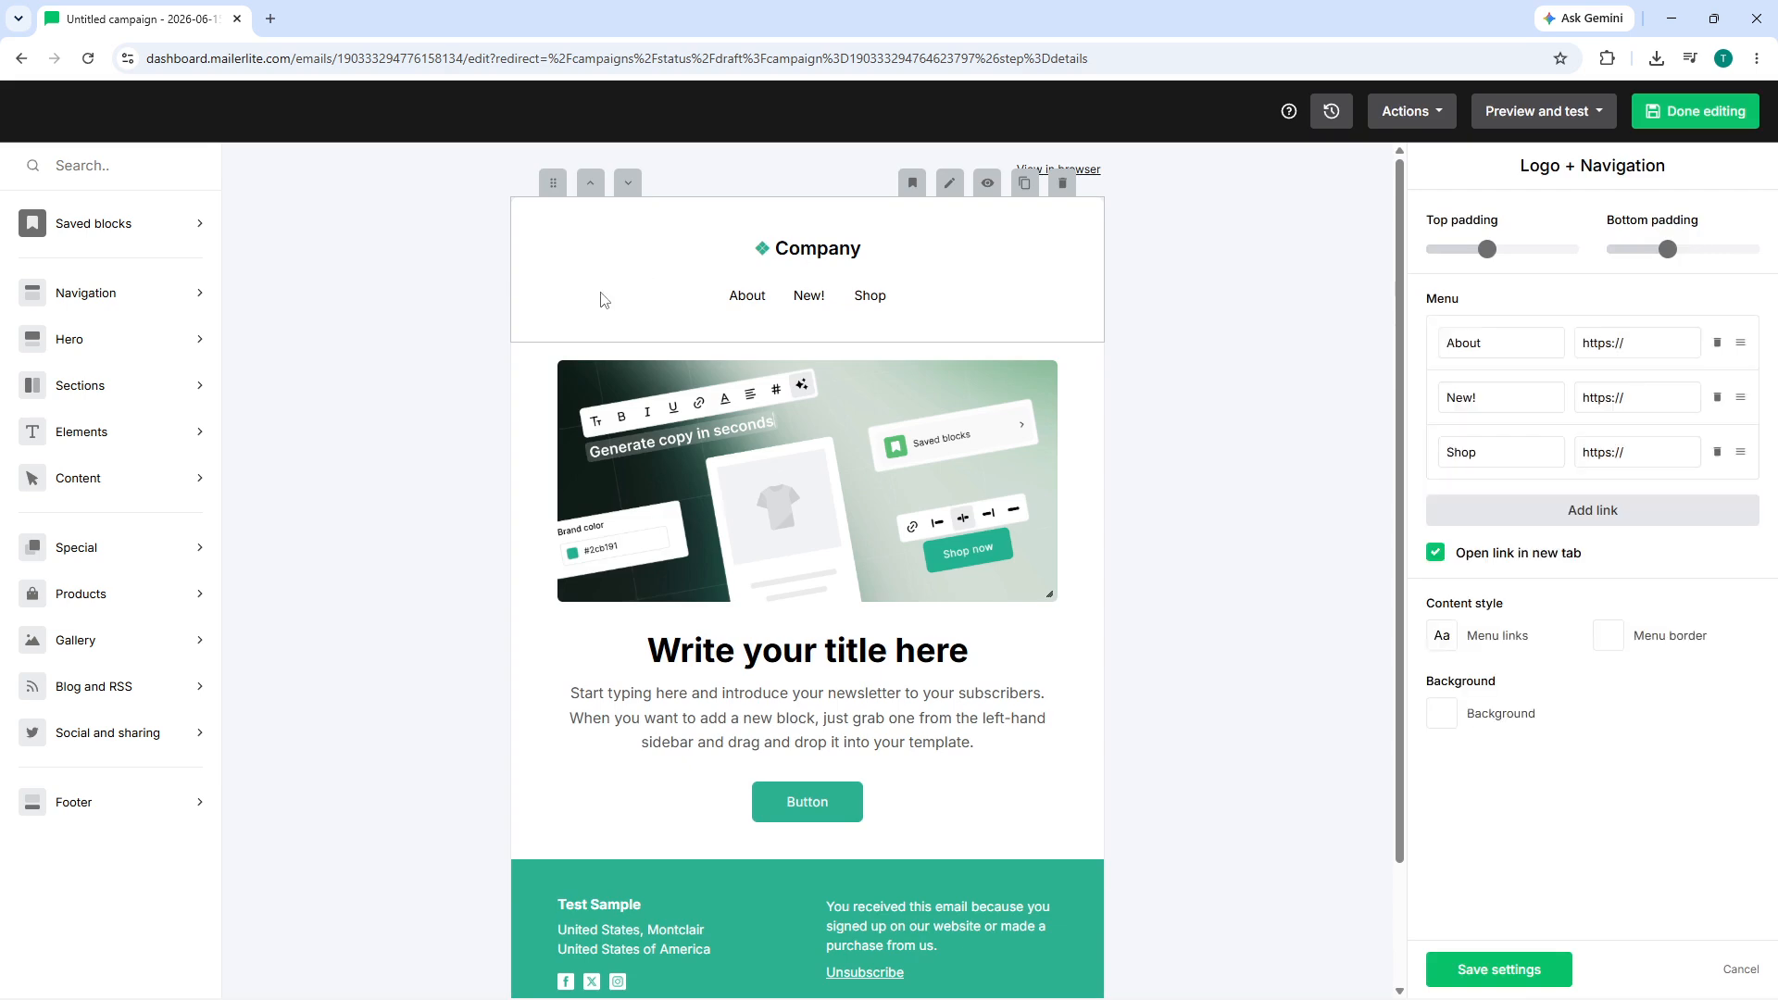
pyautogui.click(176, 352)
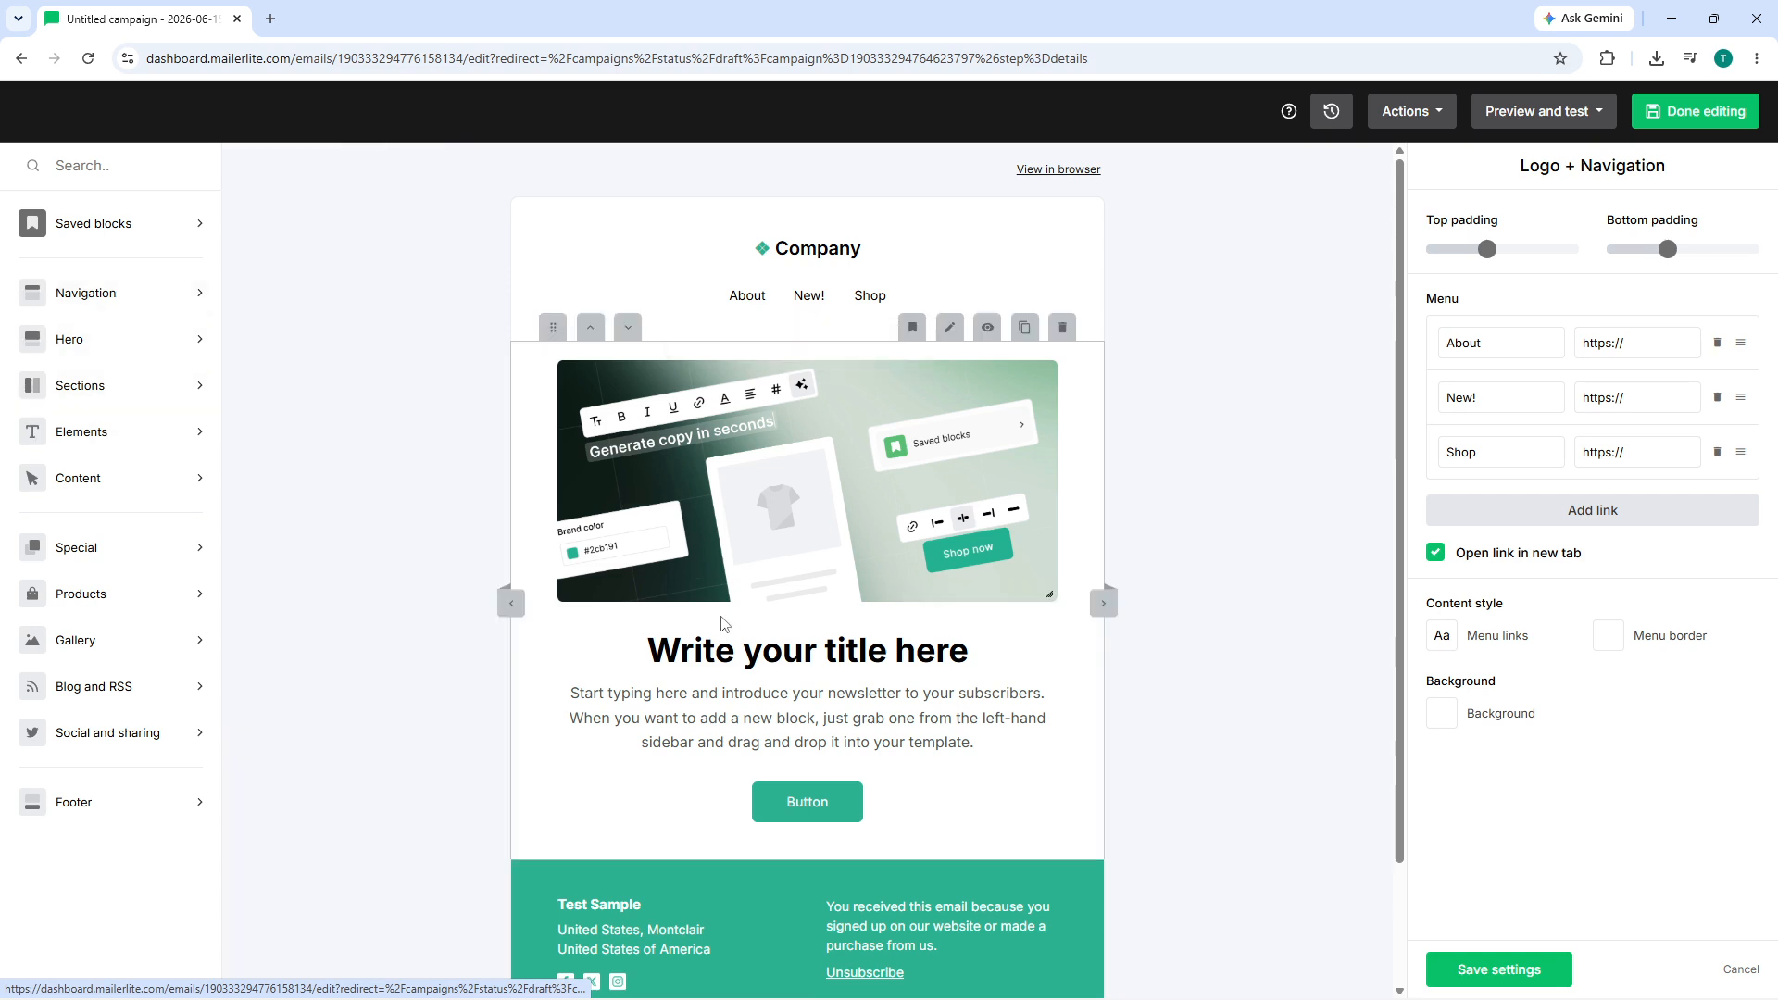
pyautogui.click(799, 461)
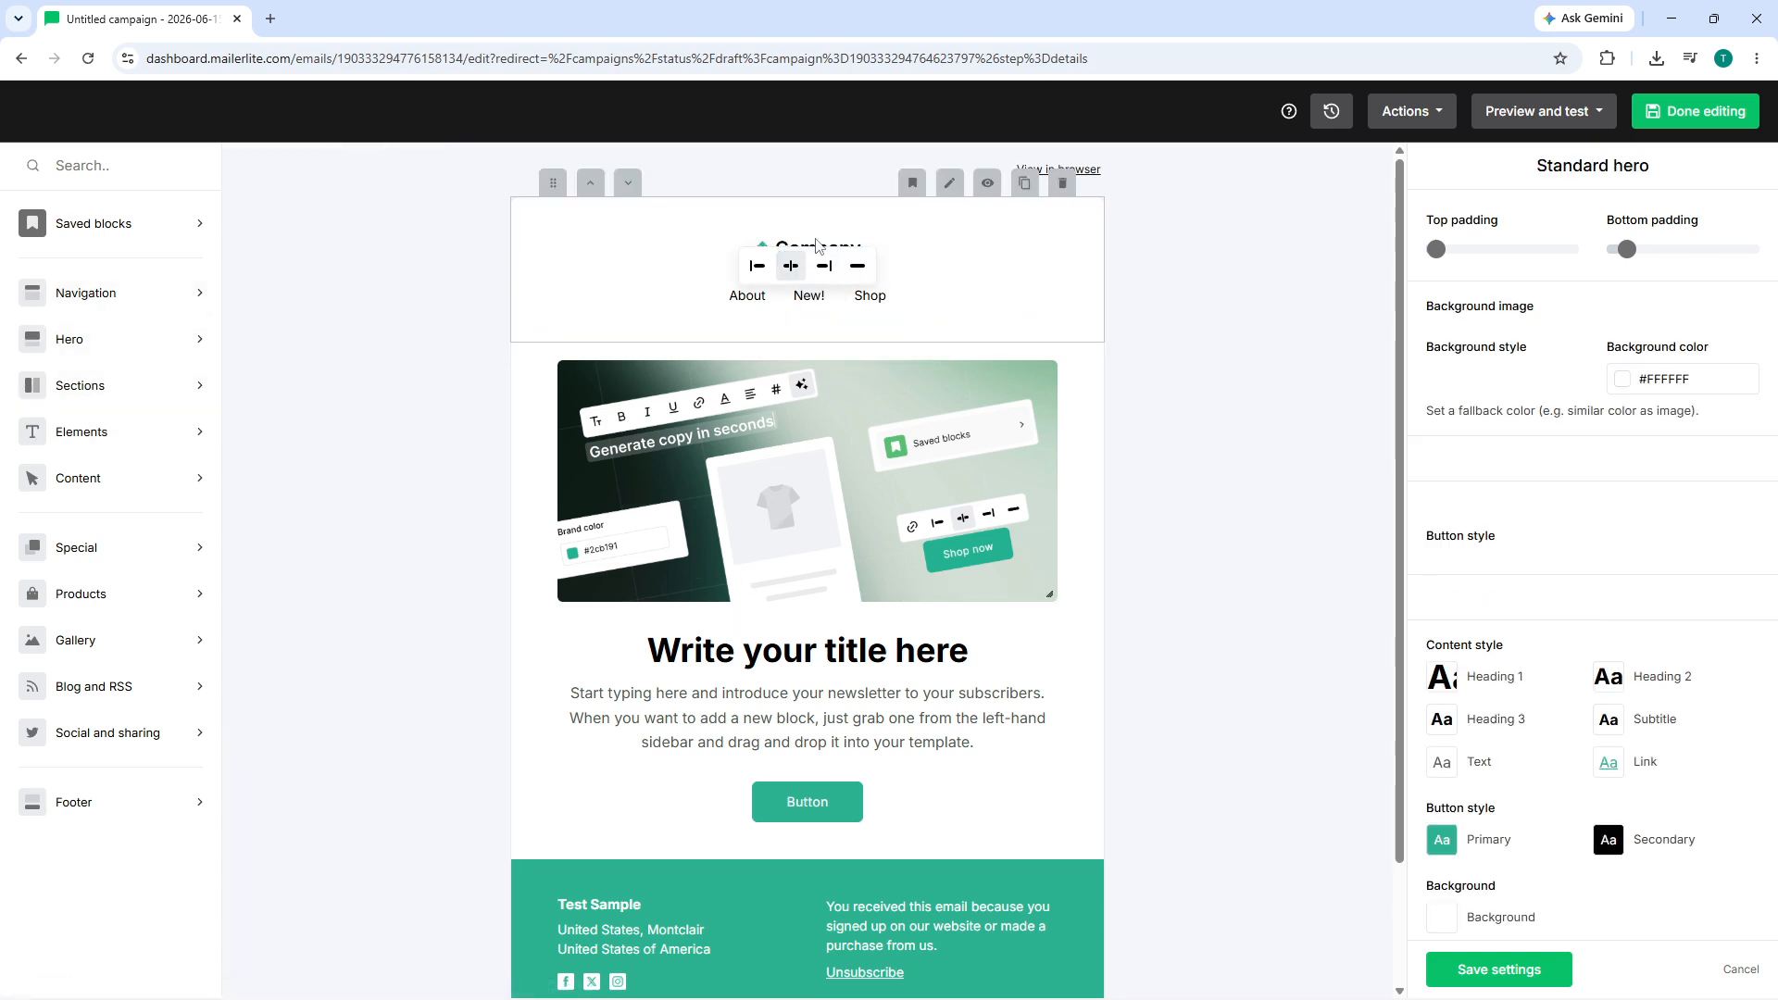
pyautogui.click(836, 268)
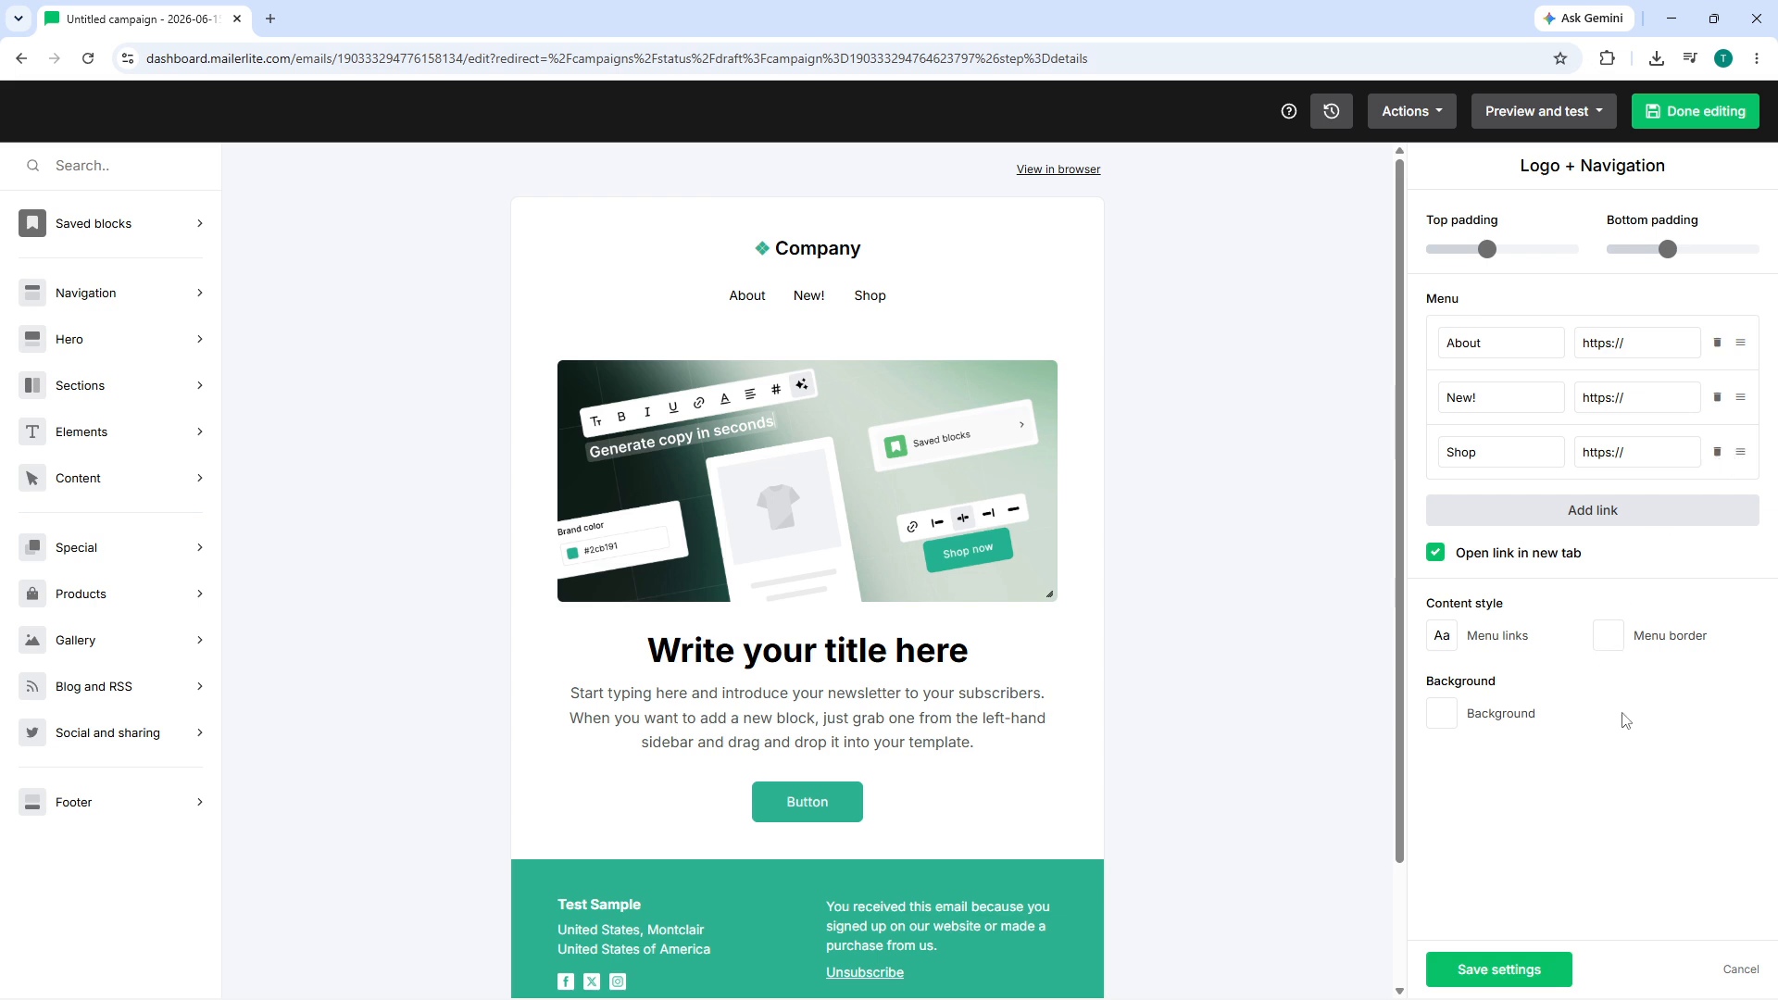
# Step: Try font colors #409cff and #ffffff on the header's menu links, and set the color back to #000000
pyautogui.click(1437, 646)
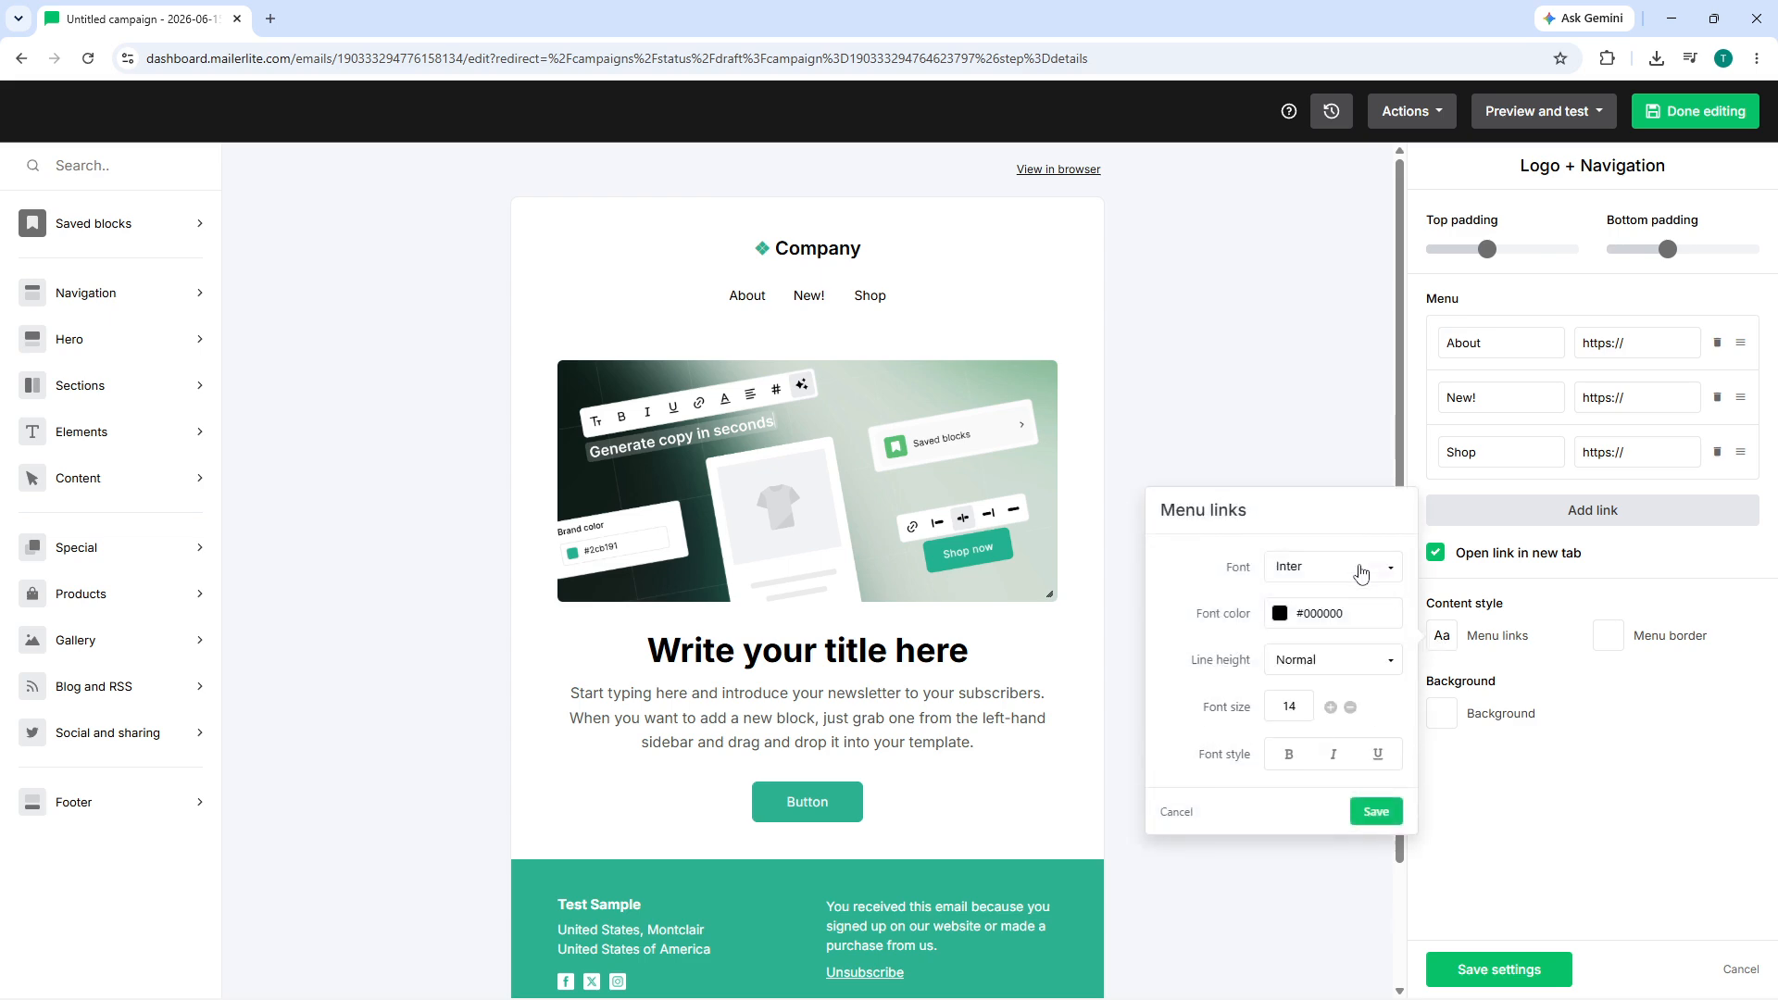
pyautogui.click(1360, 568)
pyautogui.click(1359, 571)
pyautogui.click(1355, 619)
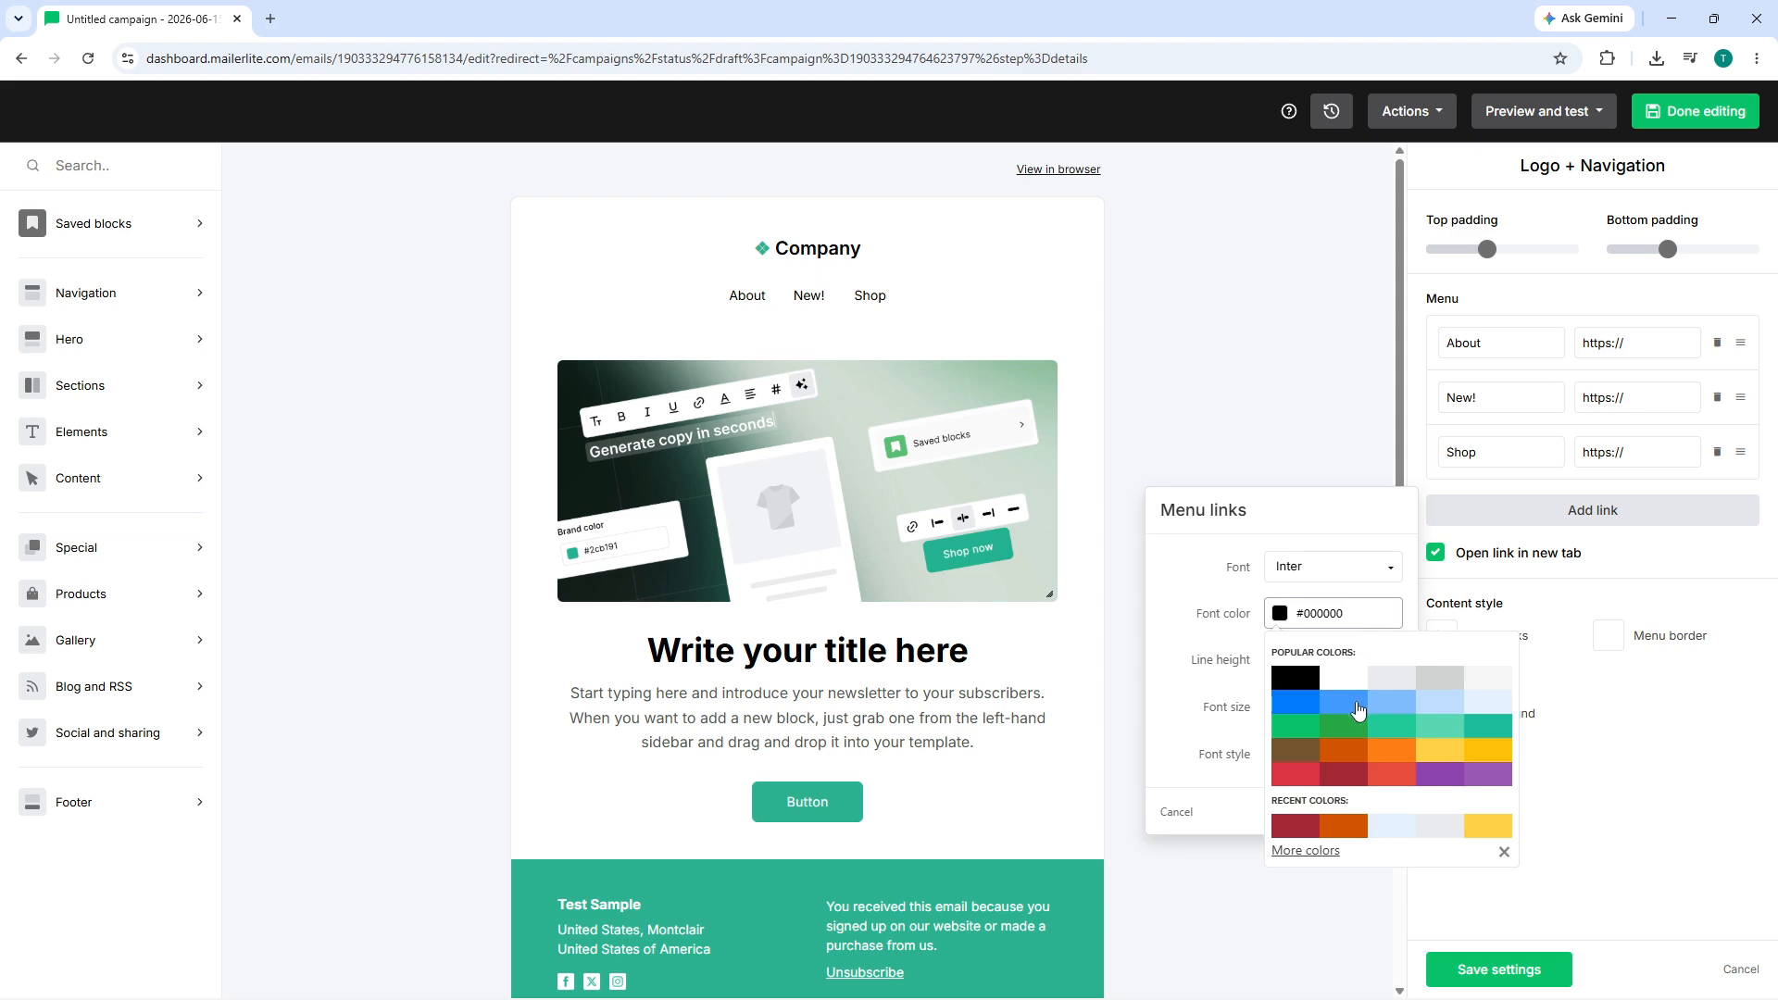
pyautogui.click(1358, 710)
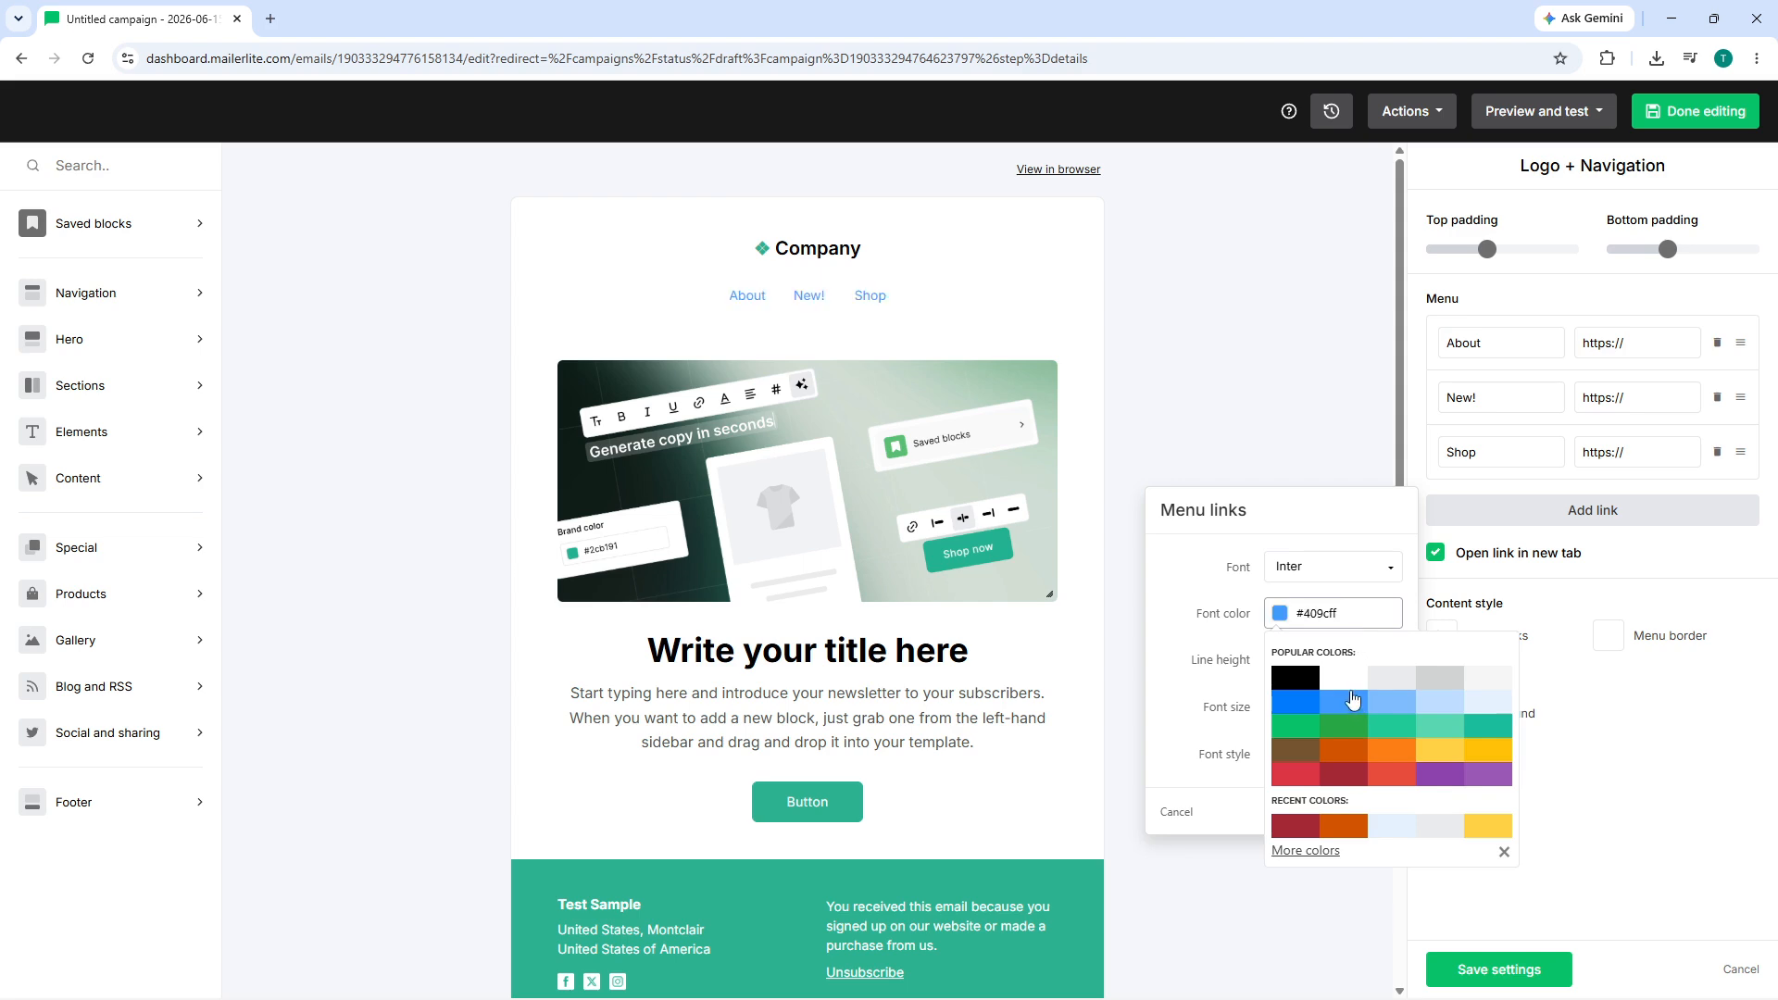
pyautogui.click(1343, 684)
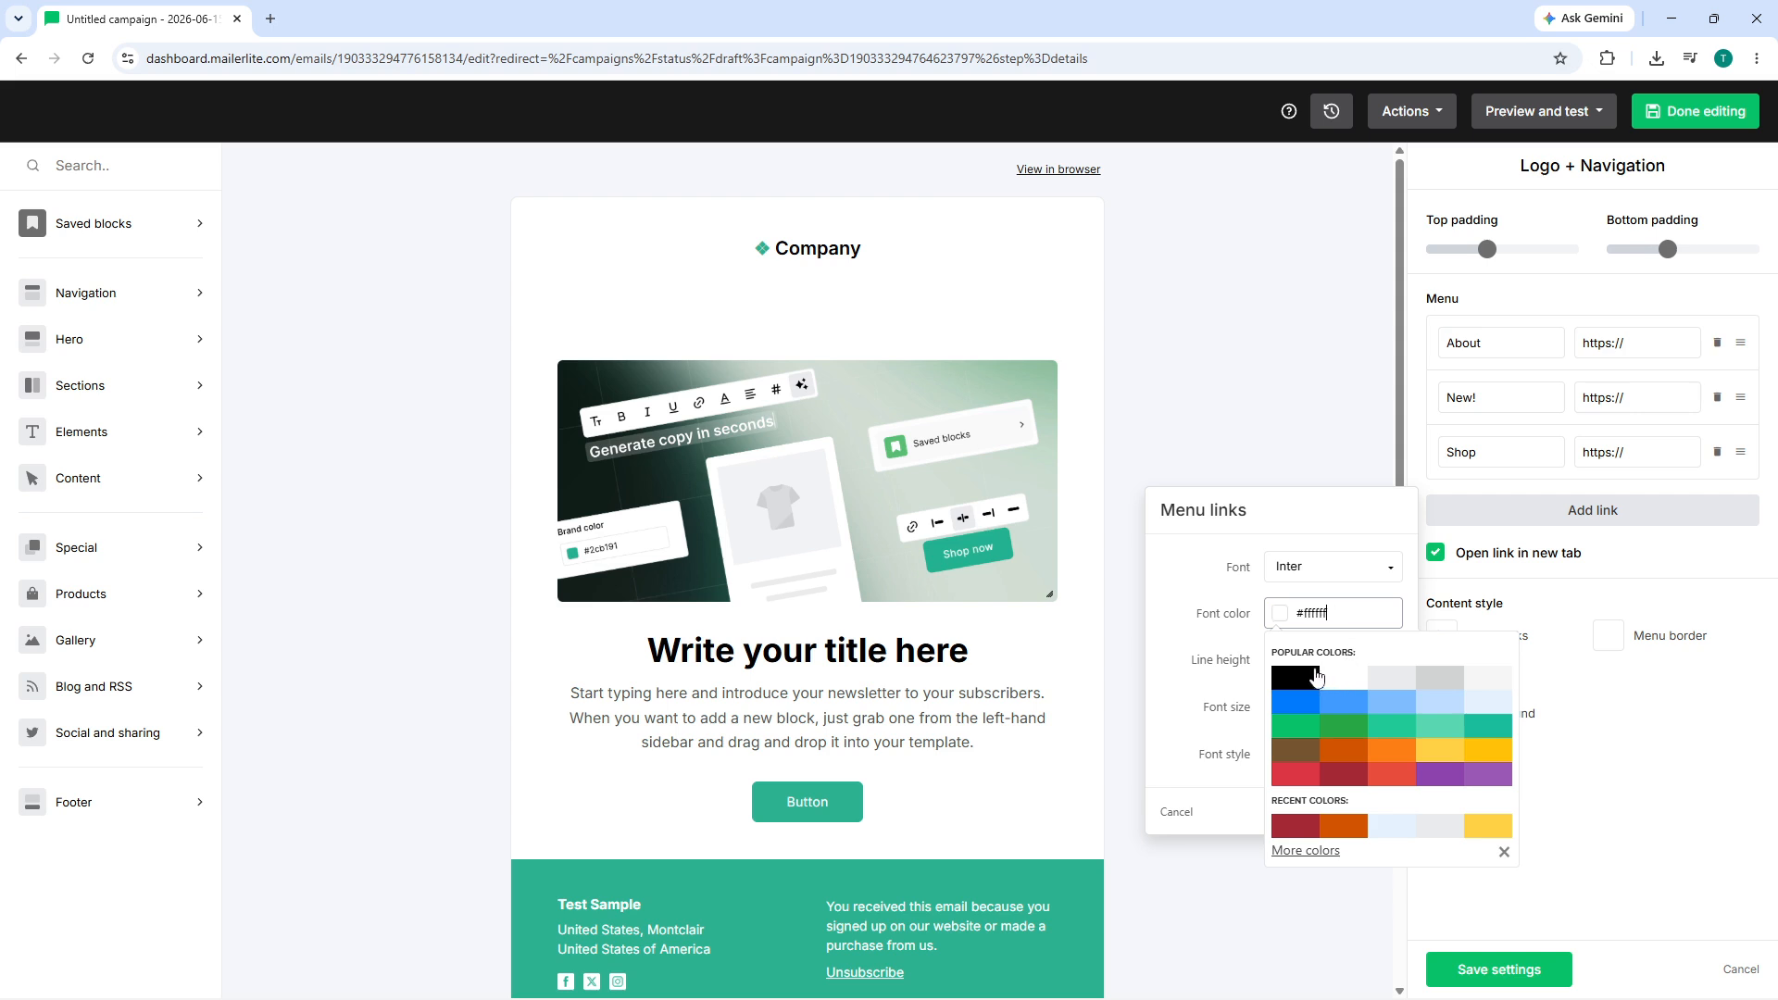
pyautogui.click(1305, 679)
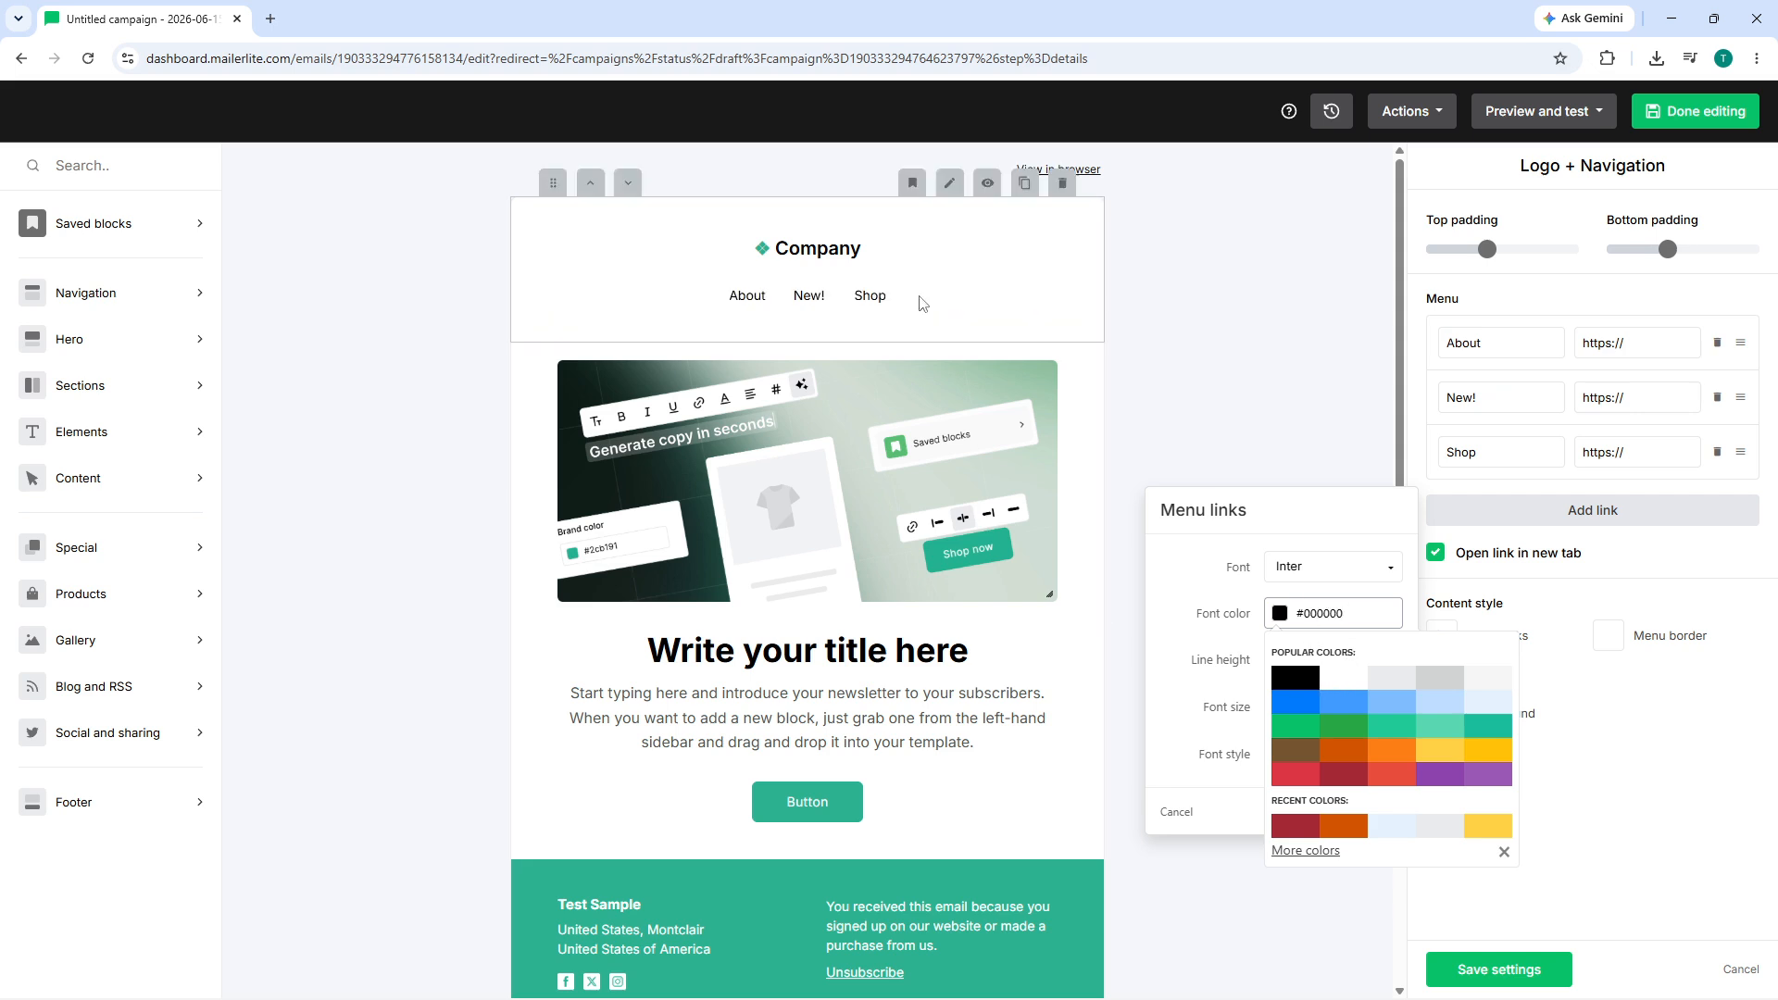
pyautogui.click(837, 252)
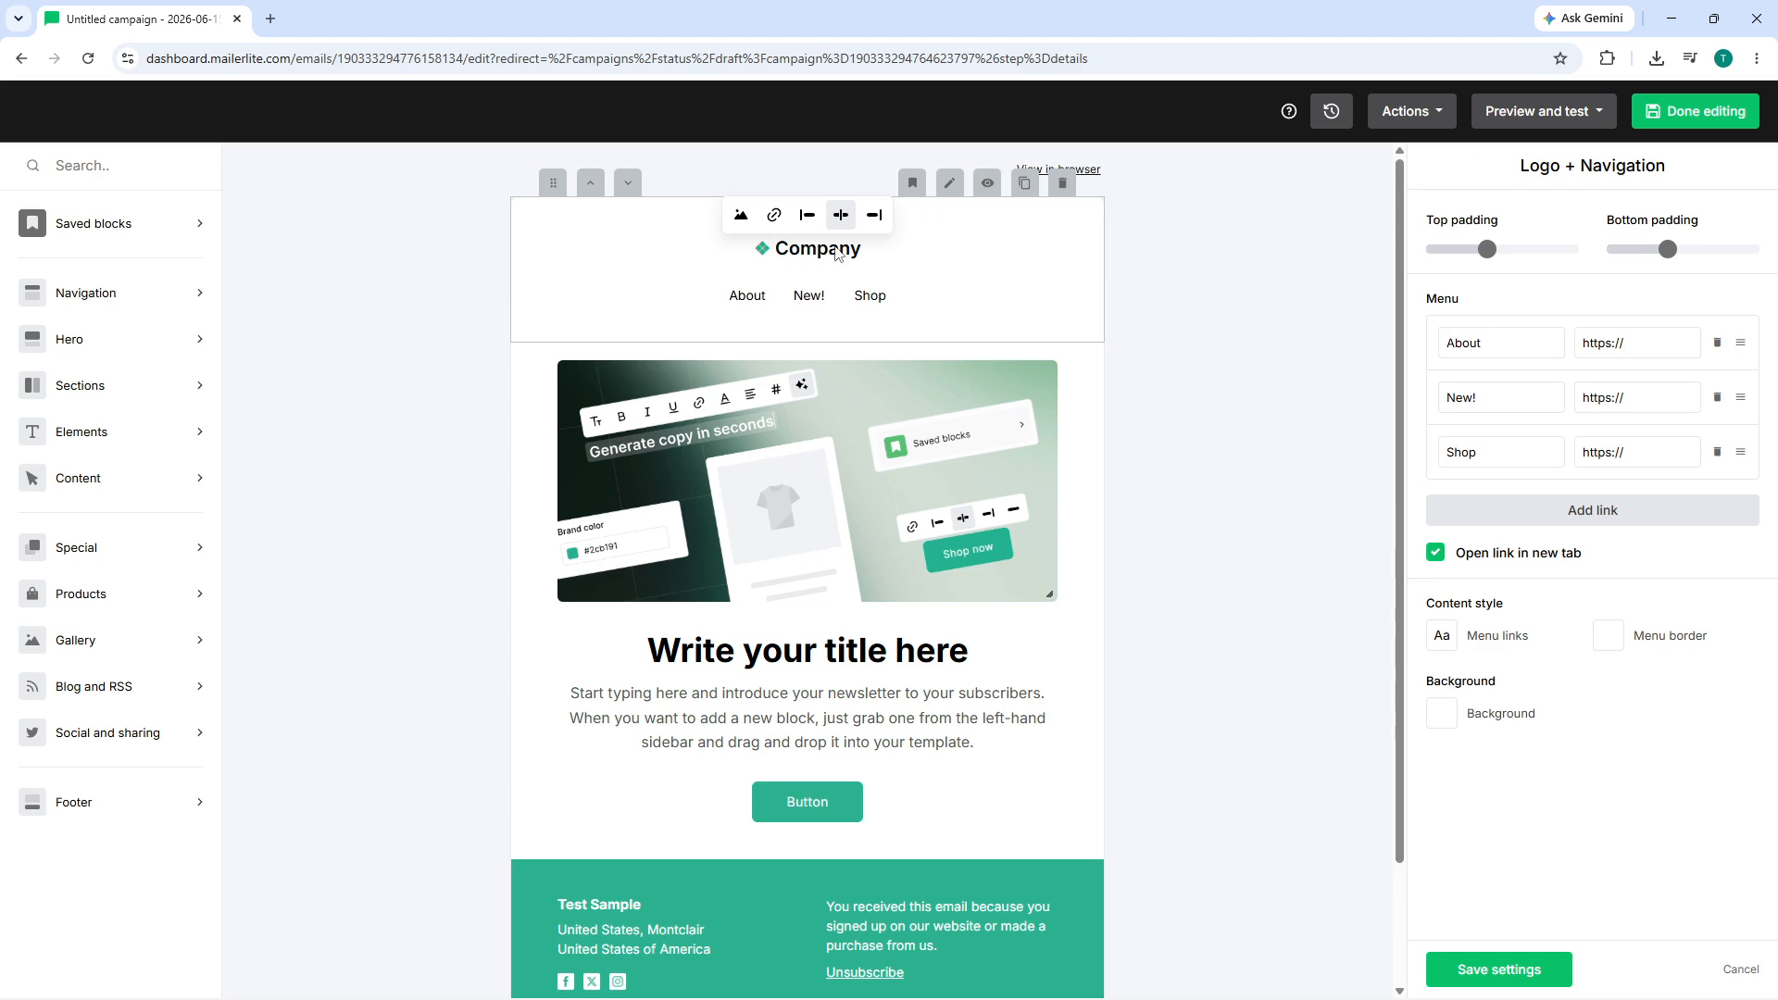
# Step: Try the menu links in white (#ffffff) again, and restore their font color to #000000
pyautogui.moveTo(809, 296)
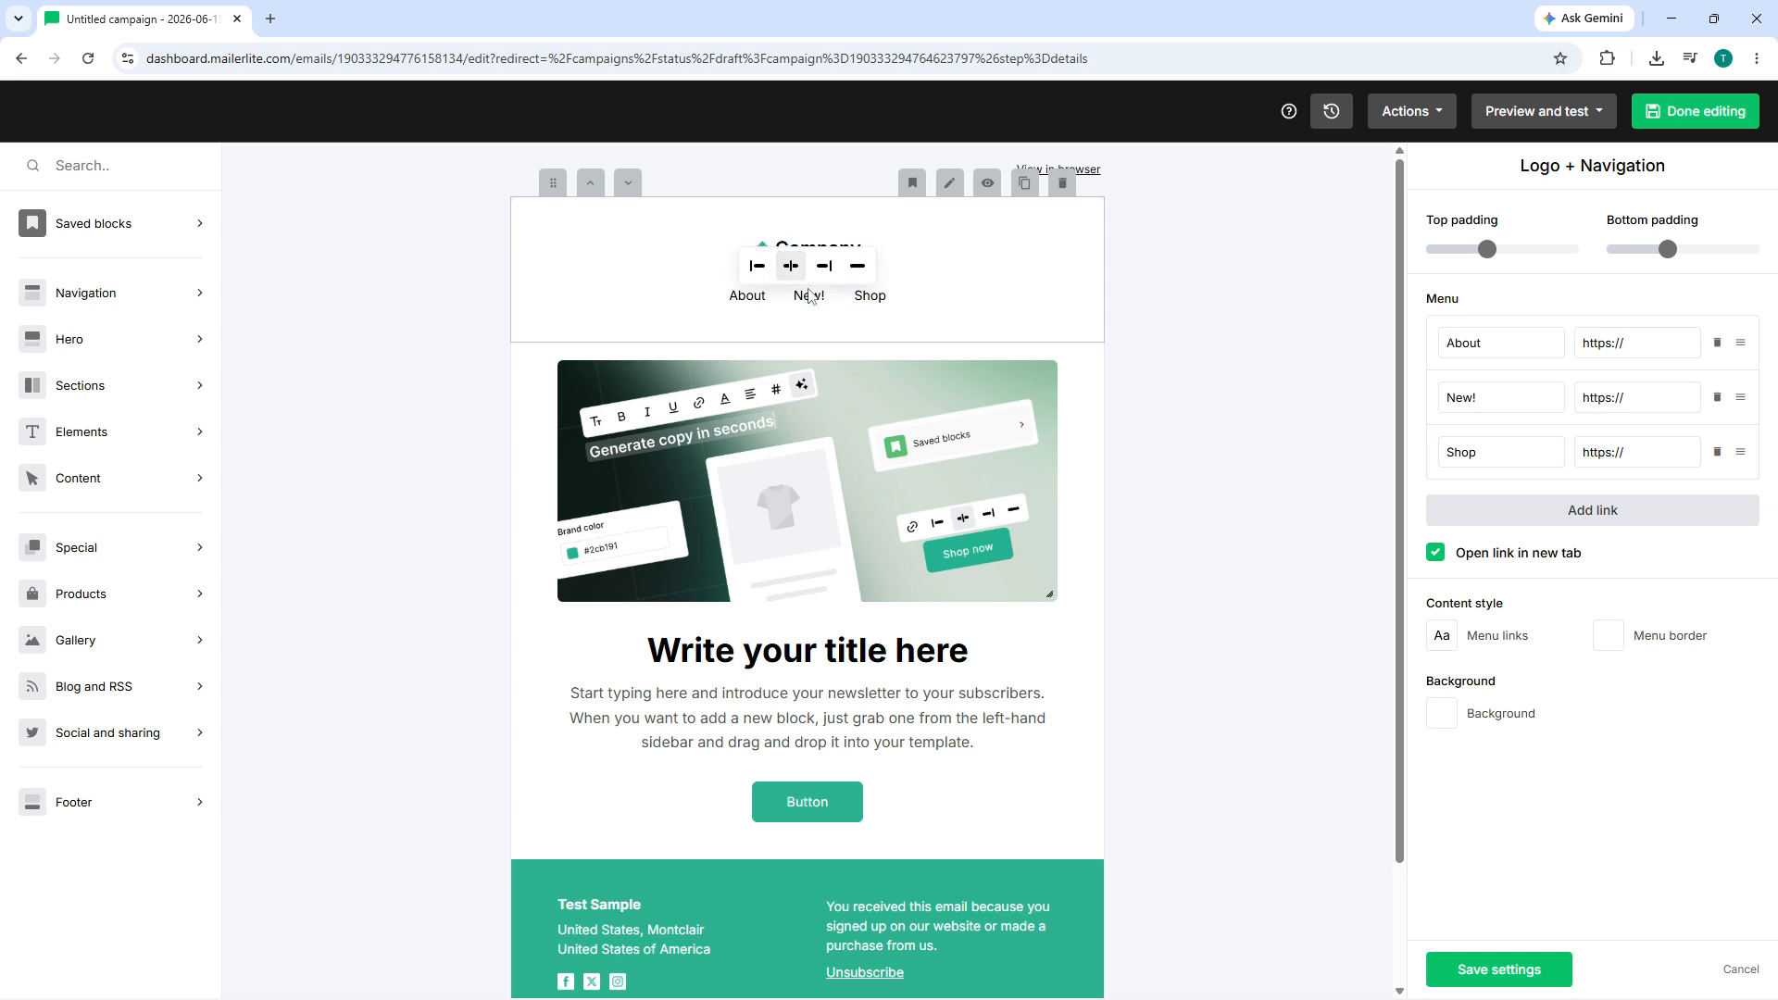
pyautogui.moveTo(815, 245)
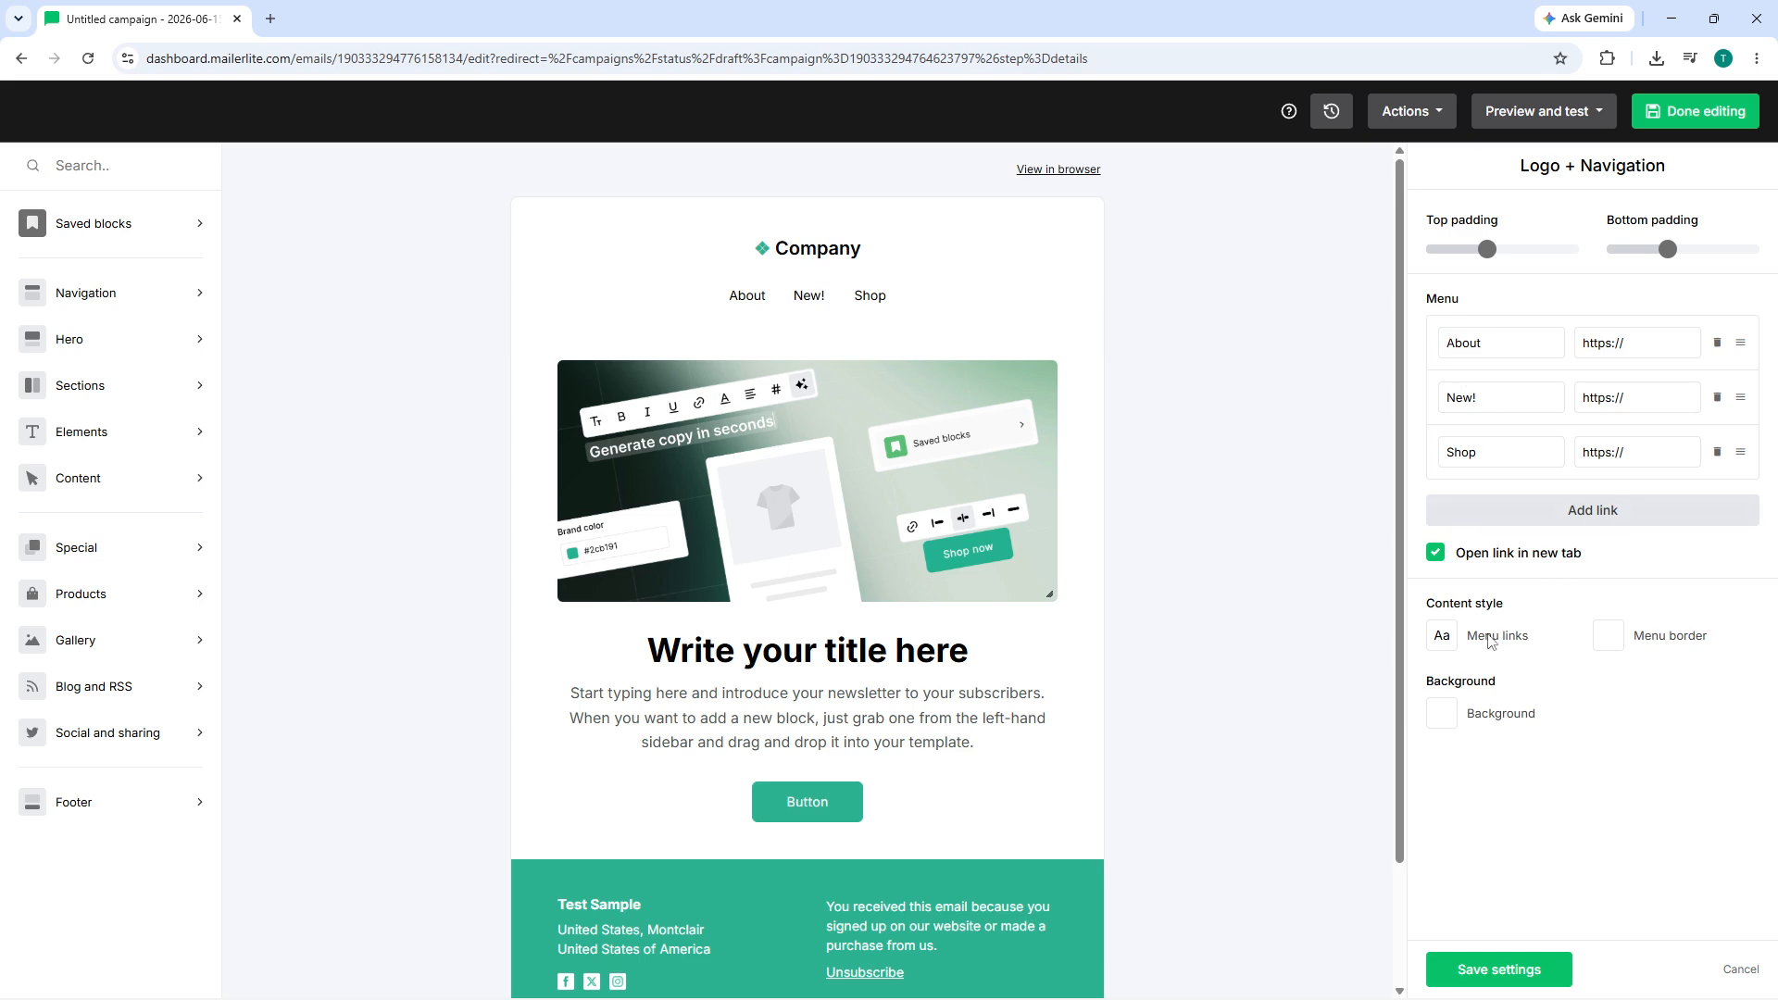
pyautogui.click(1430, 636)
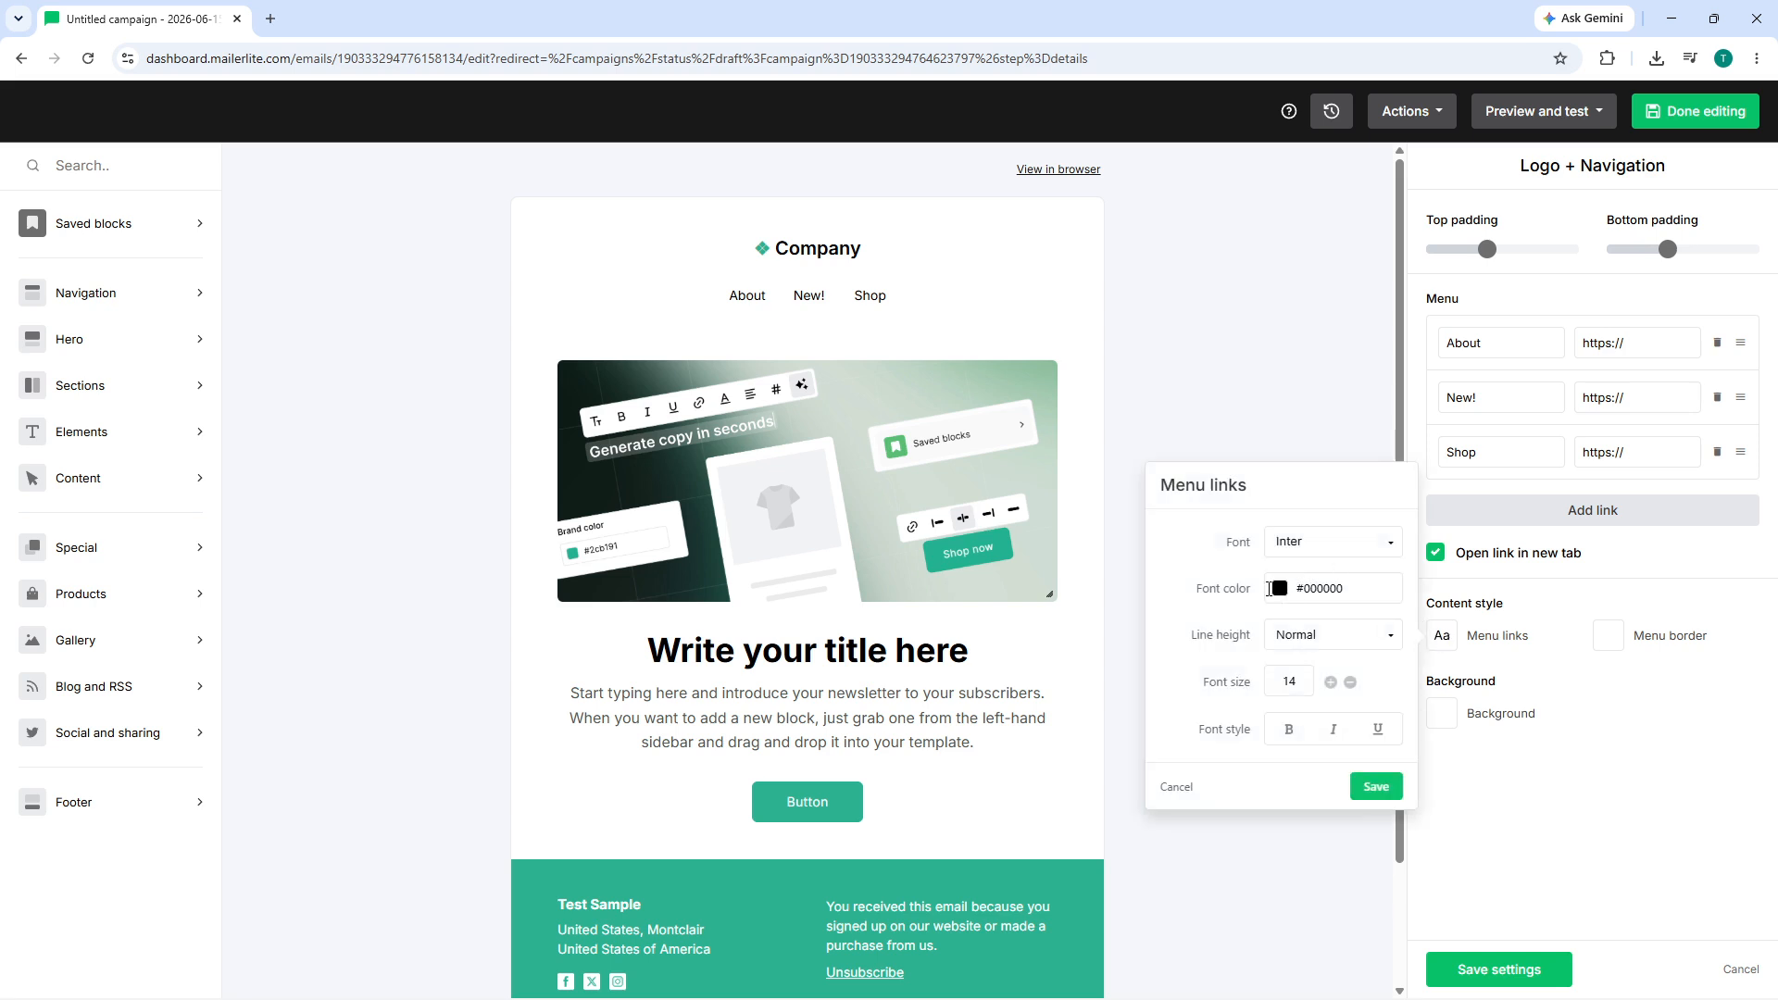
pyautogui.click(1285, 593)
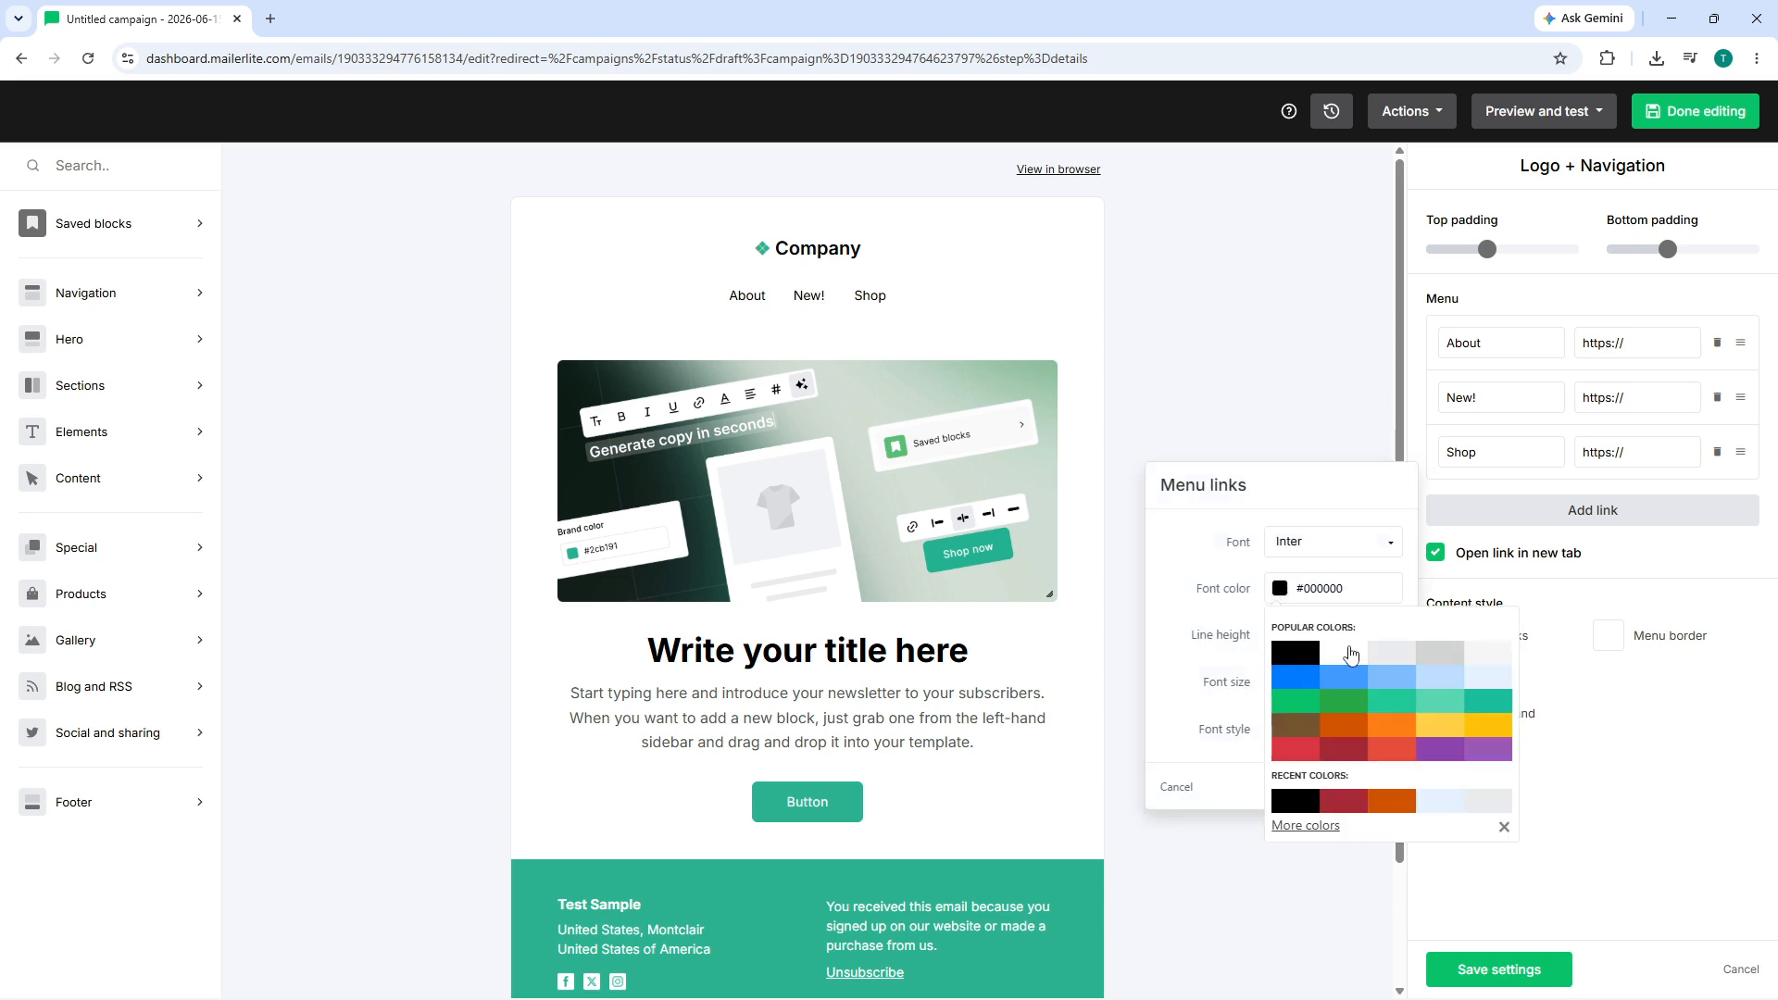
pyautogui.click(1349, 654)
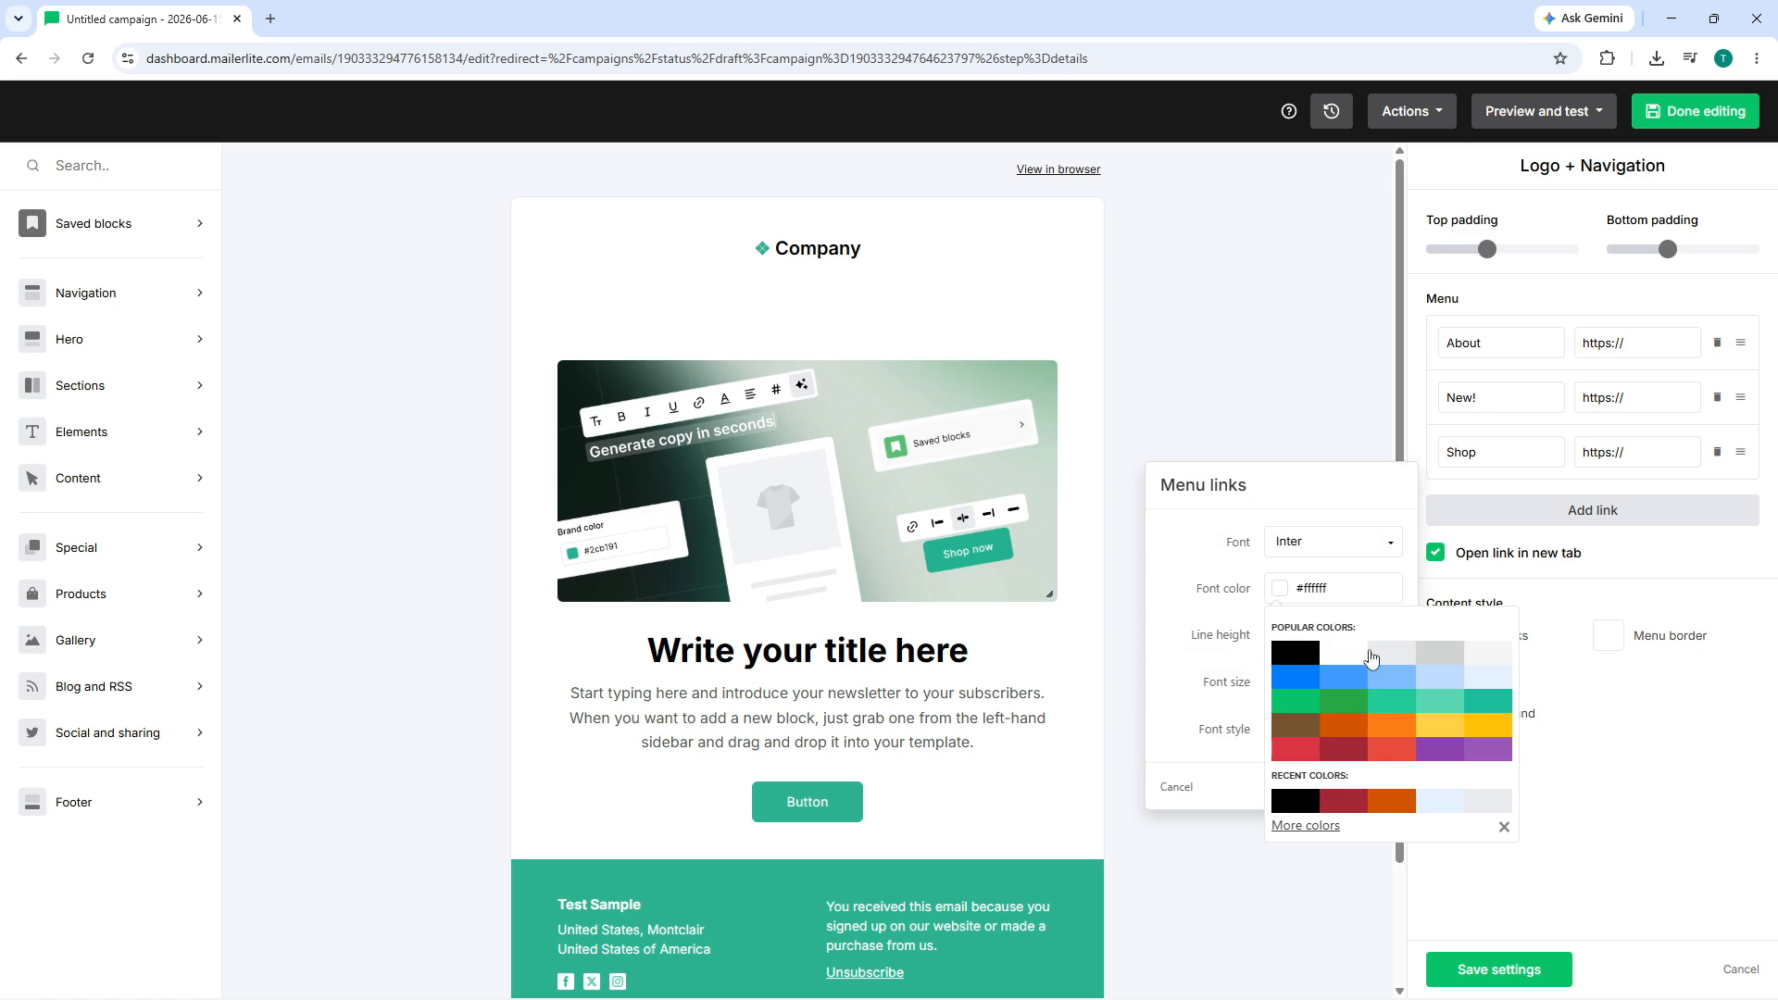
pyautogui.click(1375, 654)
pyautogui.click(1312, 653)
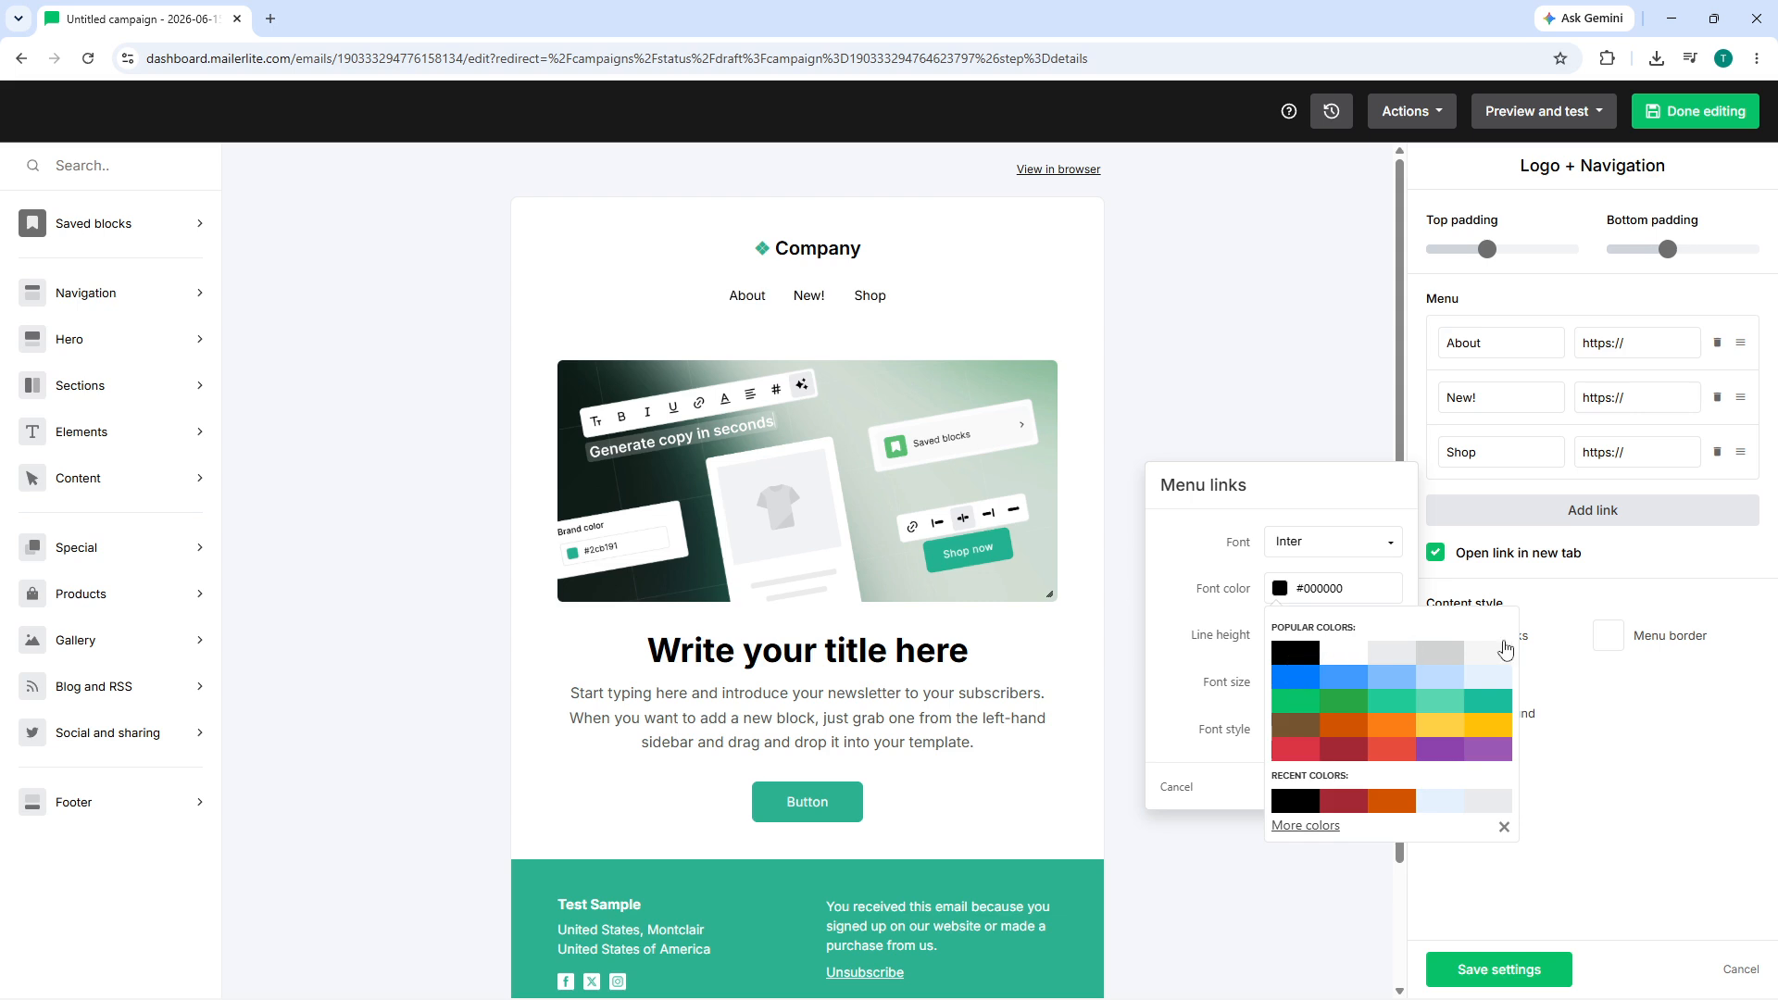
# Step: Give the header menu a border of size 1 in light gray (#D1D3D3)
pyautogui.click(1619, 637)
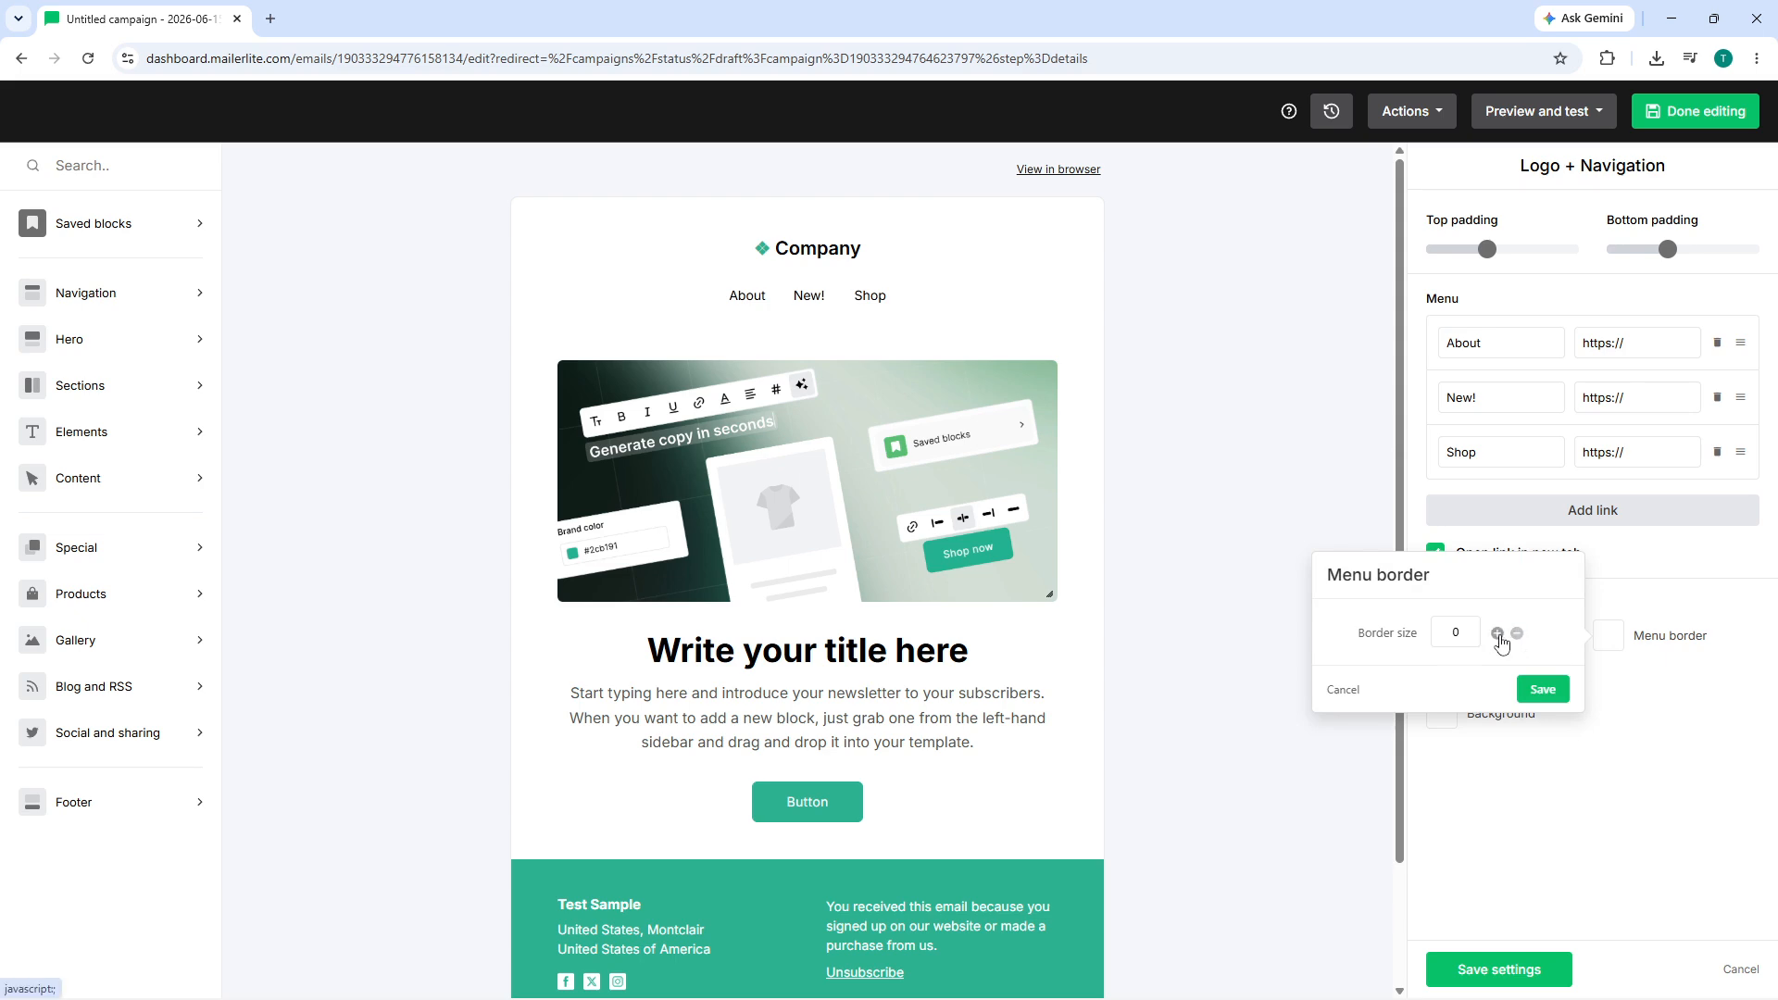
pyautogui.click(1497, 633)
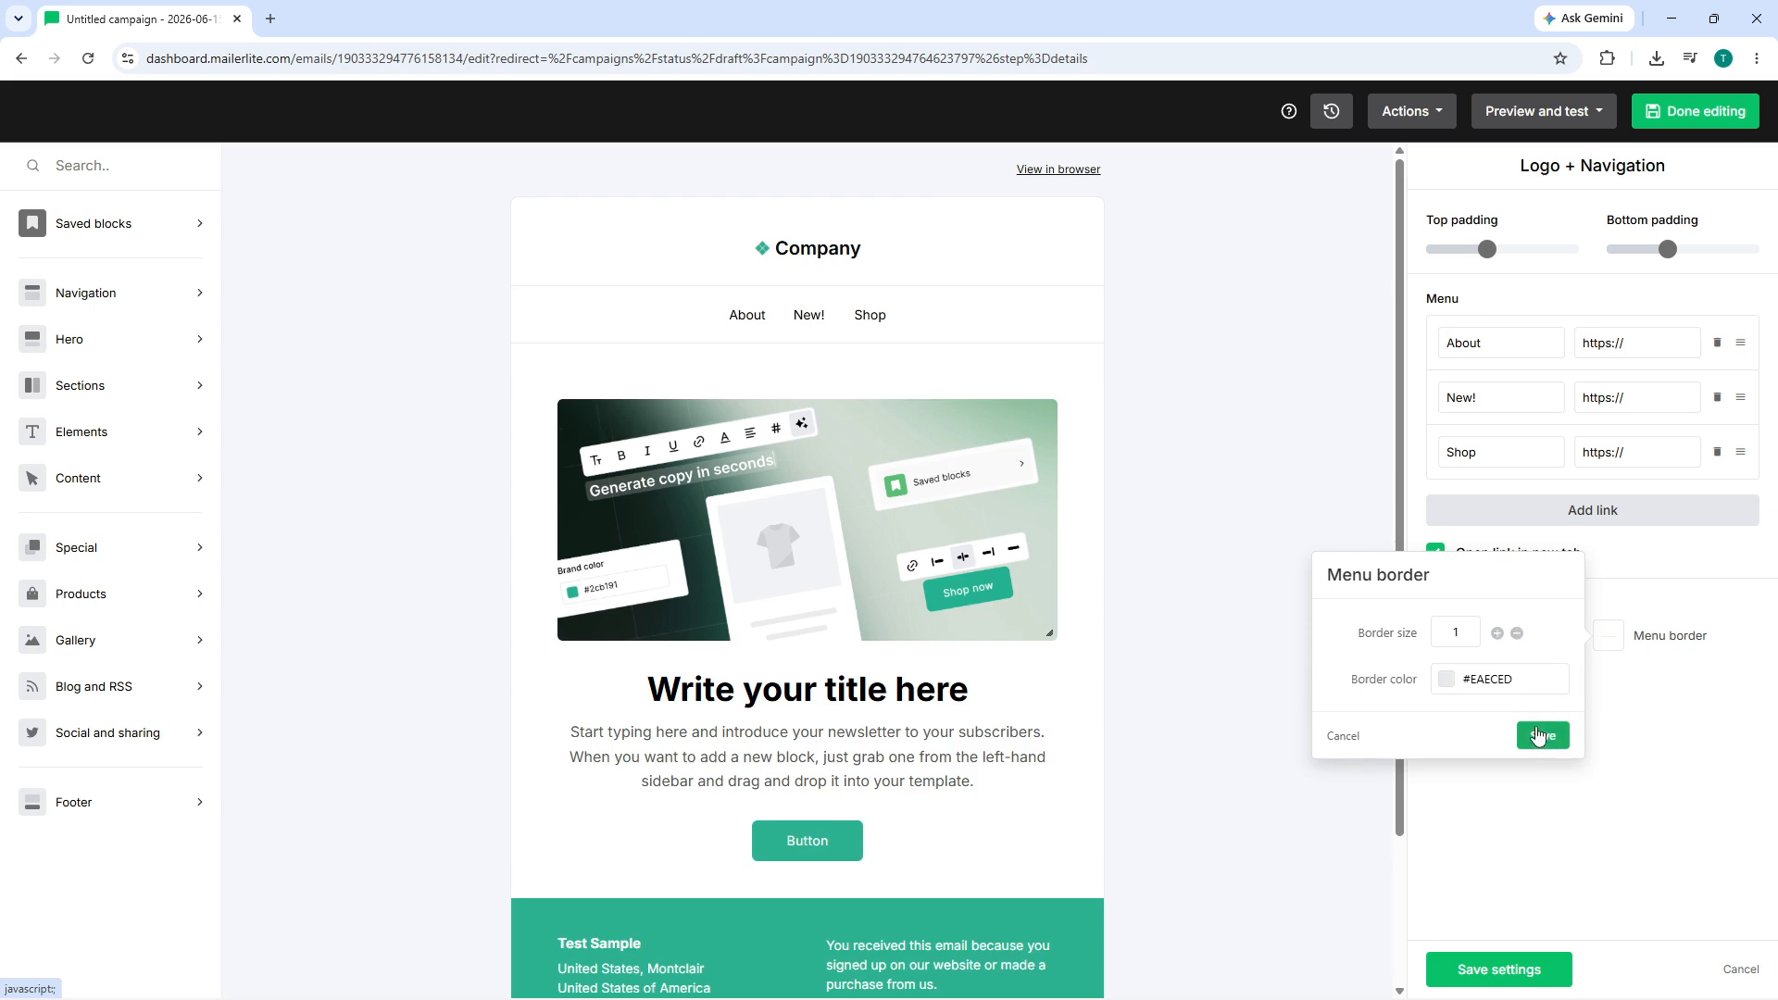
pyautogui.click(1449, 682)
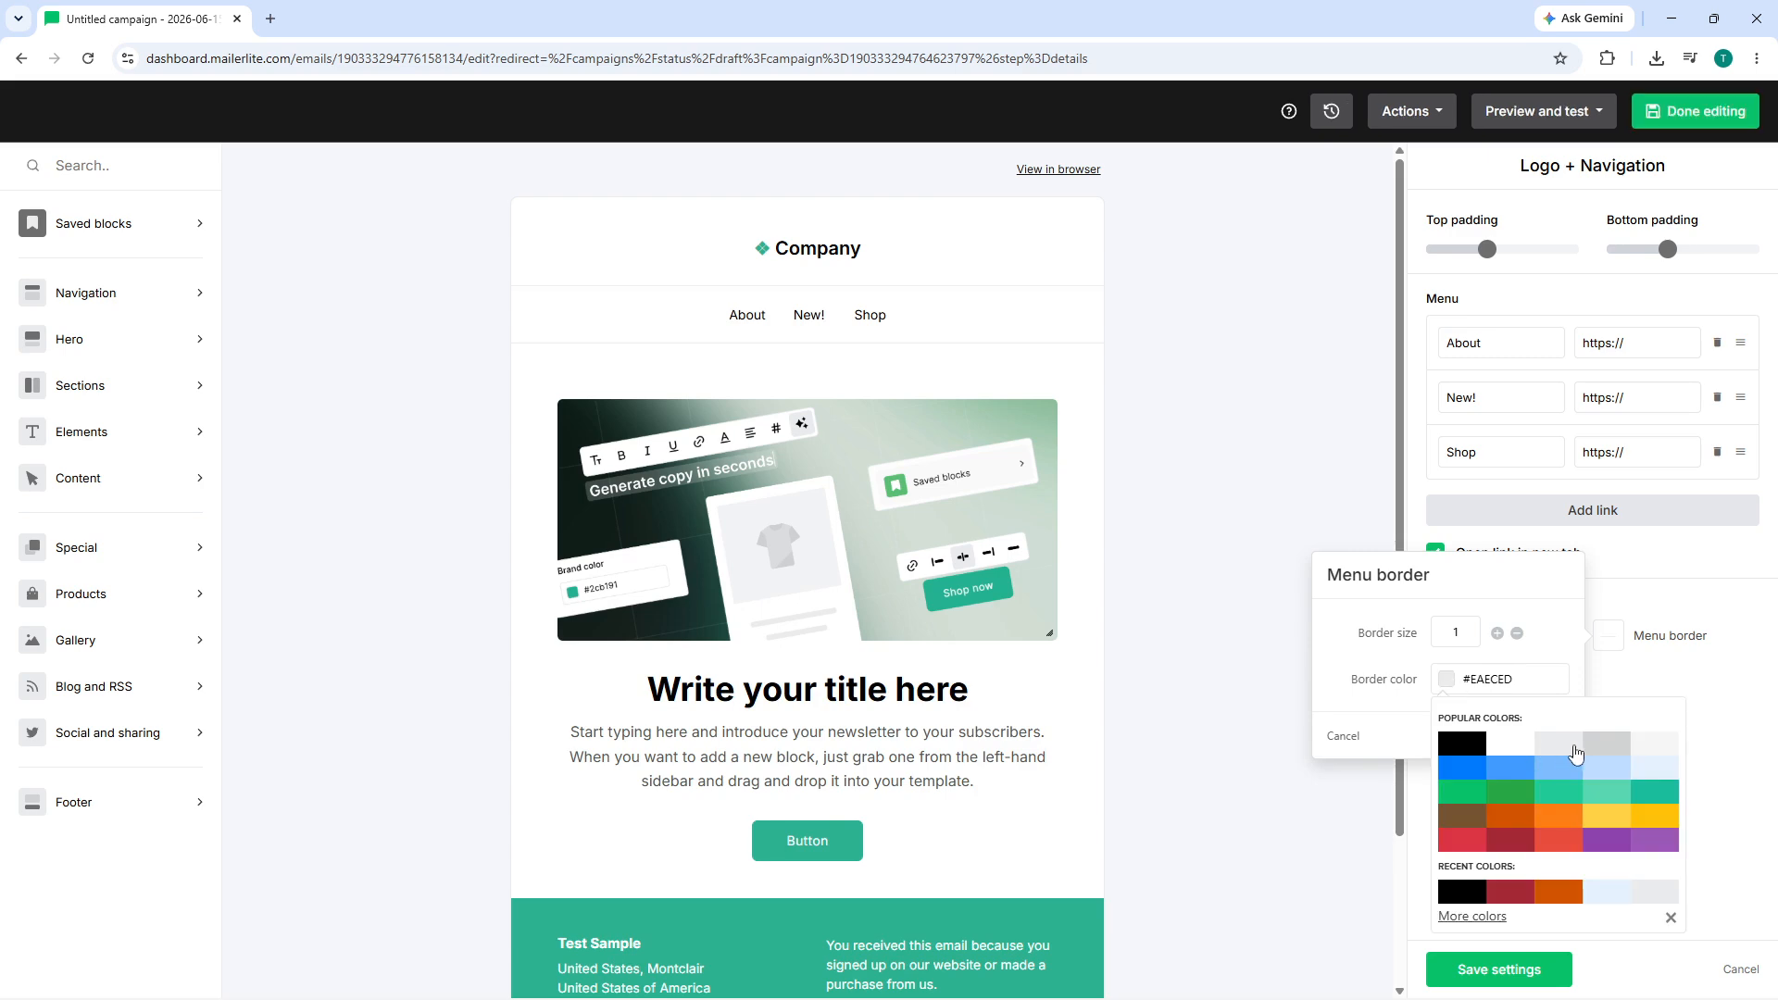
pyautogui.click(1627, 752)
pyautogui.click(1710, 692)
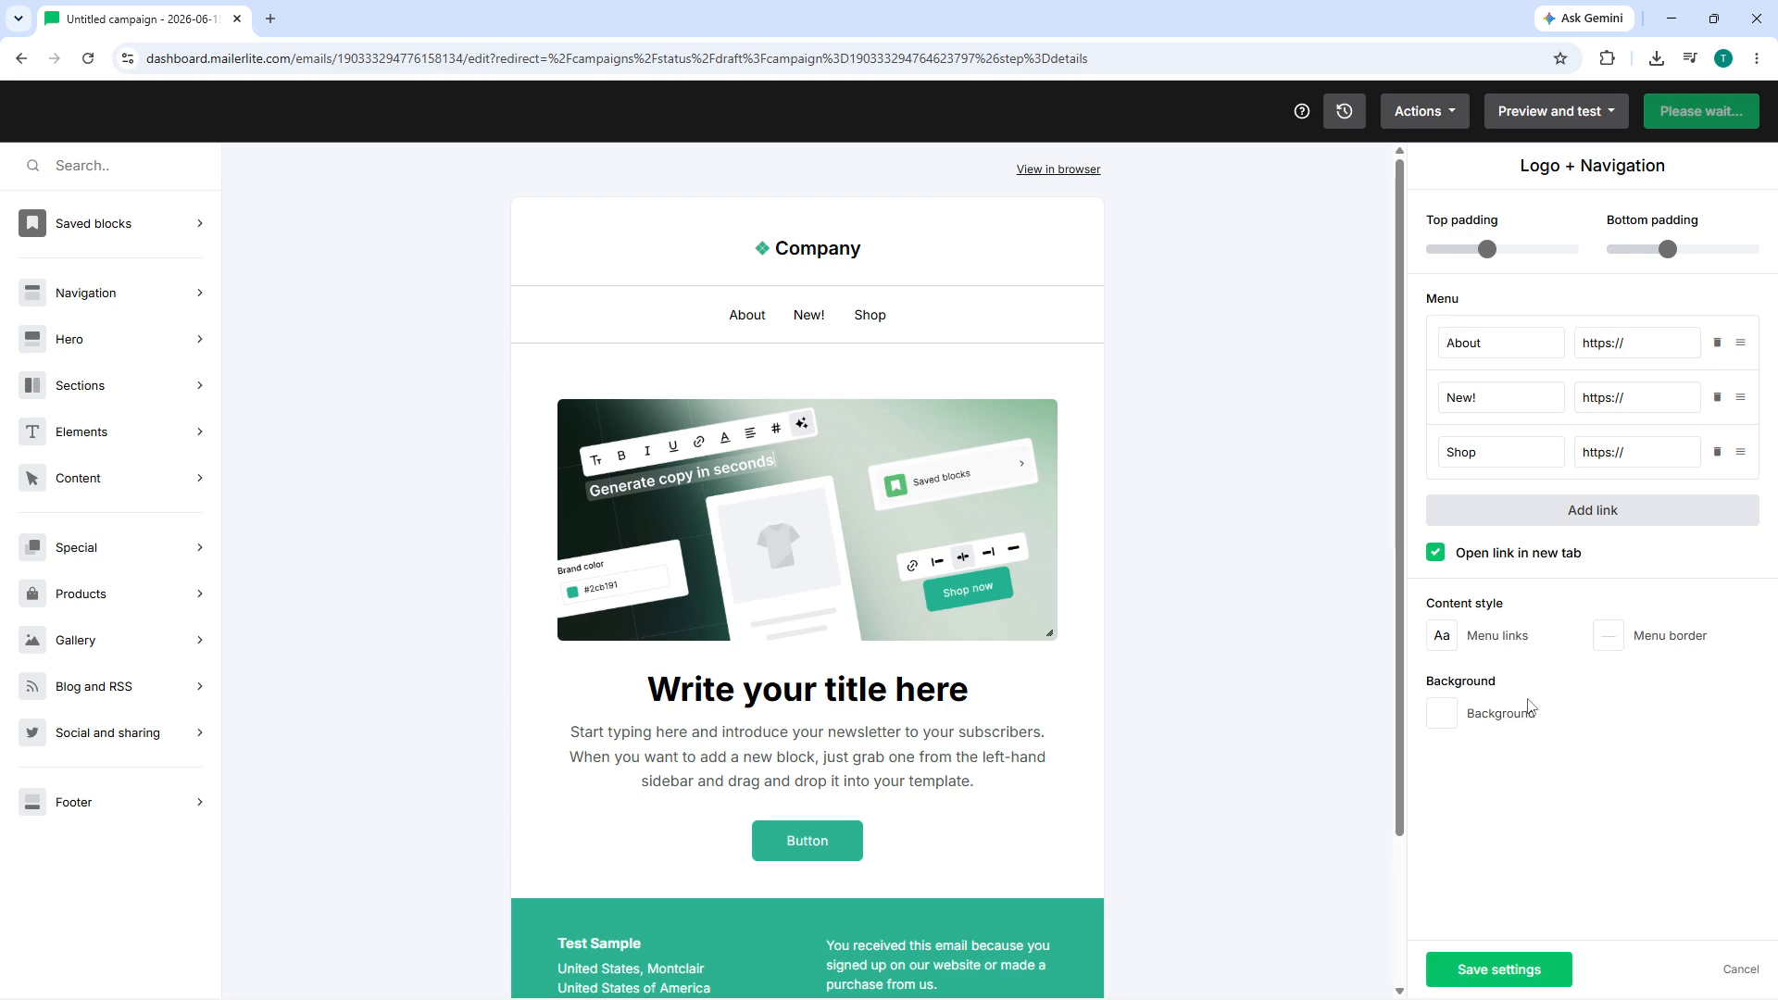
# Step: Try #000000, #D1D3D3, #f6f6f6 and #58d7b1 as the header block's background color, and set it back to white (#ffffff)
pyautogui.click(1448, 720)
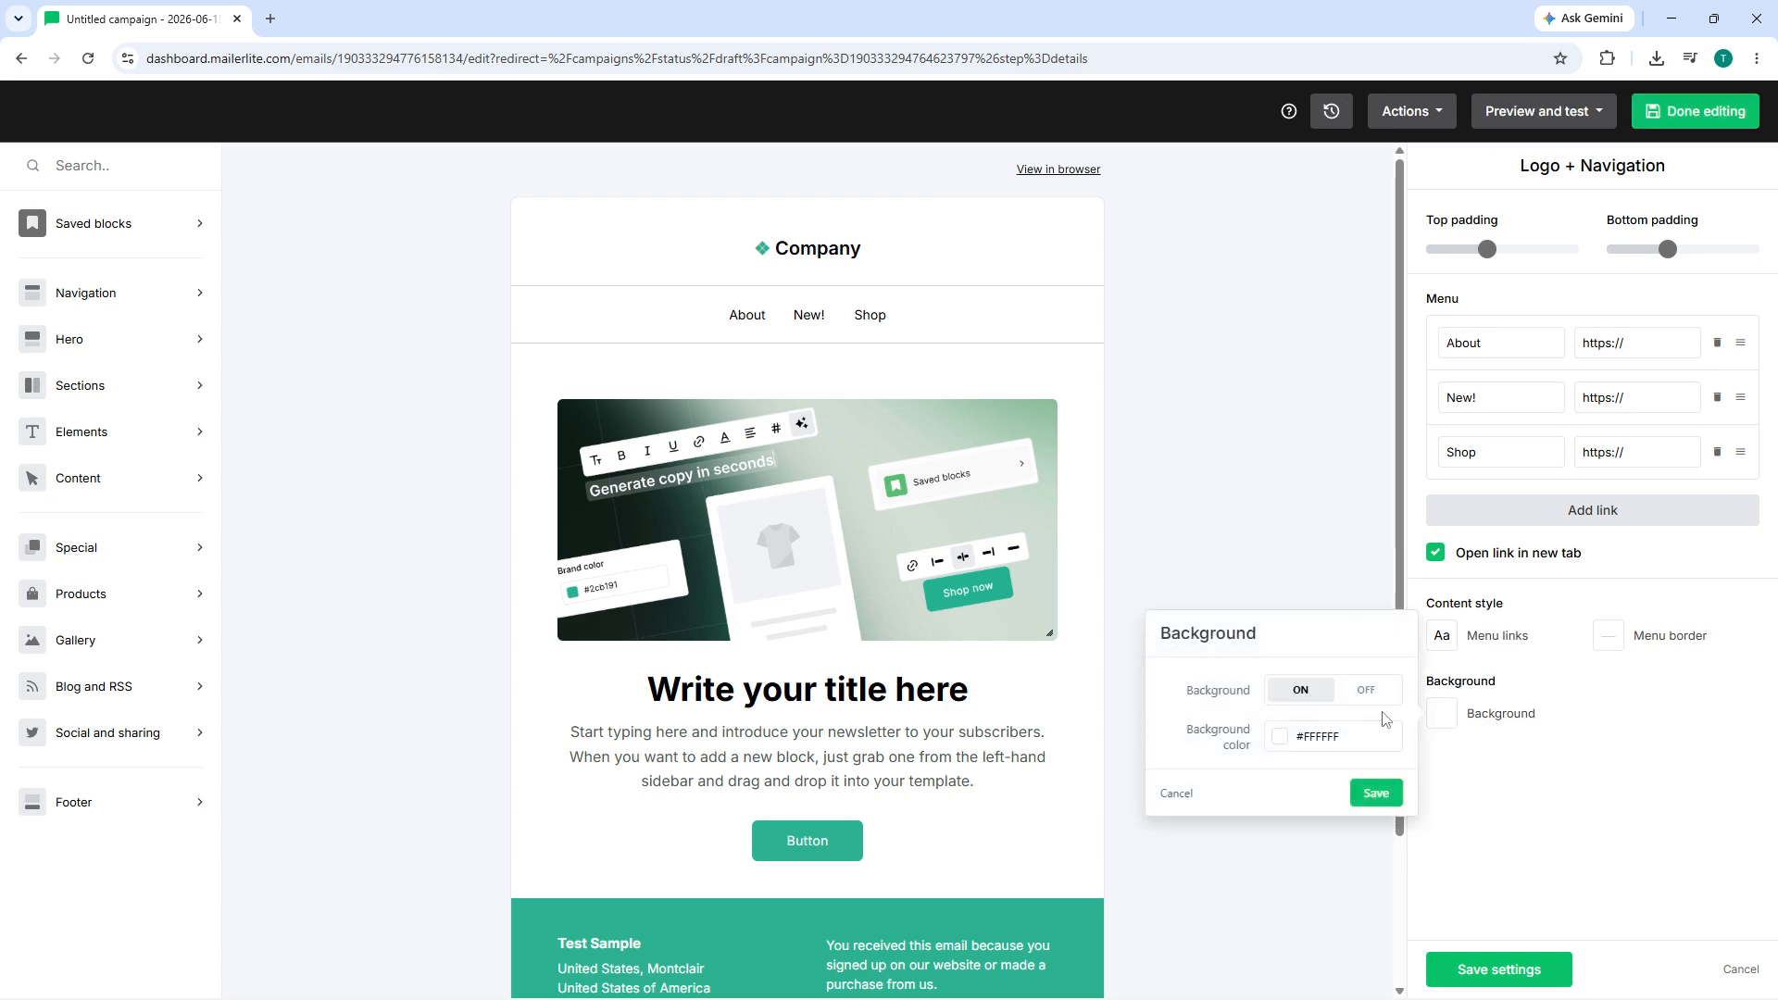
pyautogui.click(1298, 738)
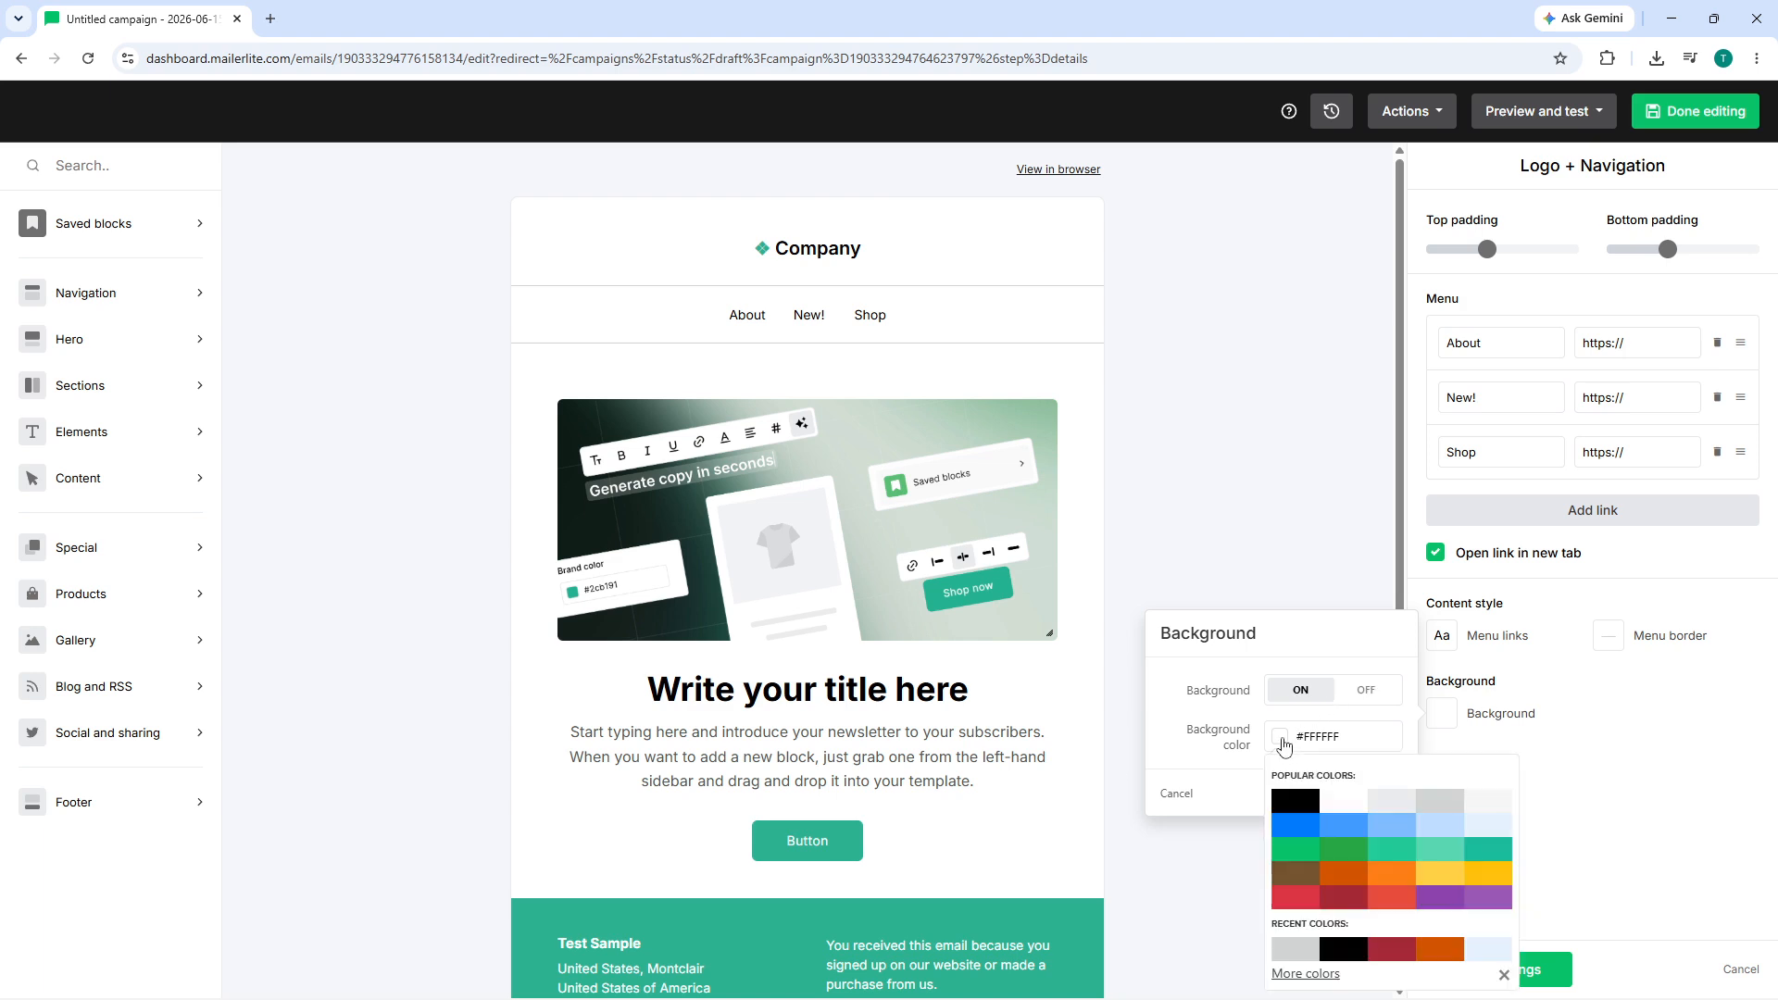
pyautogui.click(1297, 802)
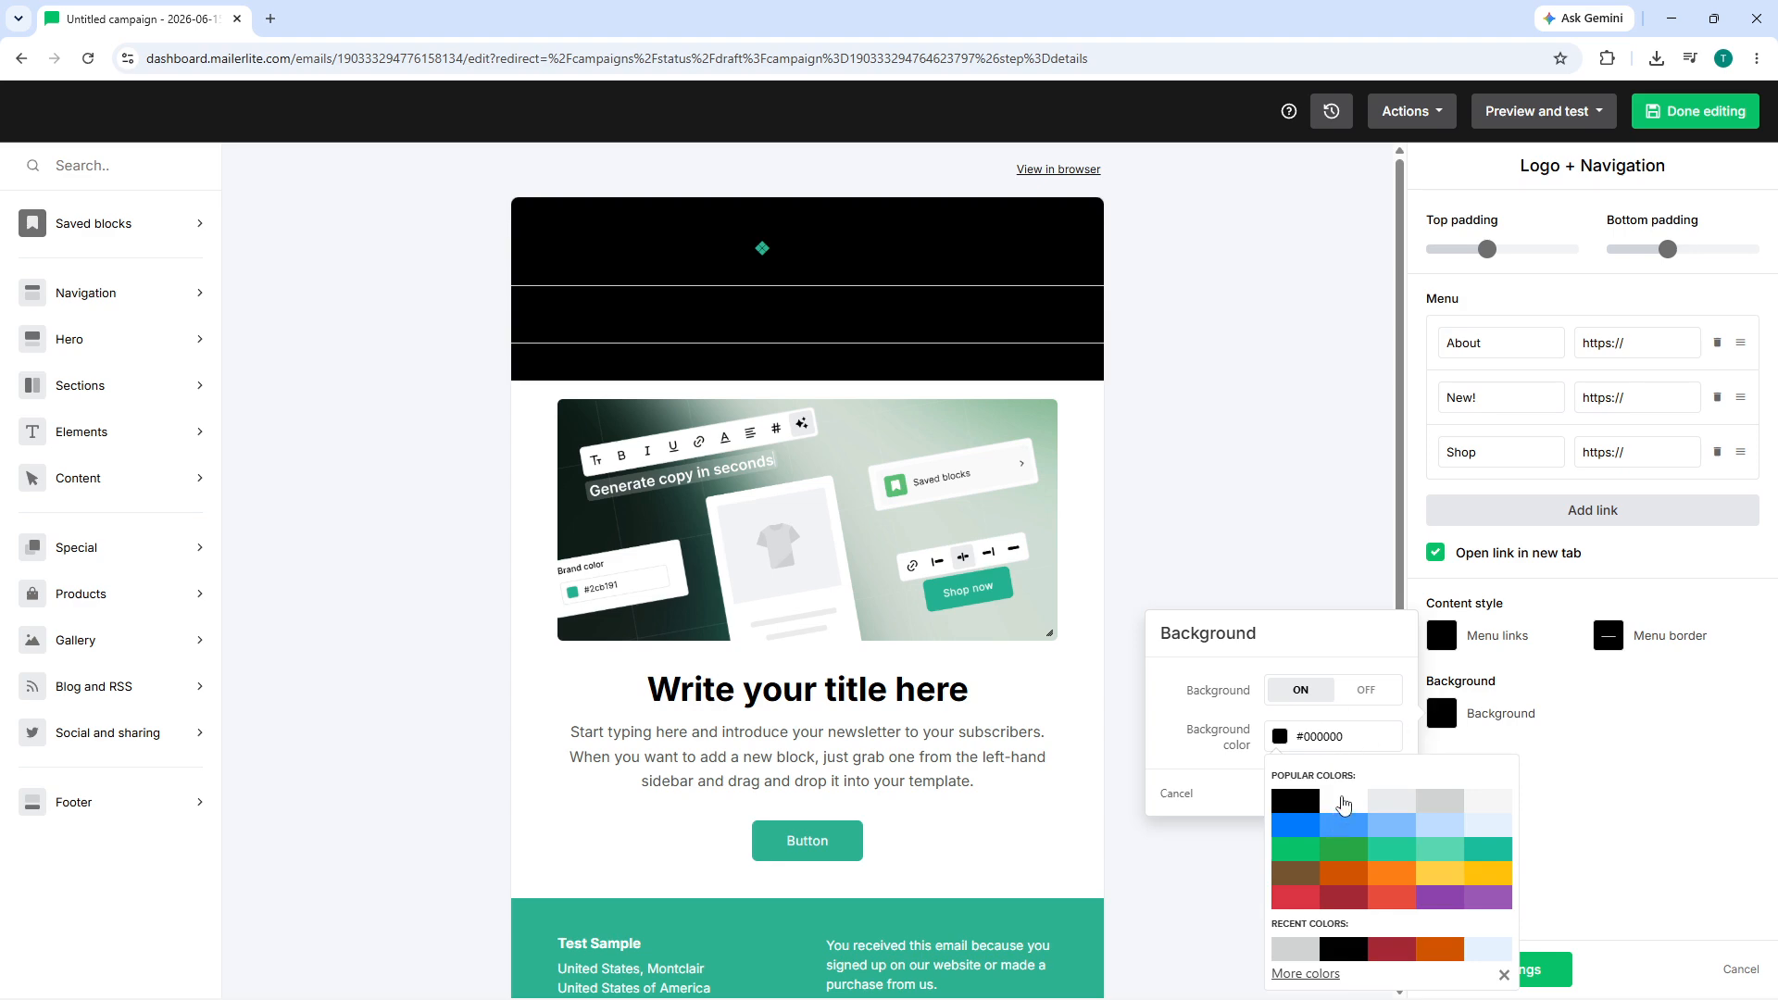
pyautogui.click(1343, 804)
pyautogui.click(1460, 810)
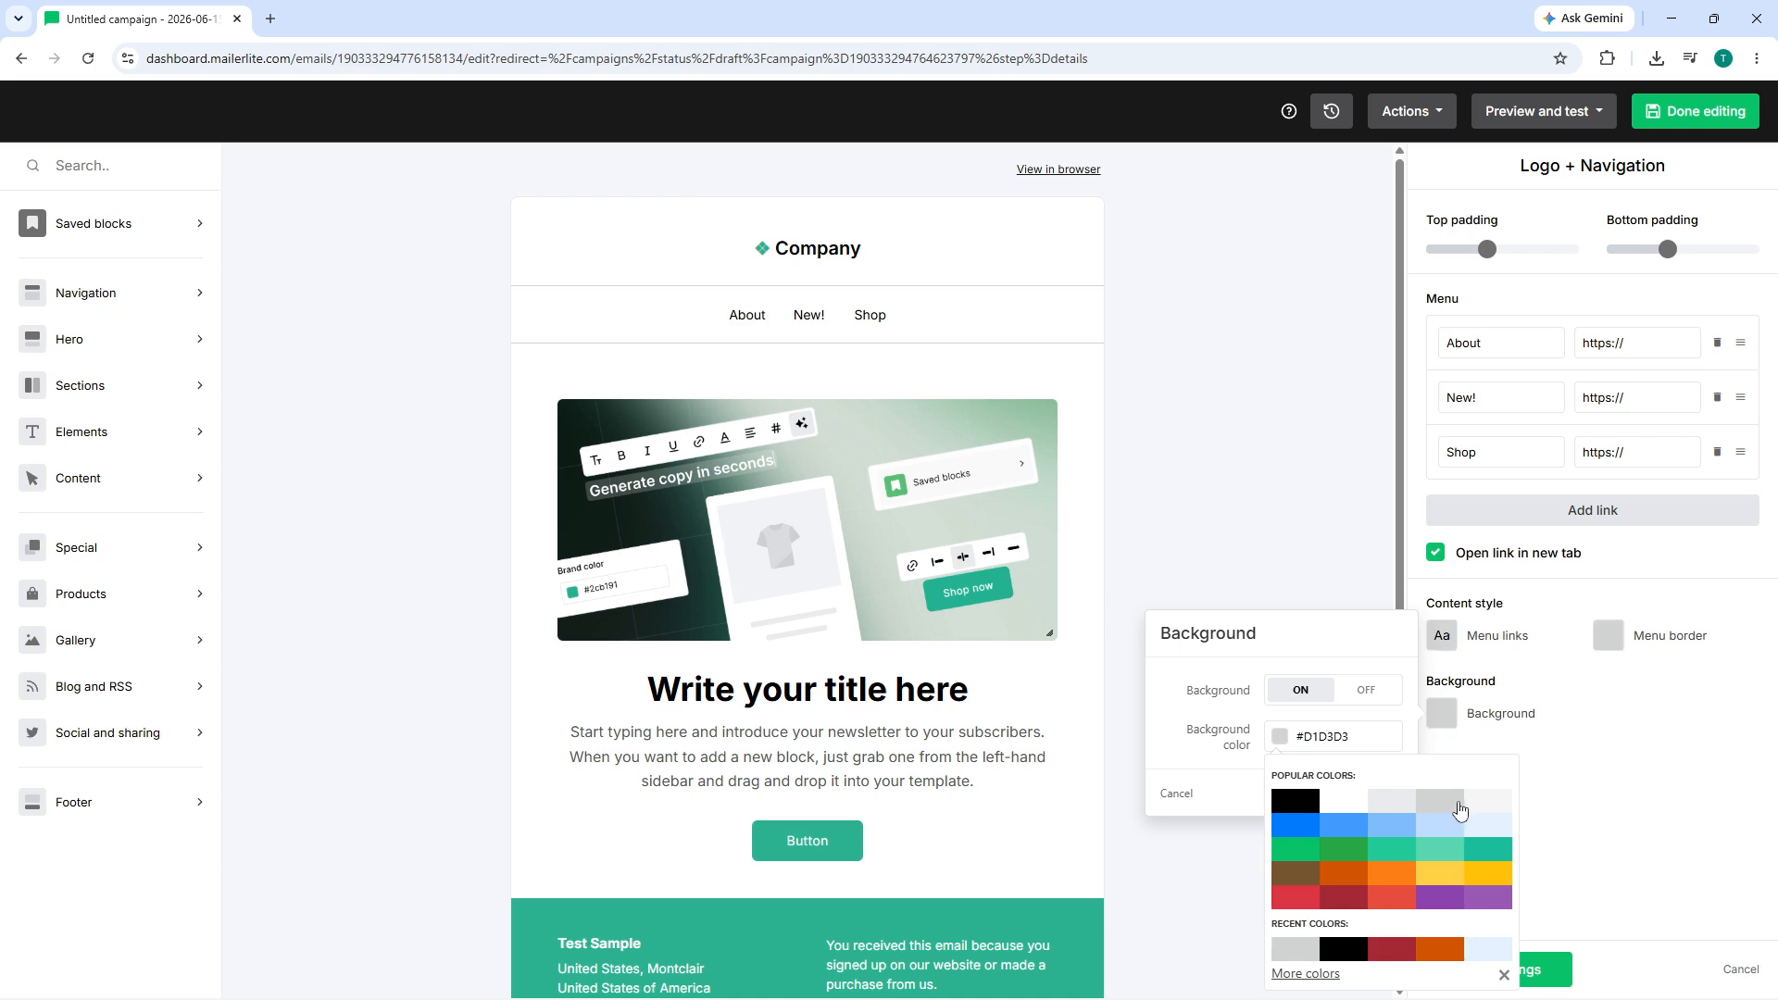
pyautogui.click(1500, 813)
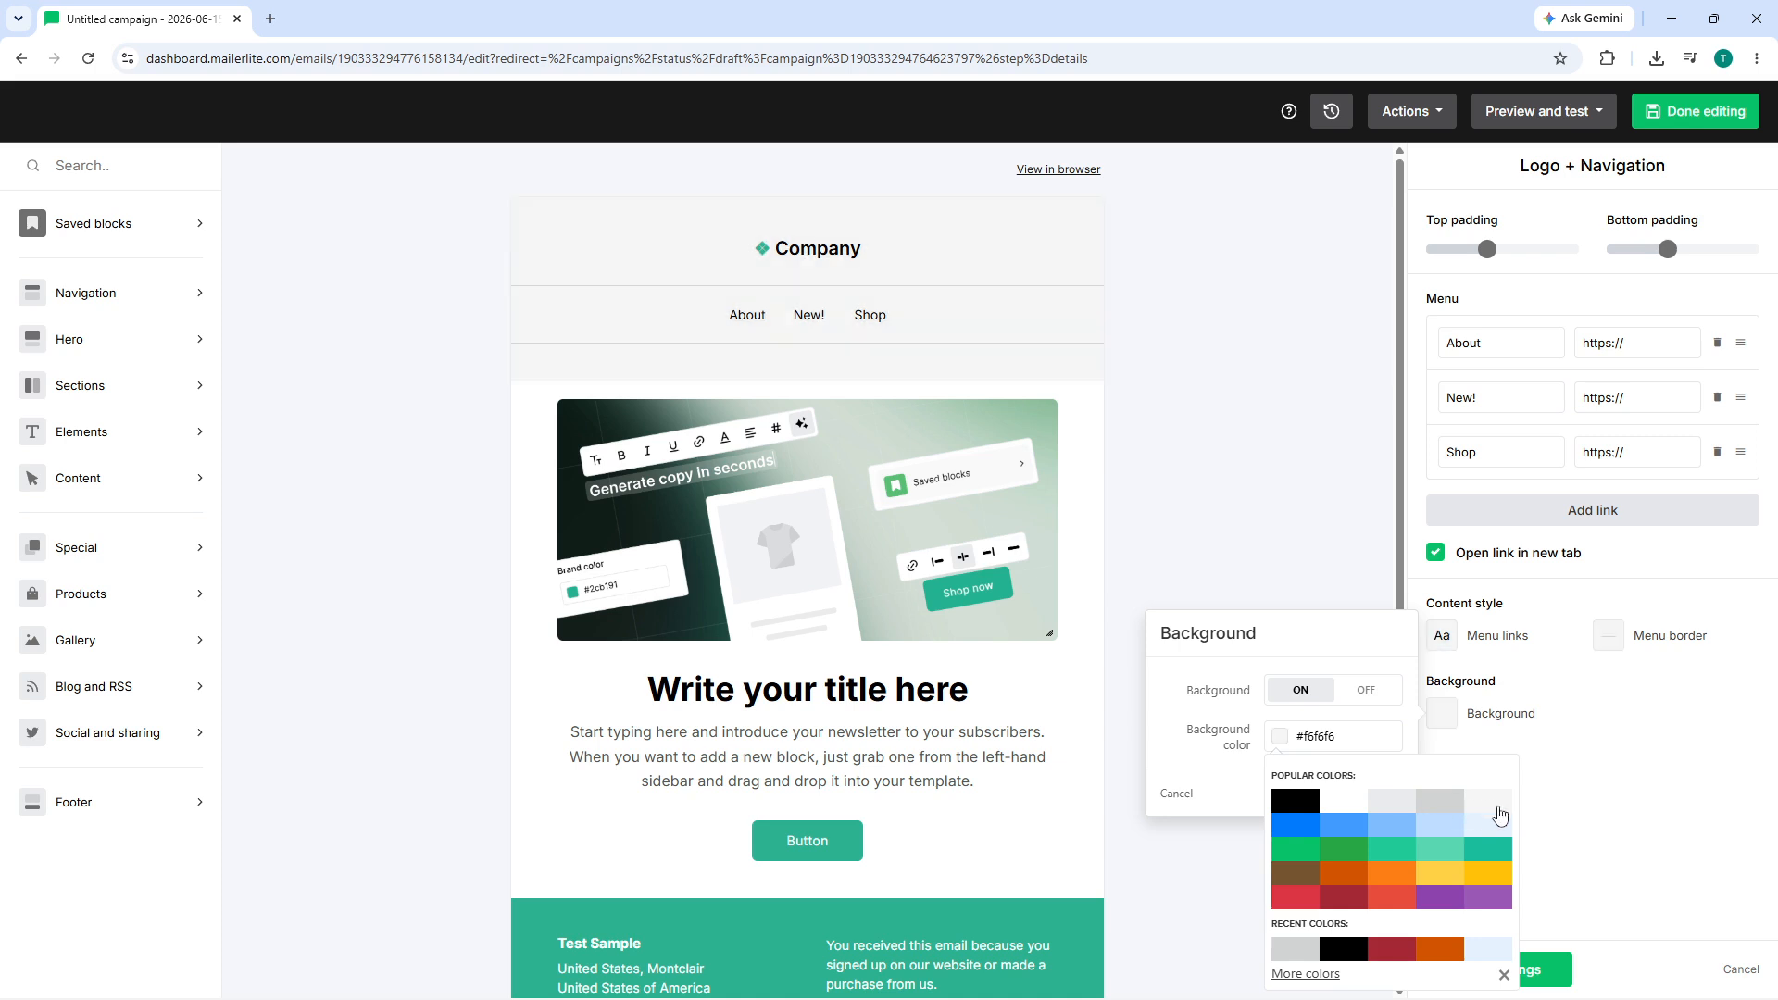
pyautogui.click(1451, 859)
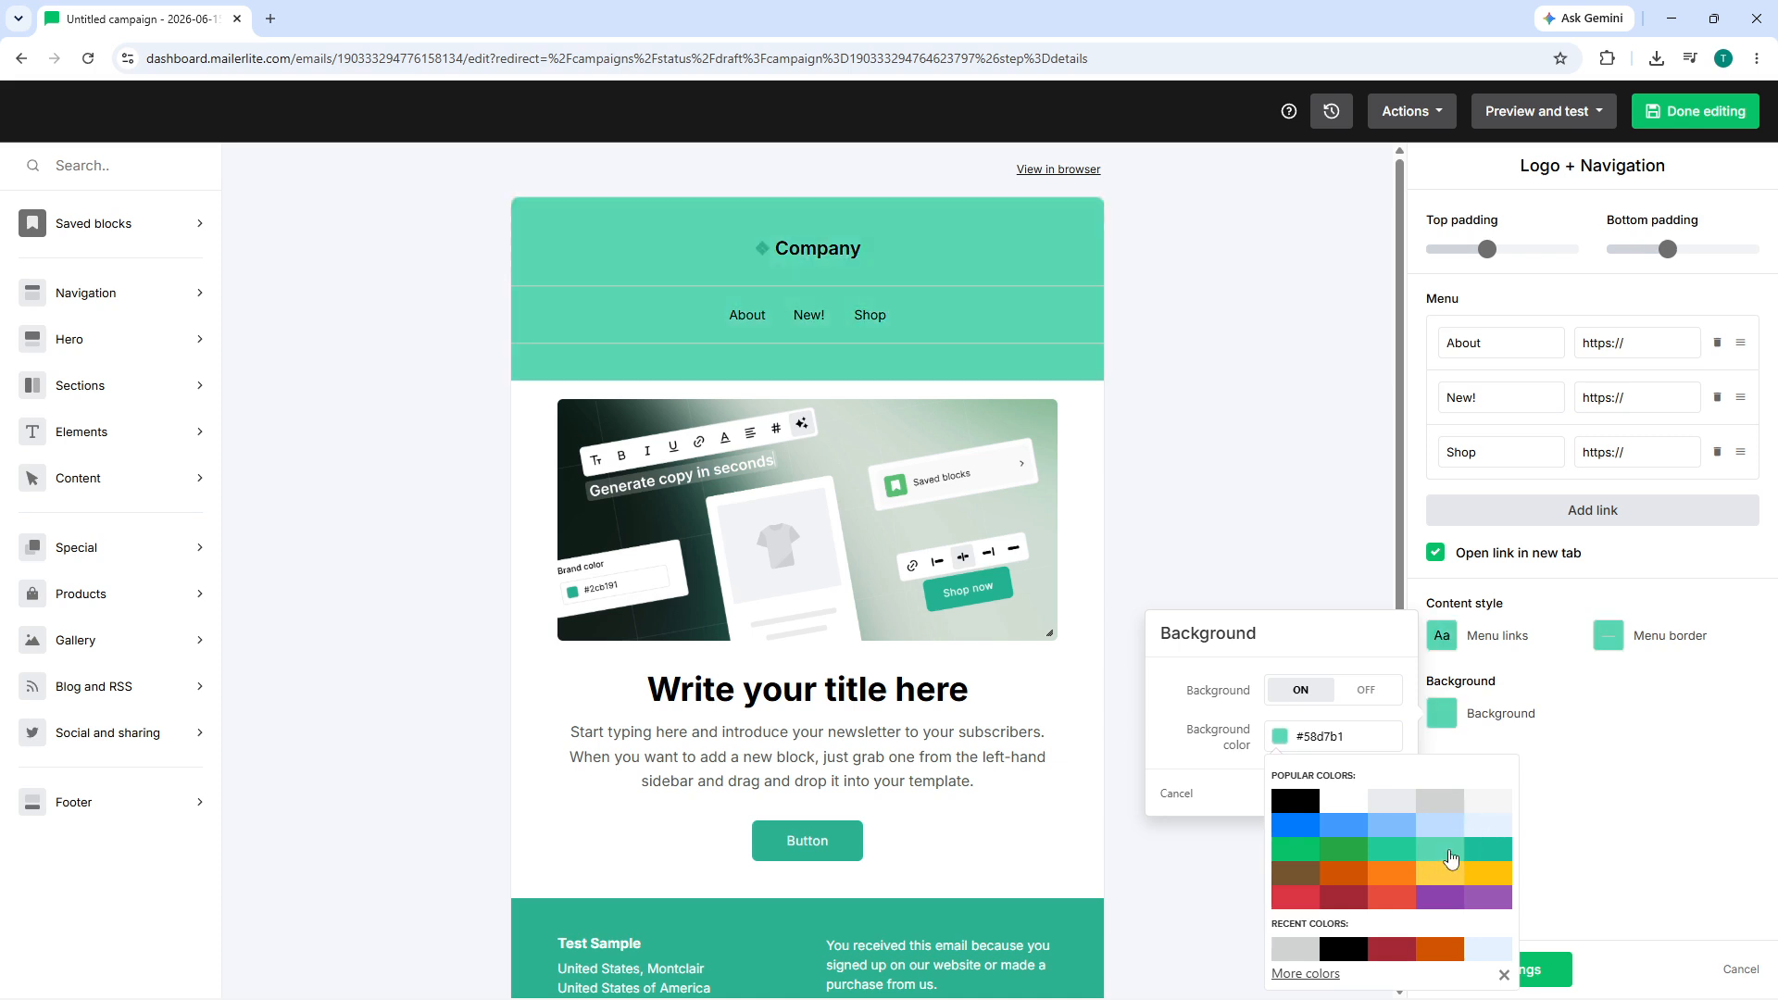
pyautogui.click(1359, 811)
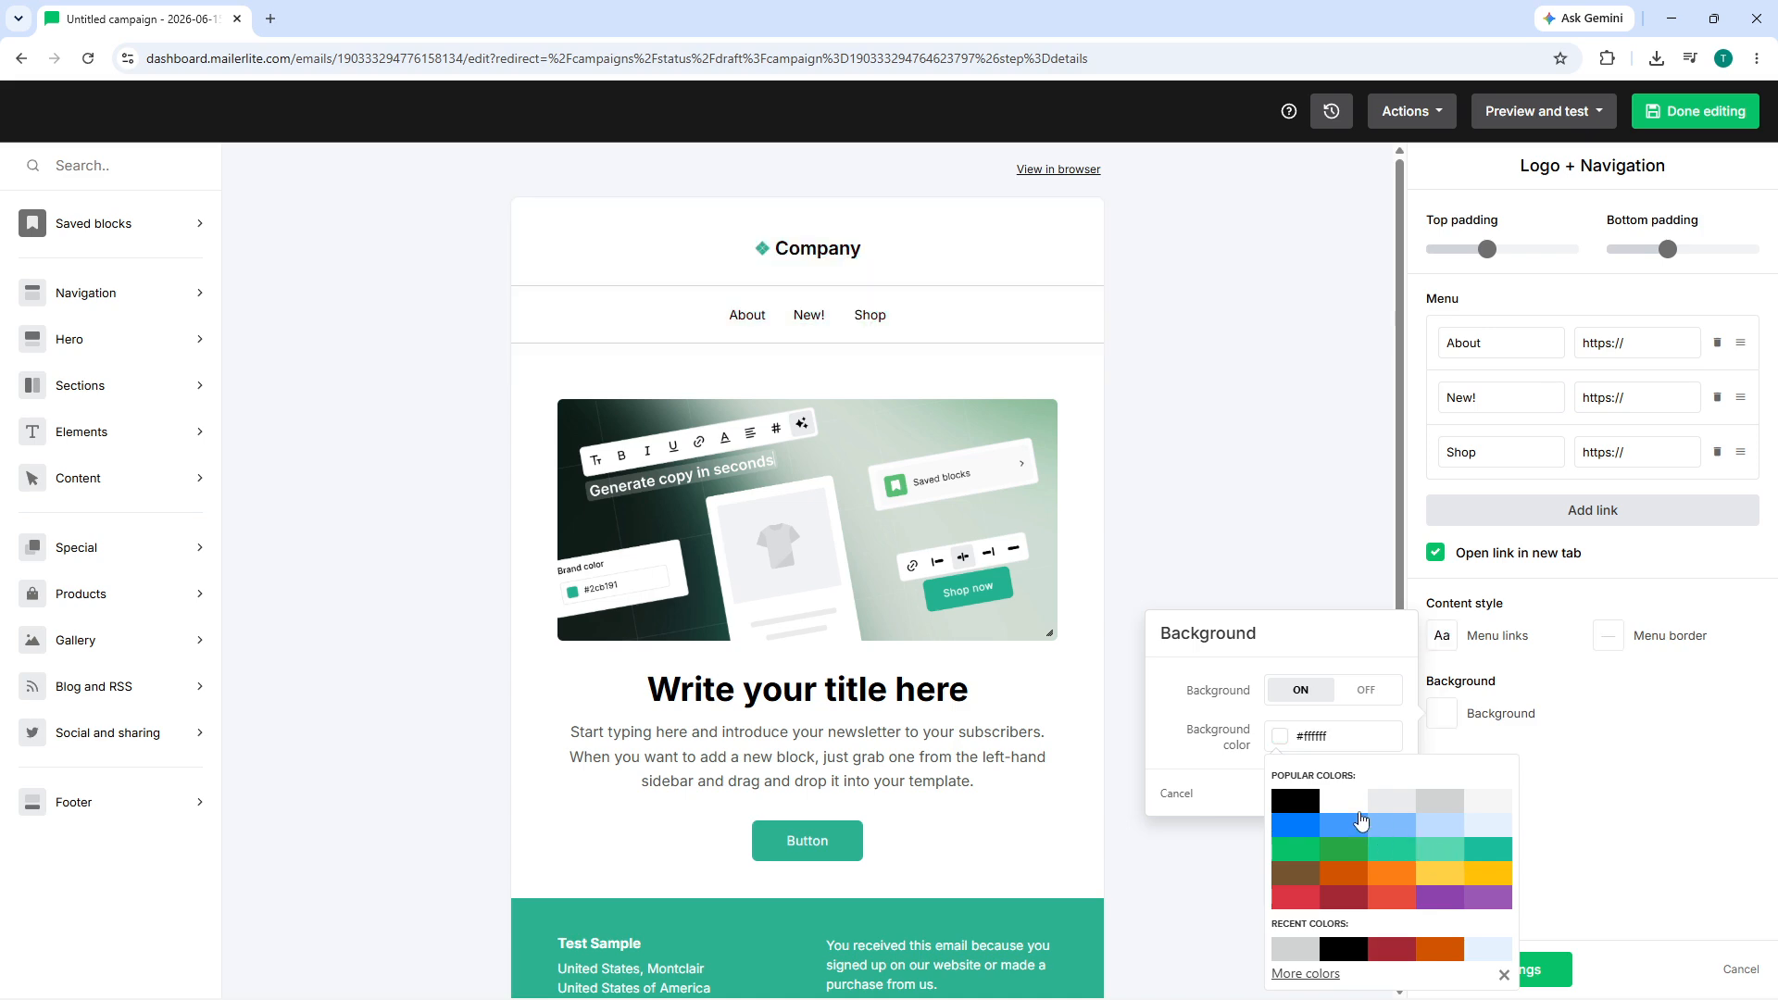
# Step: Compare blue shades such as #80bdff for the header block's background, and set it to pale blue (#e6f2ff)
pyautogui.click(1348, 831)
pyautogui.click(1394, 837)
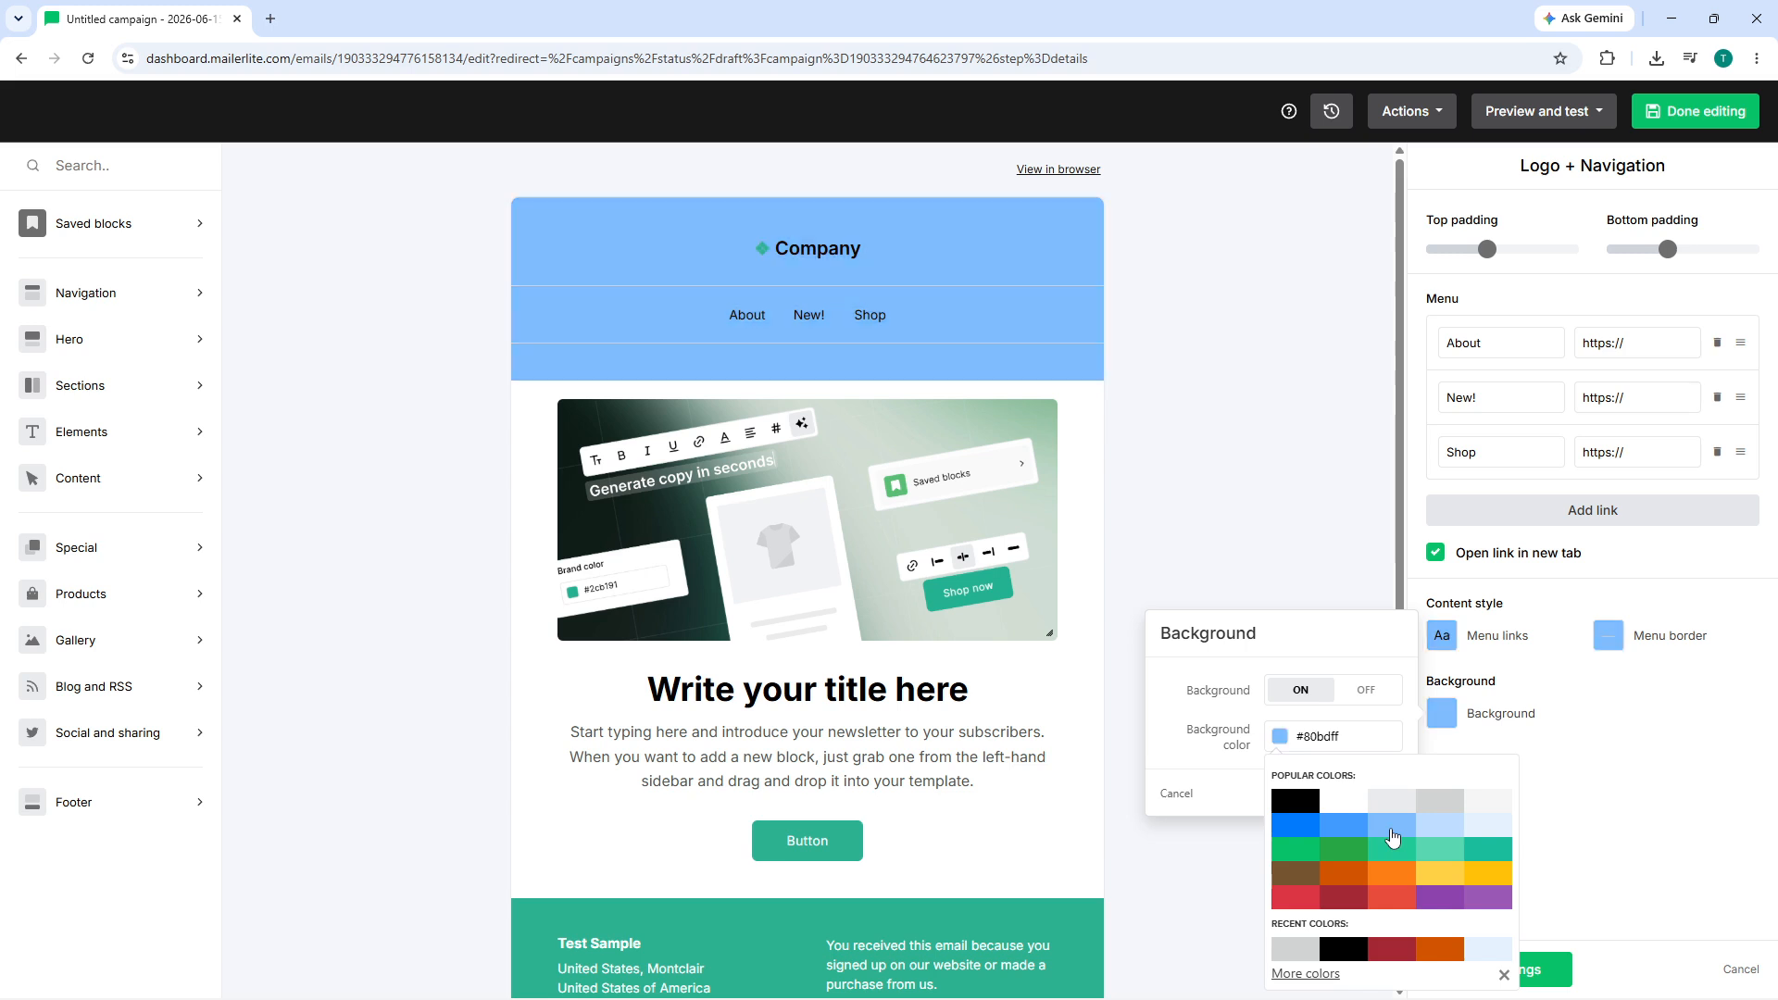
pyautogui.click(1475, 835)
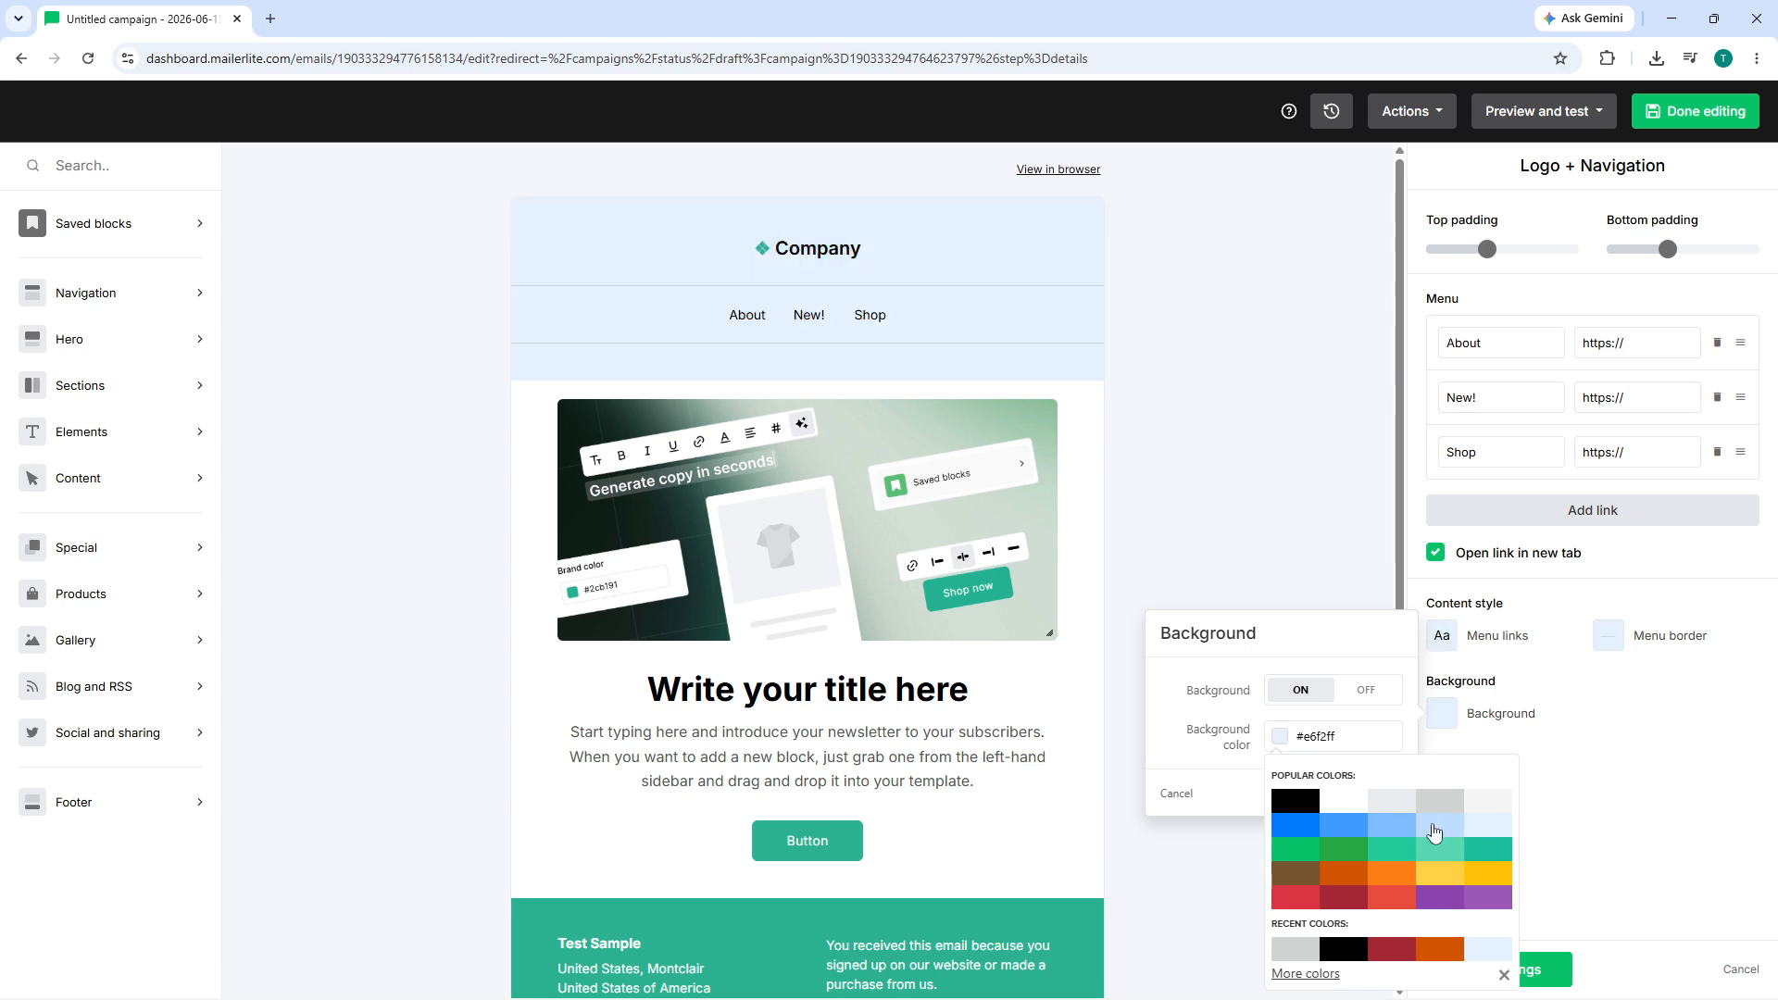
pyautogui.click(1435, 833)
pyautogui.click(1470, 833)
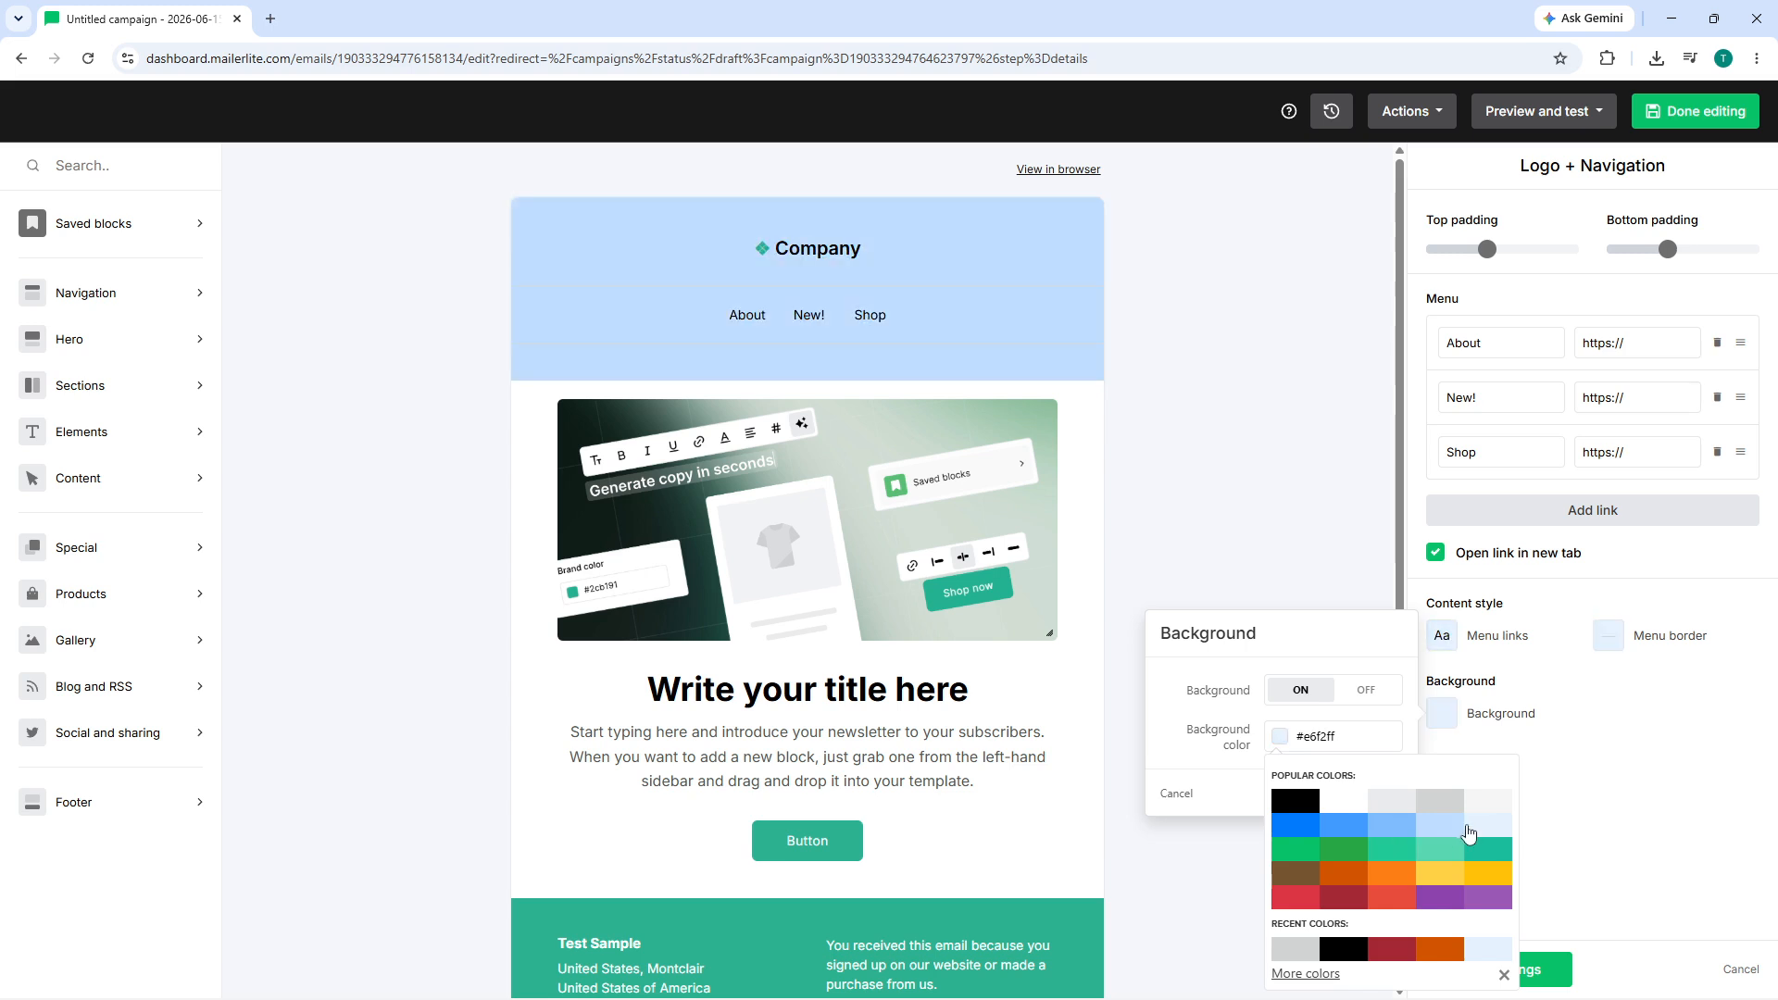
pyautogui.click(1621, 842)
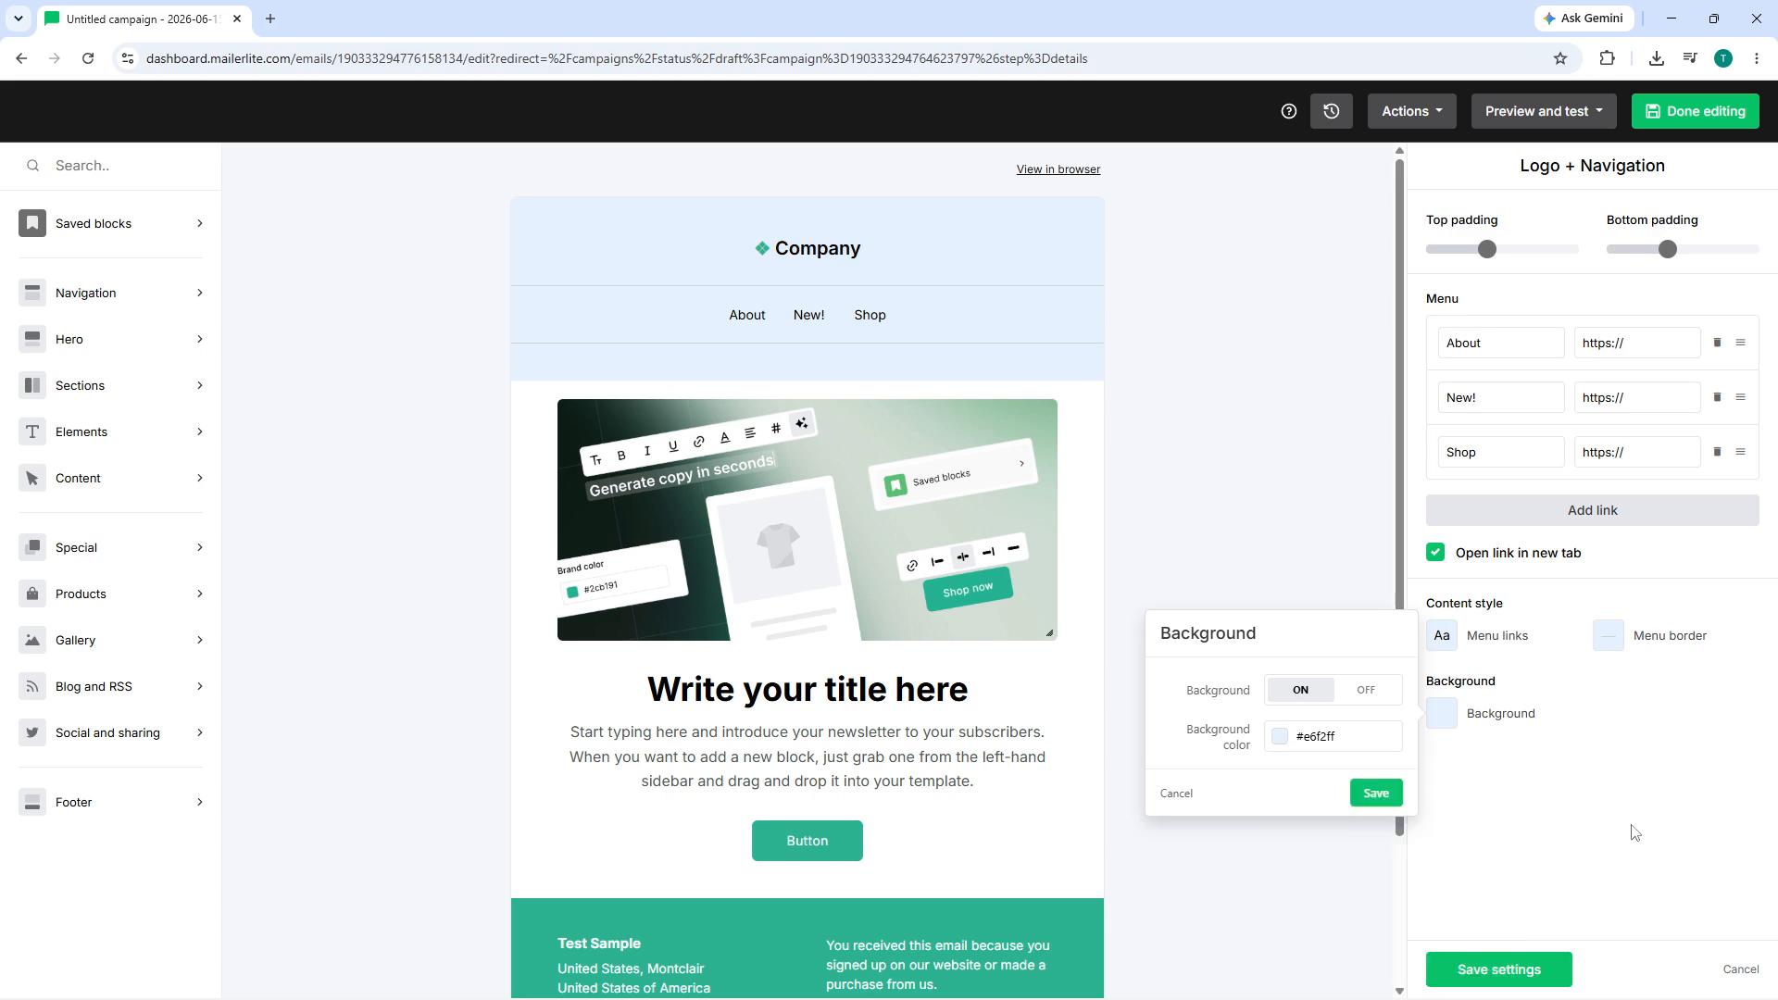
pyautogui.click(1635, 833)
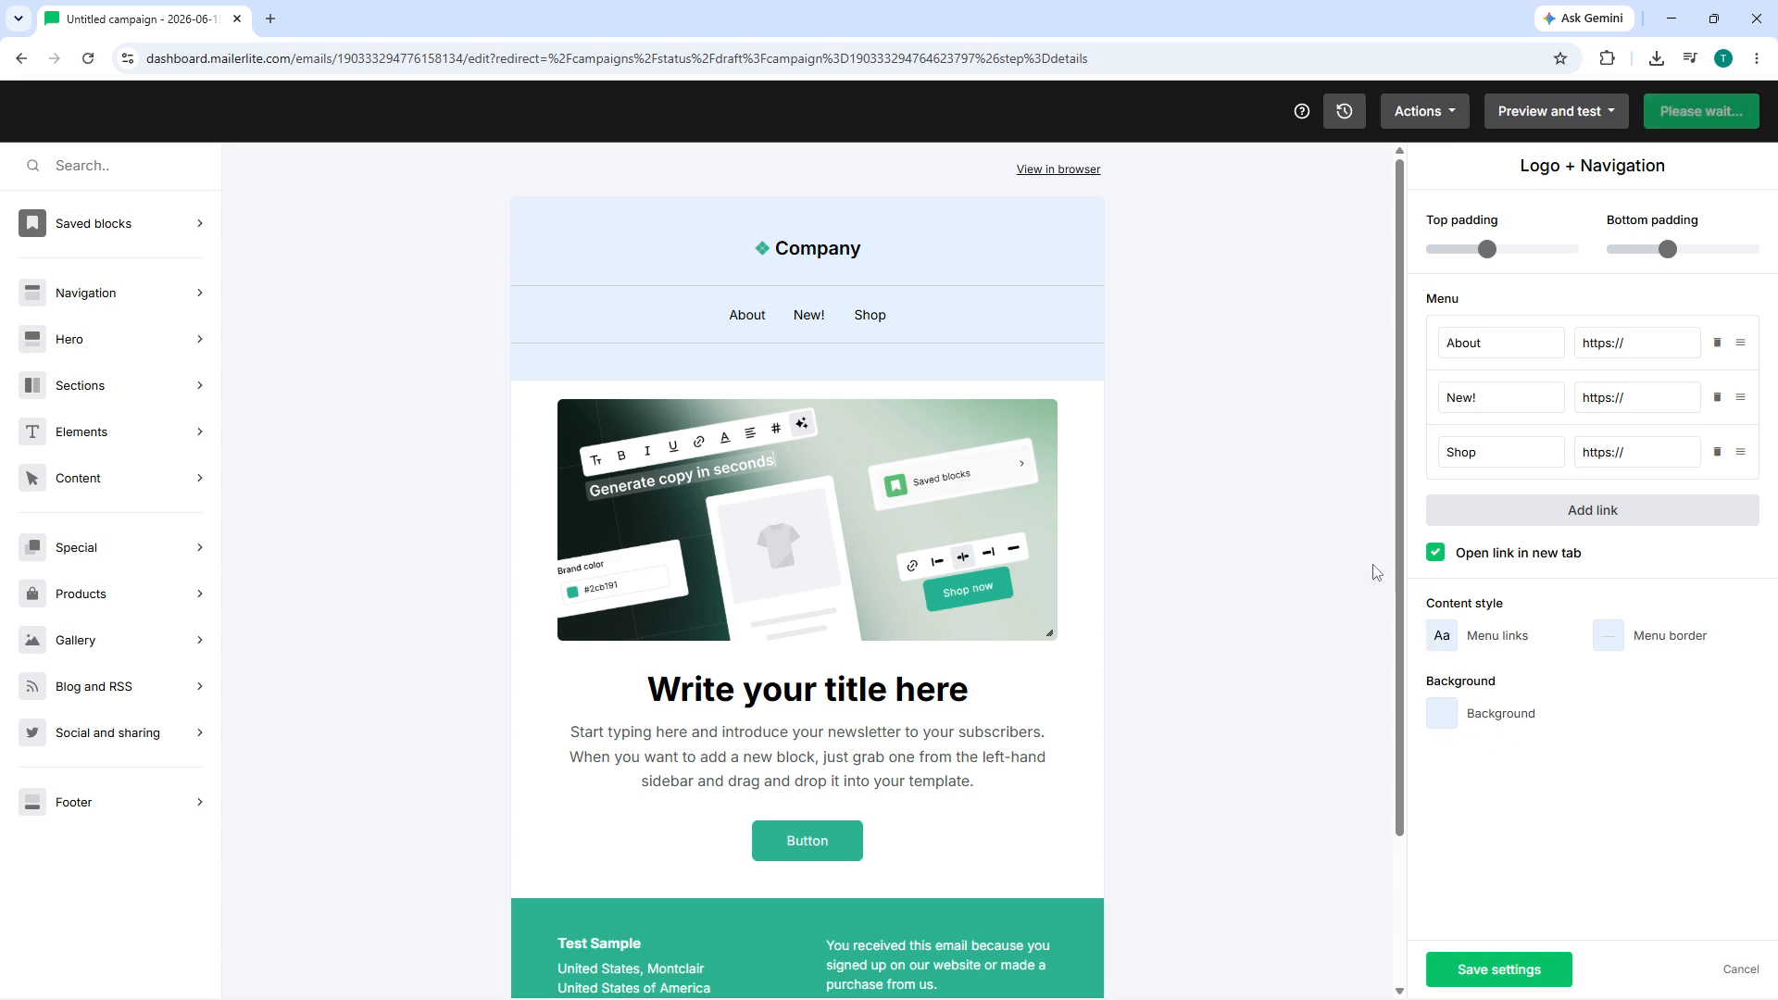
# Step: Try font colors including #409cff, #EAECED and #f6f6f6 on the header's menu links, and set them to brown (#765431)
pyautogui.moveTo(802, 250)
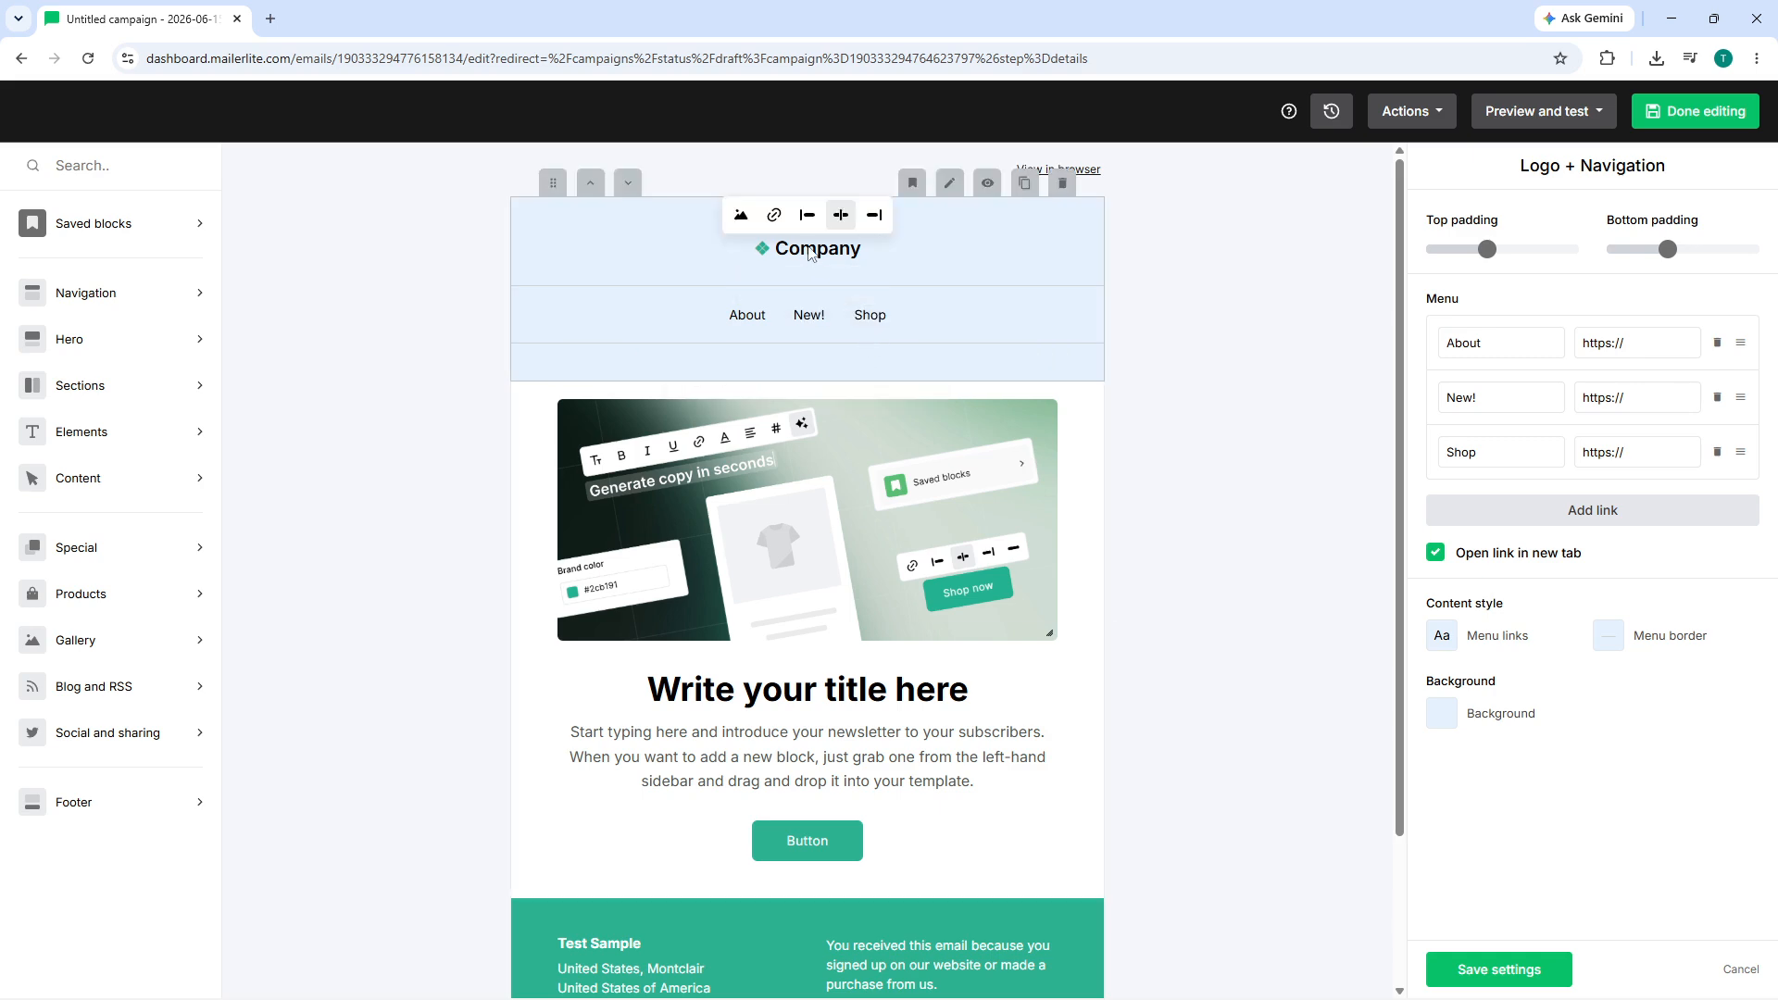
pyautogui.click(1443, 633)
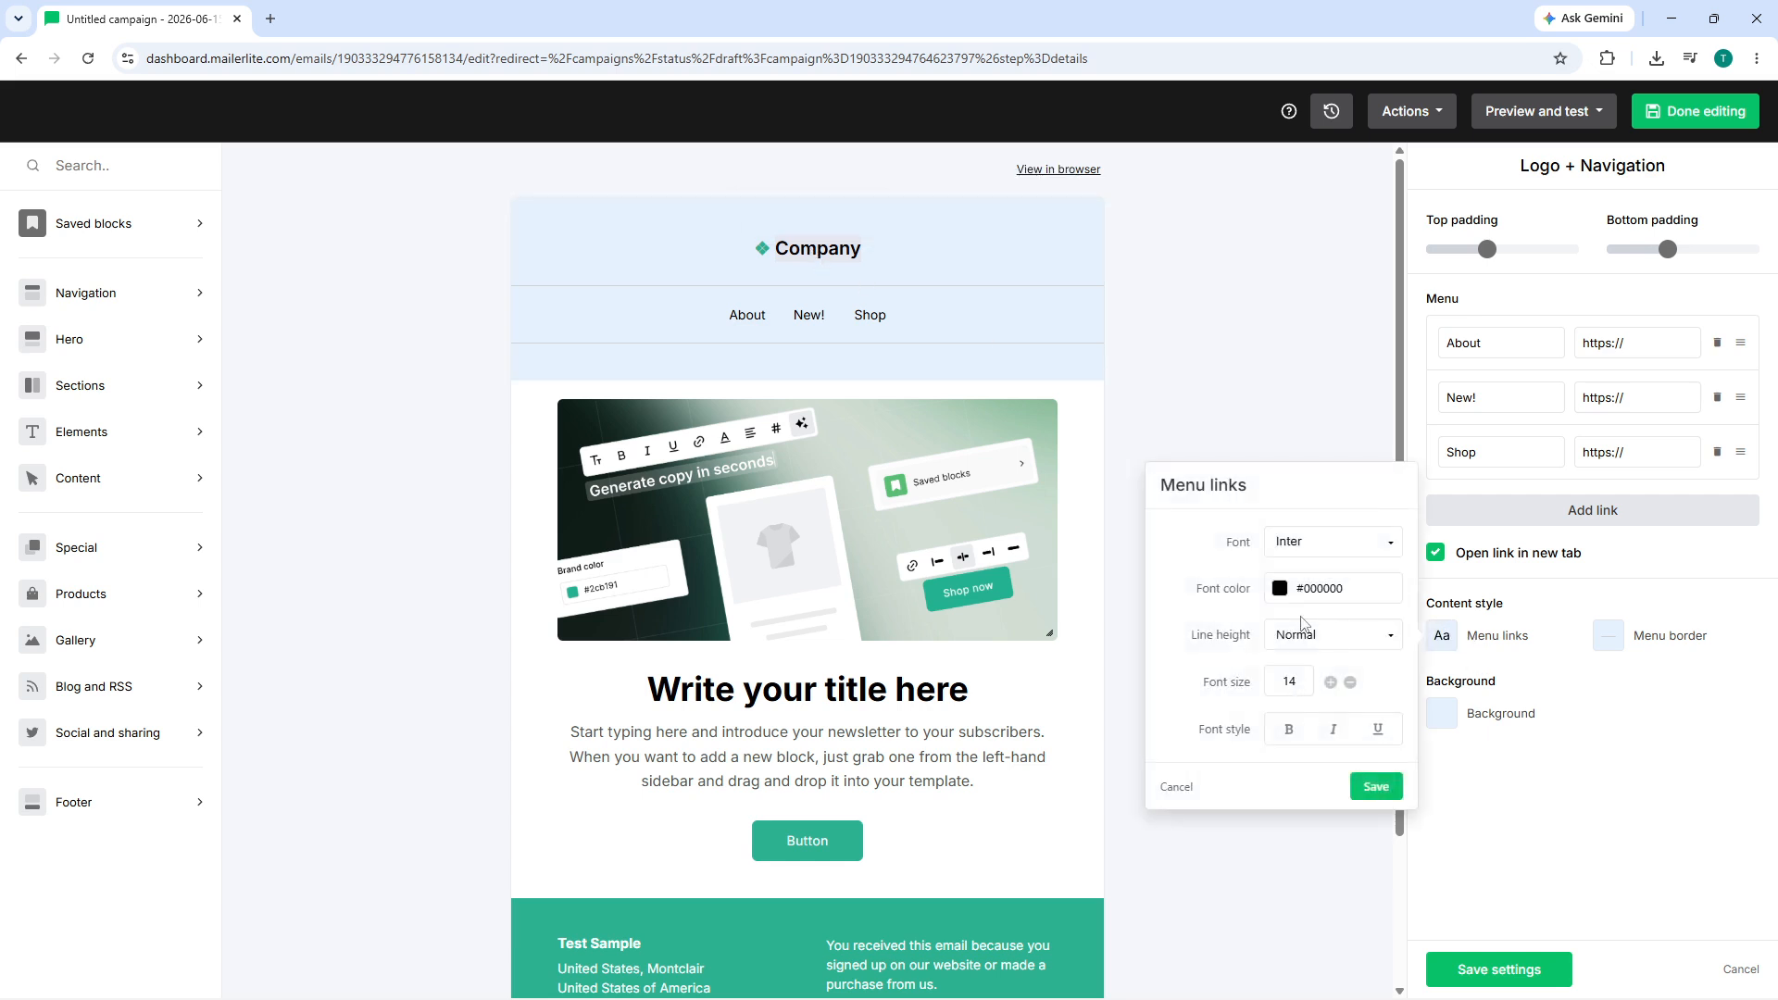
pyautogui.click(1282, 590)
pyautogui.click(1337, 686)
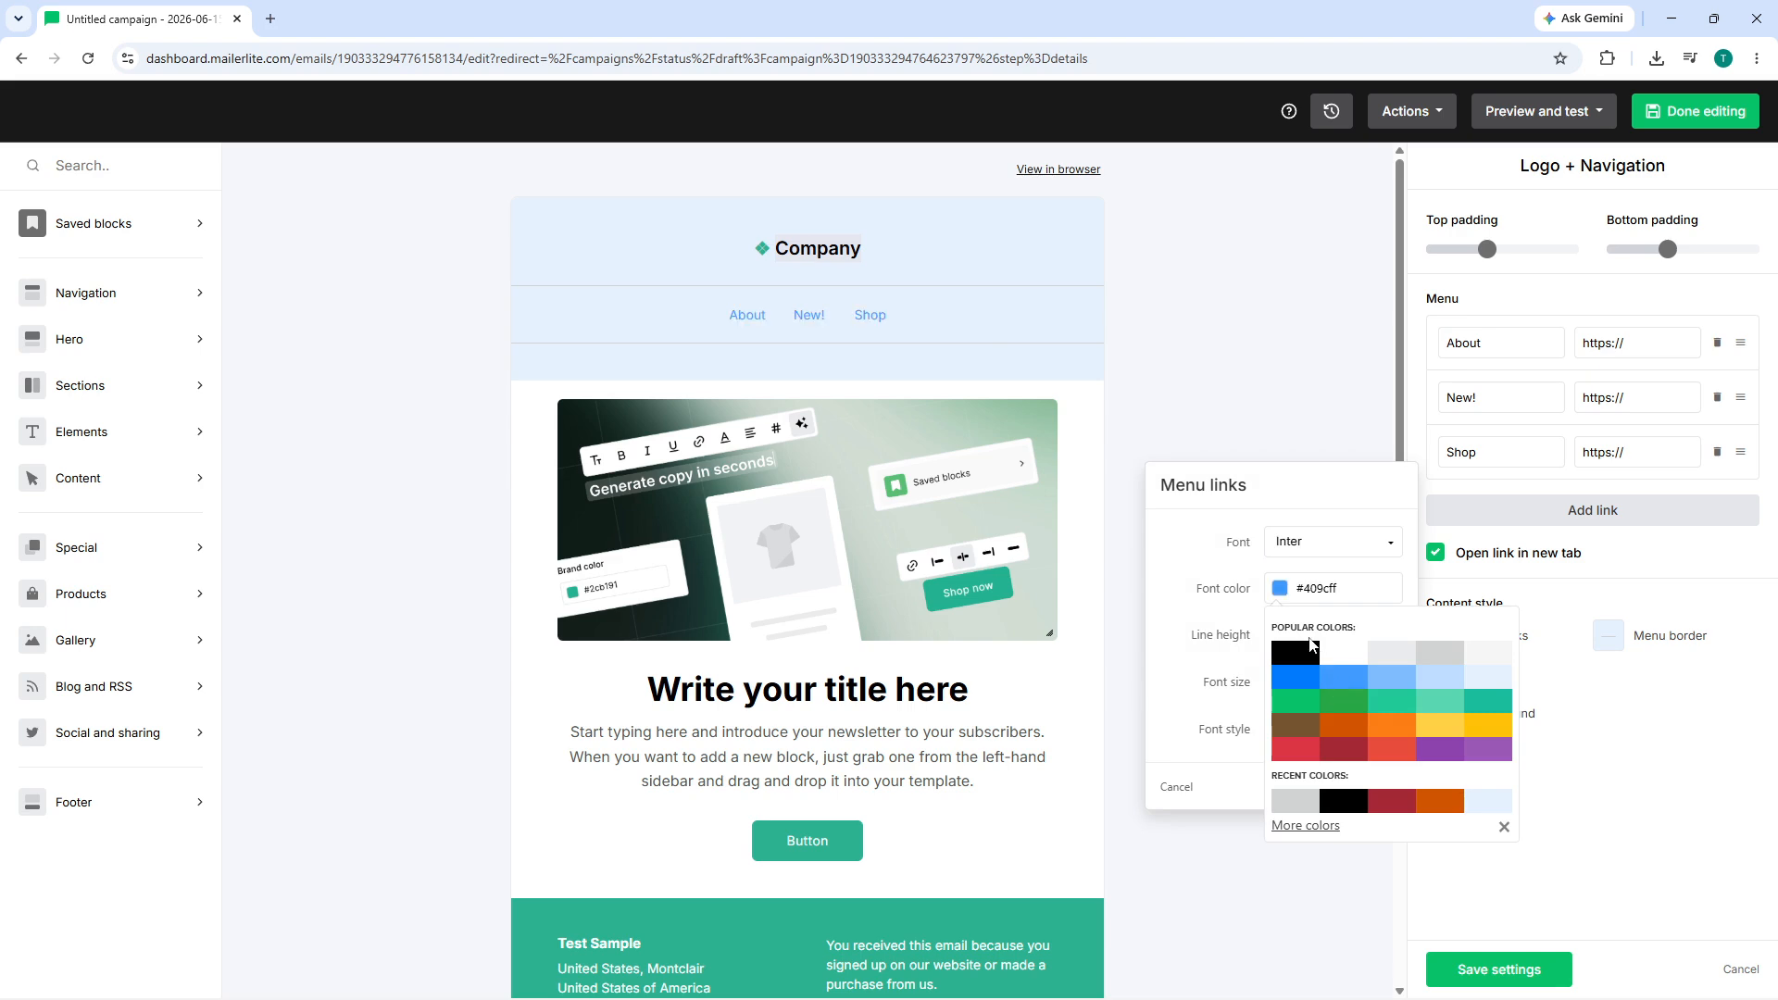
pyautogui.click(1394, 663)
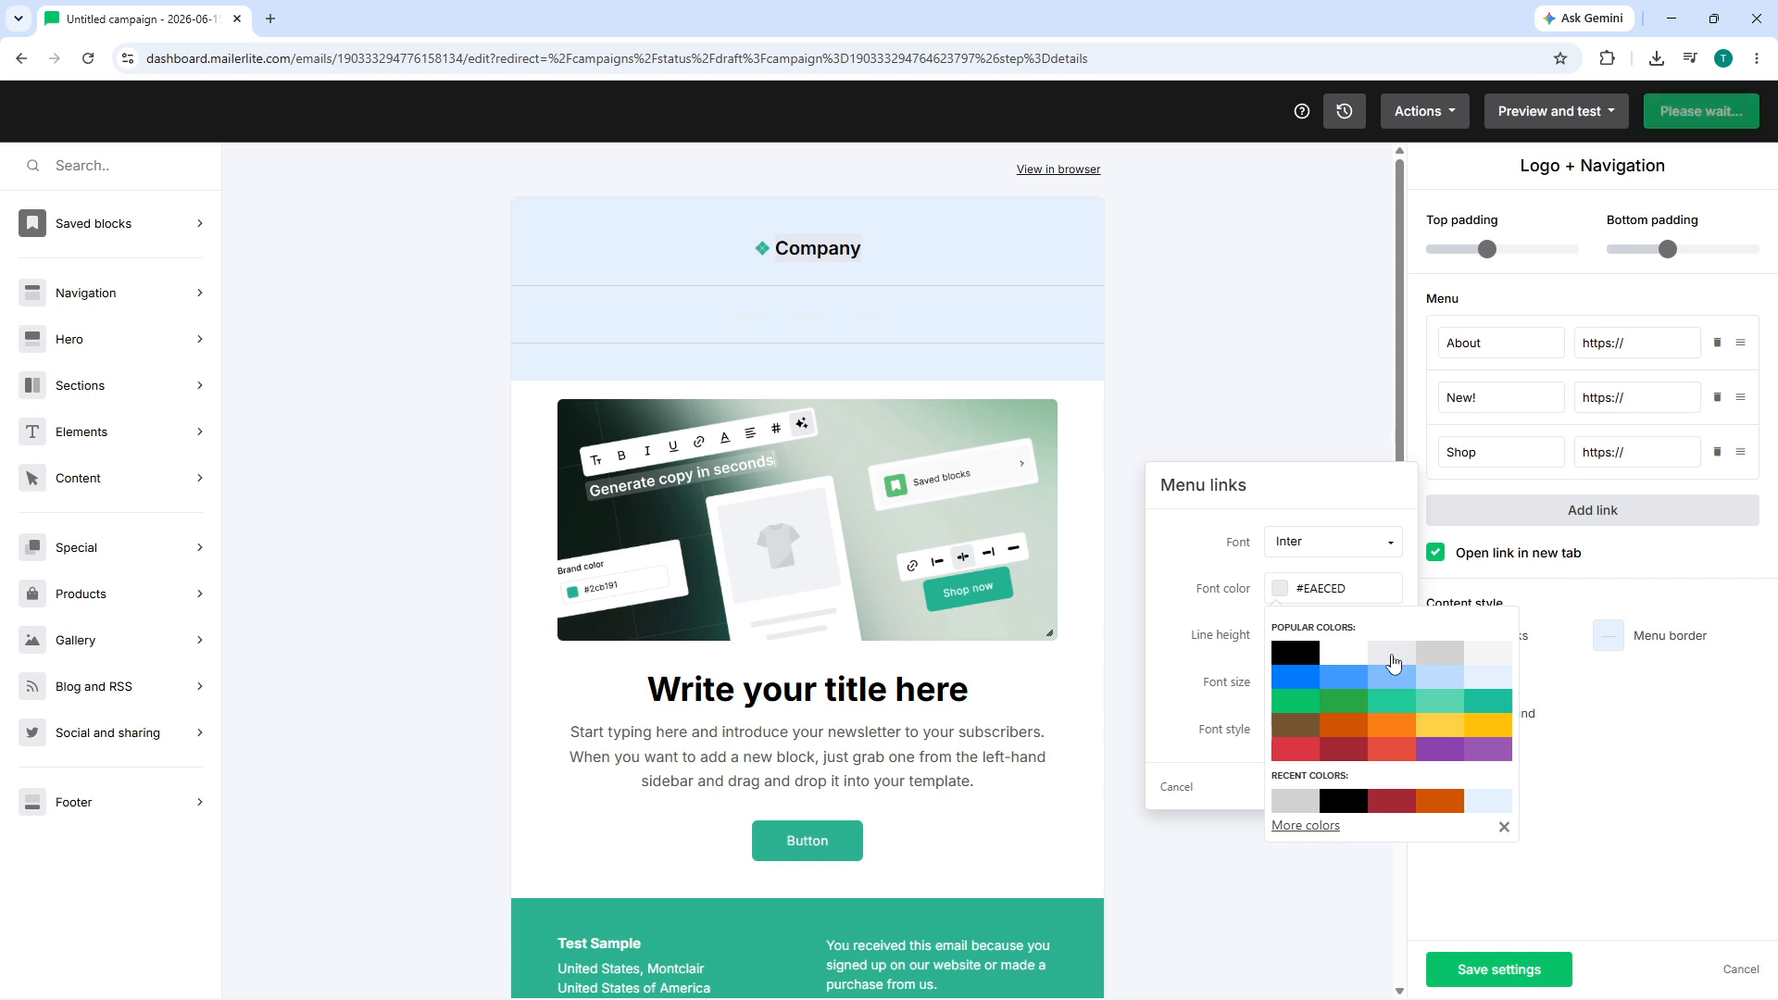
pyautogui.click(1442, 659)
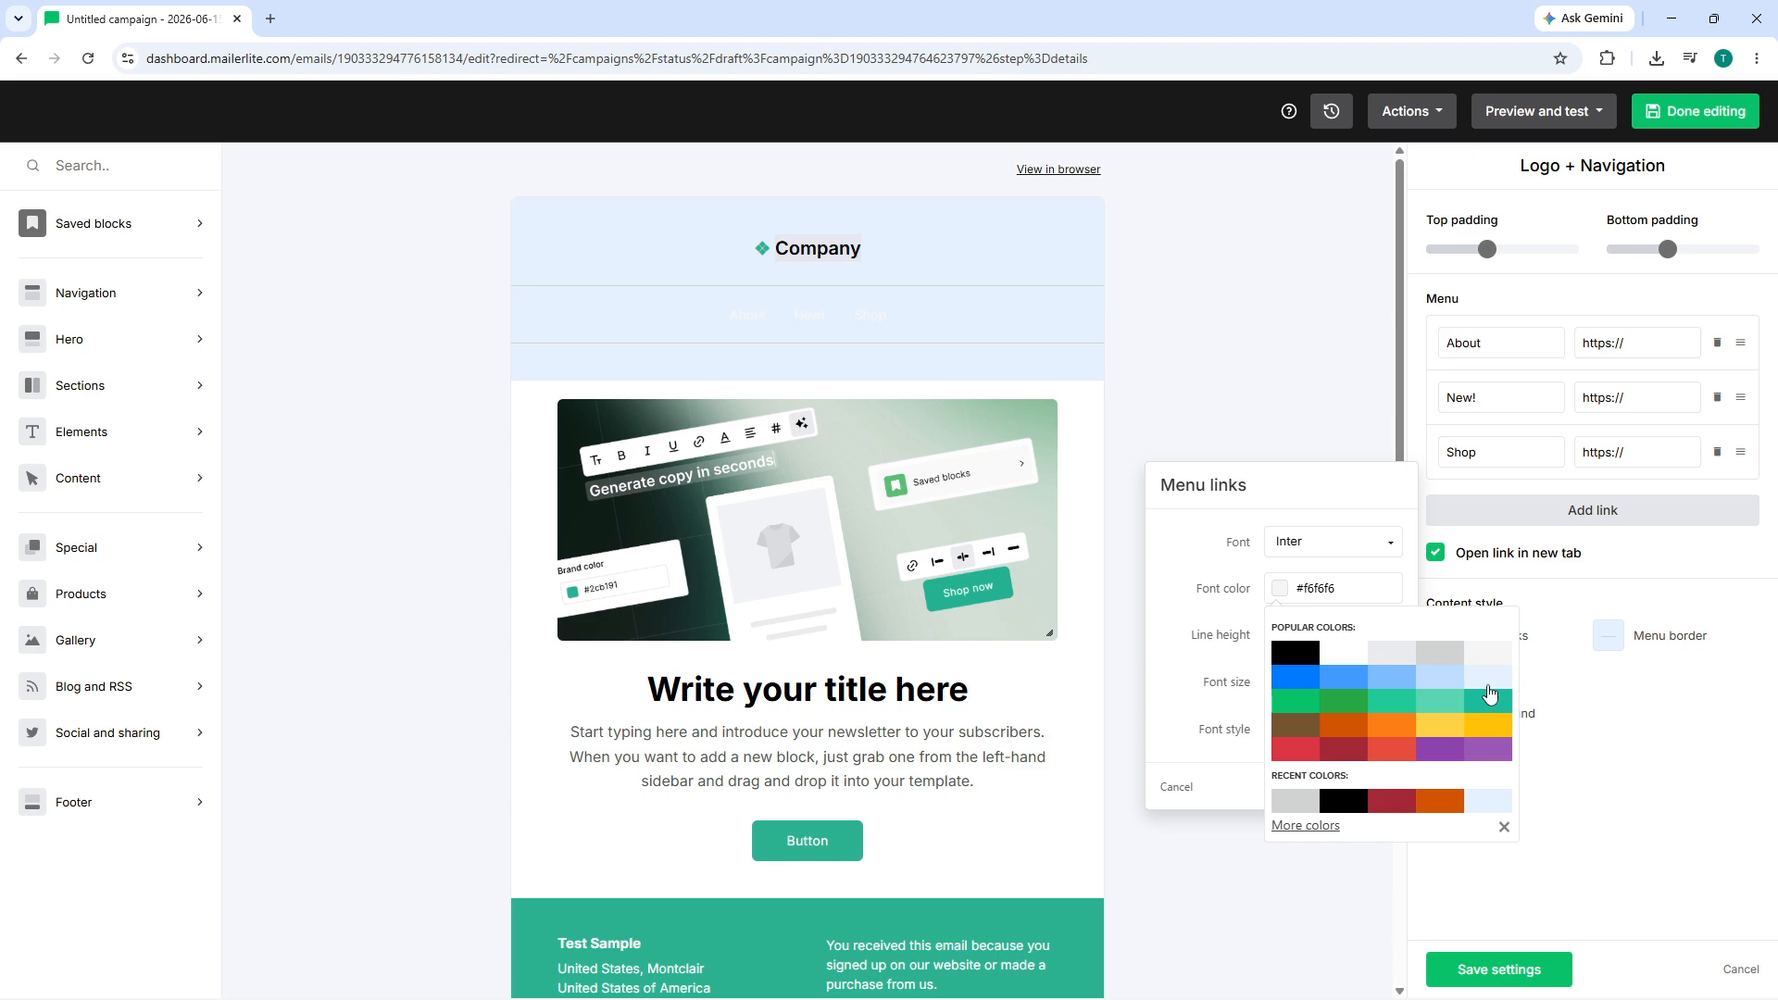
pyautogui.click(1488, 685)
pyautogui.click(1429, 687)
pyautogui.click(1401, 732)
pyautogui.click(1297, 726)
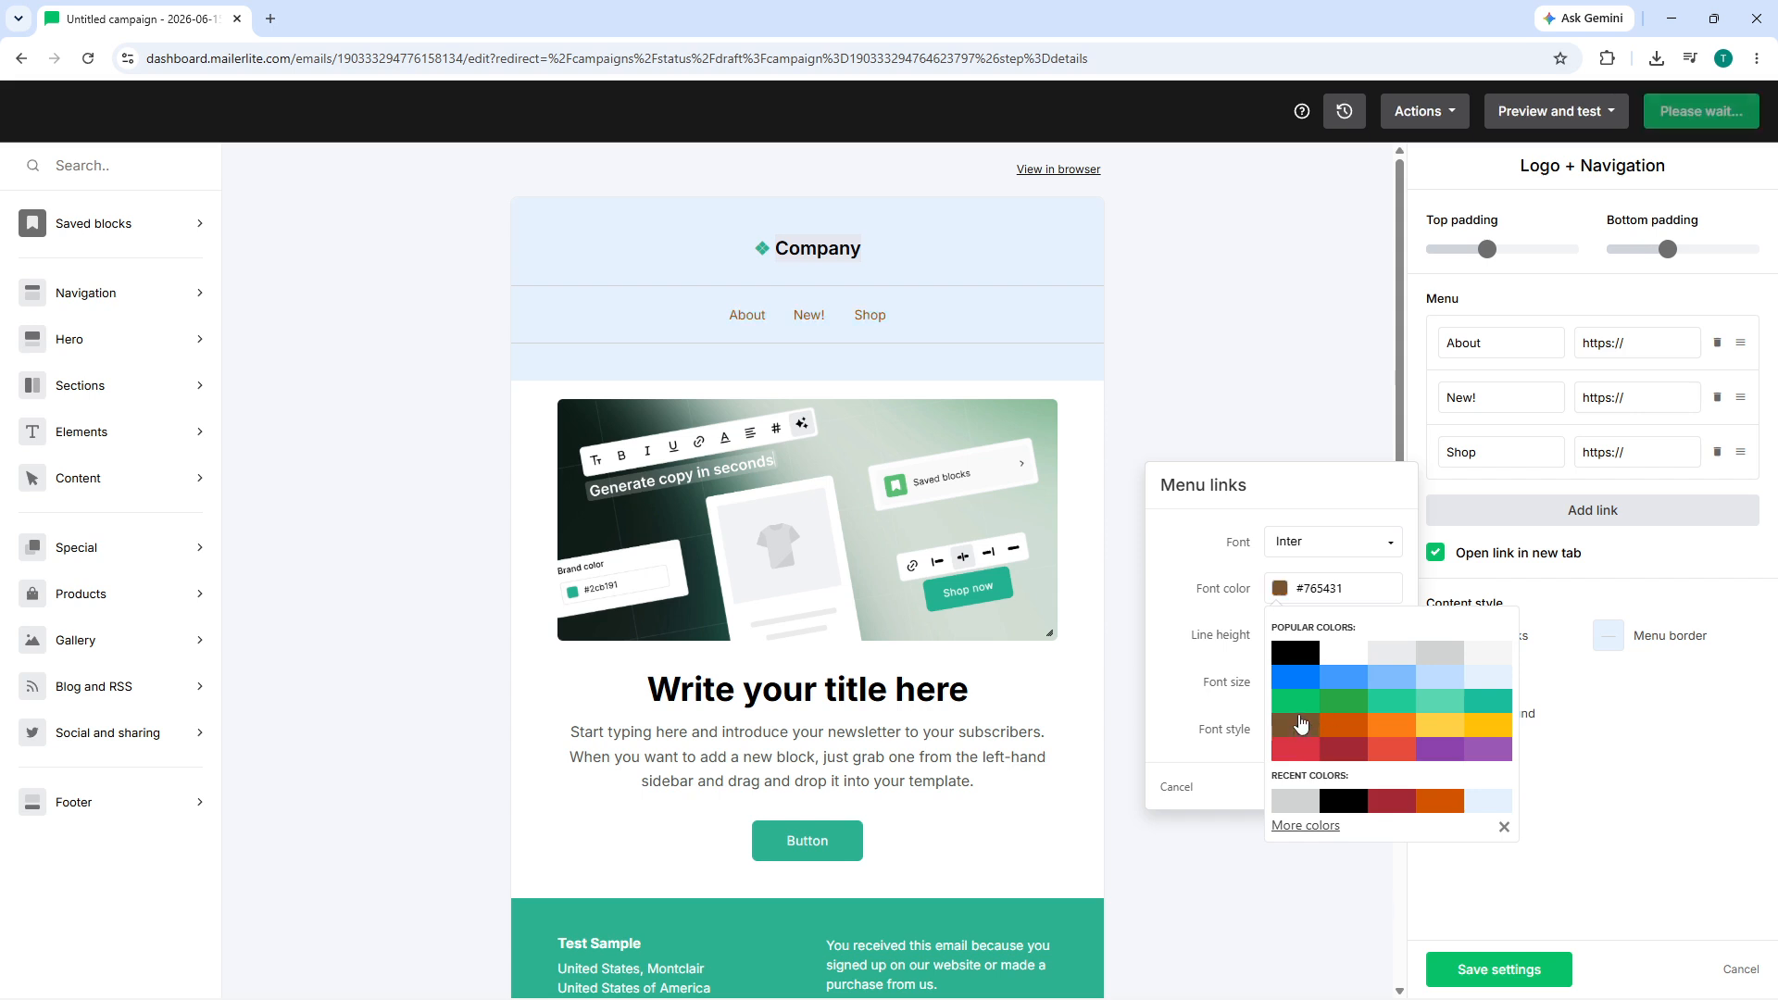
pyautogui.click(1203, 353)
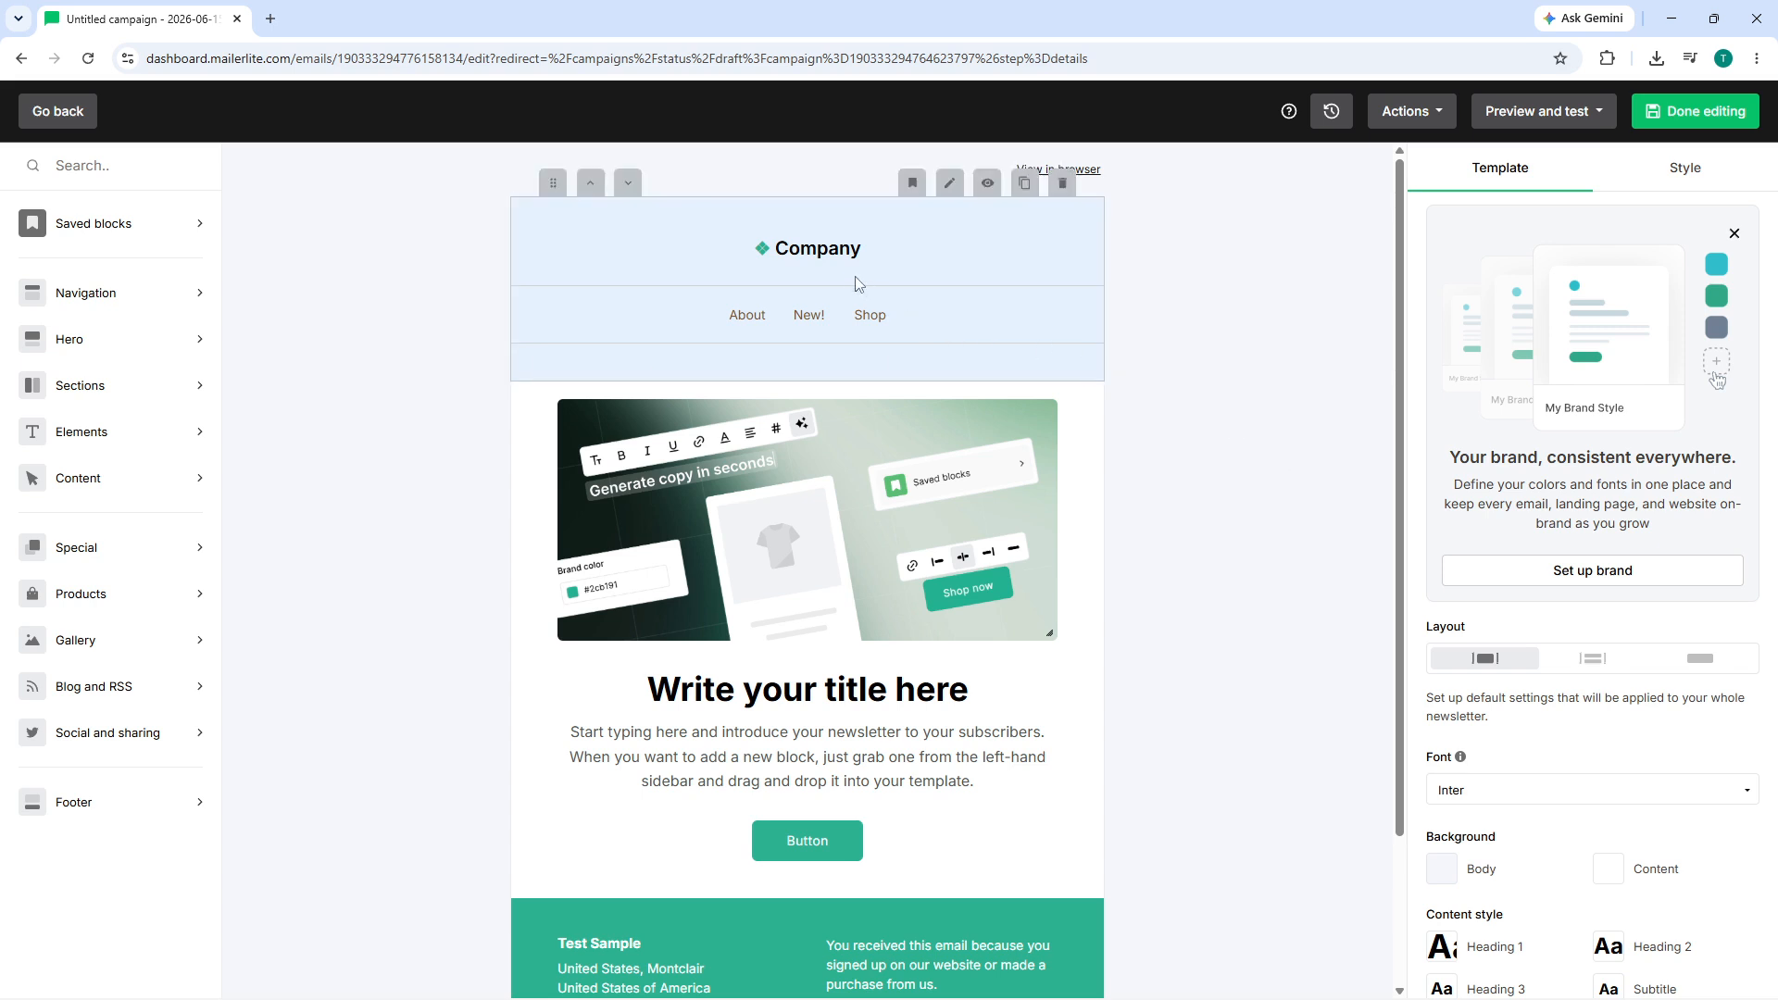
# Step: View the Logo + Navigation block's settings, and open those of the hero block and select its title text
pyautogui.click(824, 252)
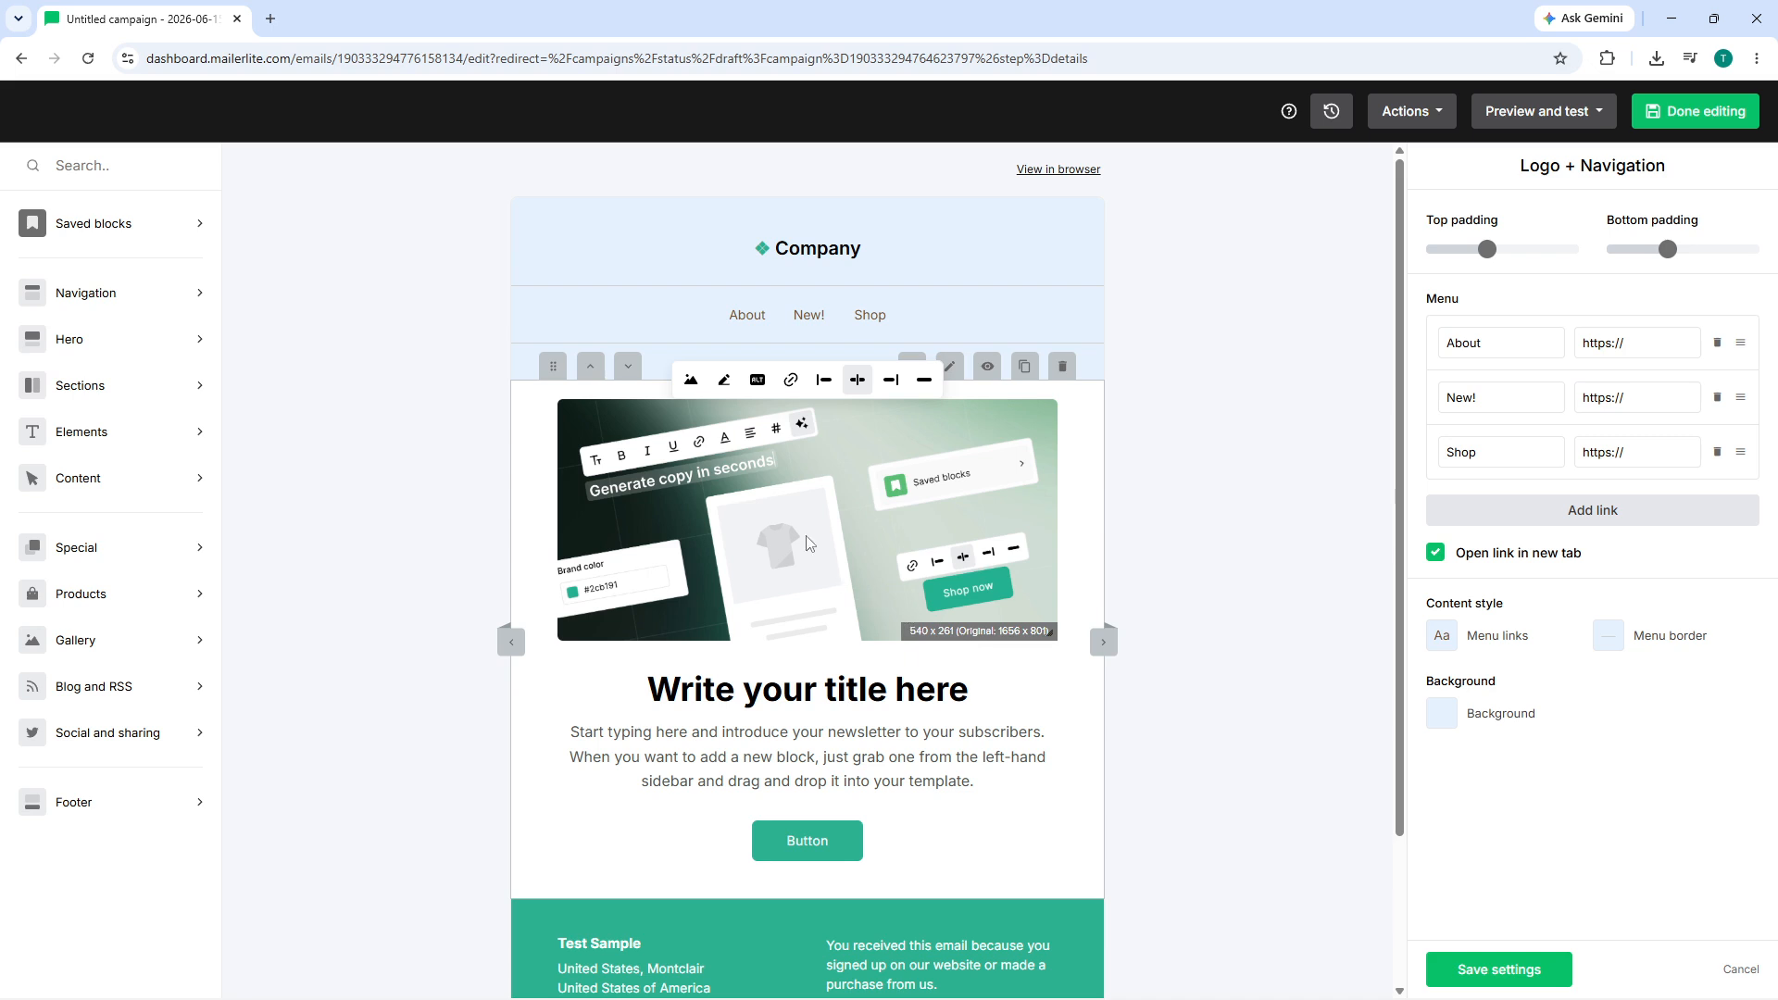
pyautogui.click(755, 480)
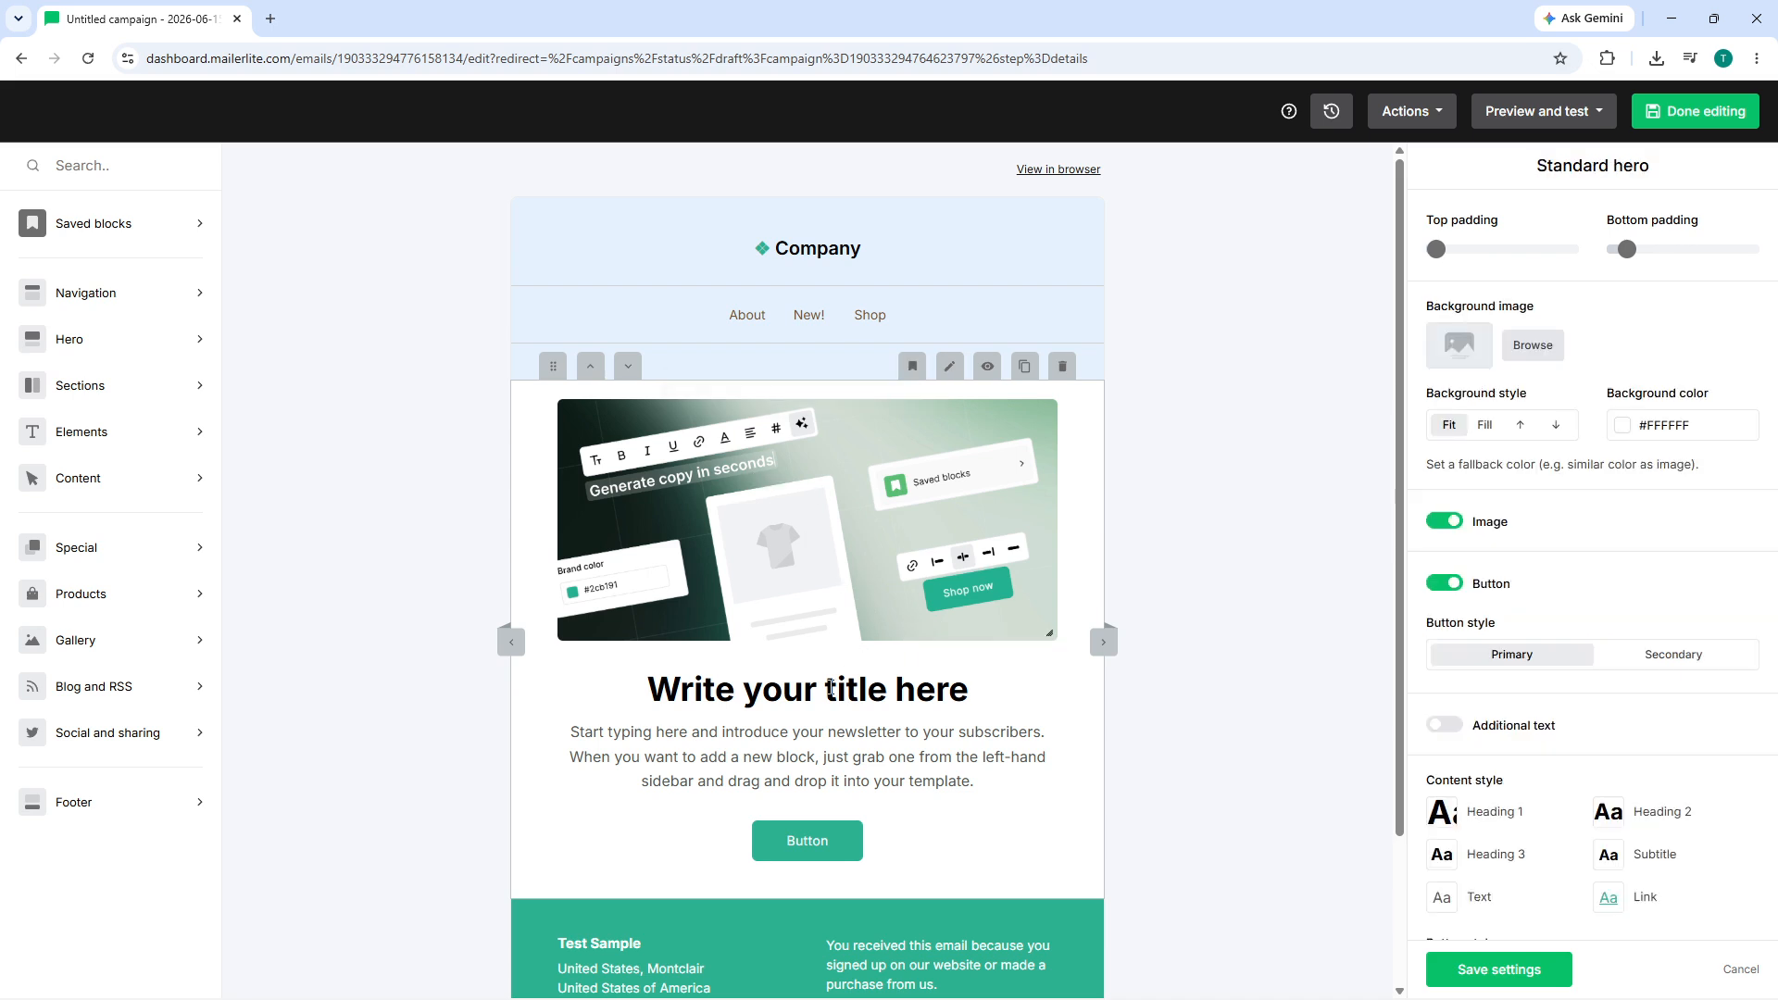
pyautogui.click(827, 690)
pyautogui.moveTo(975, 706); pyautogui.dragTo(652, 701)
pyautogui.click(581, 735)
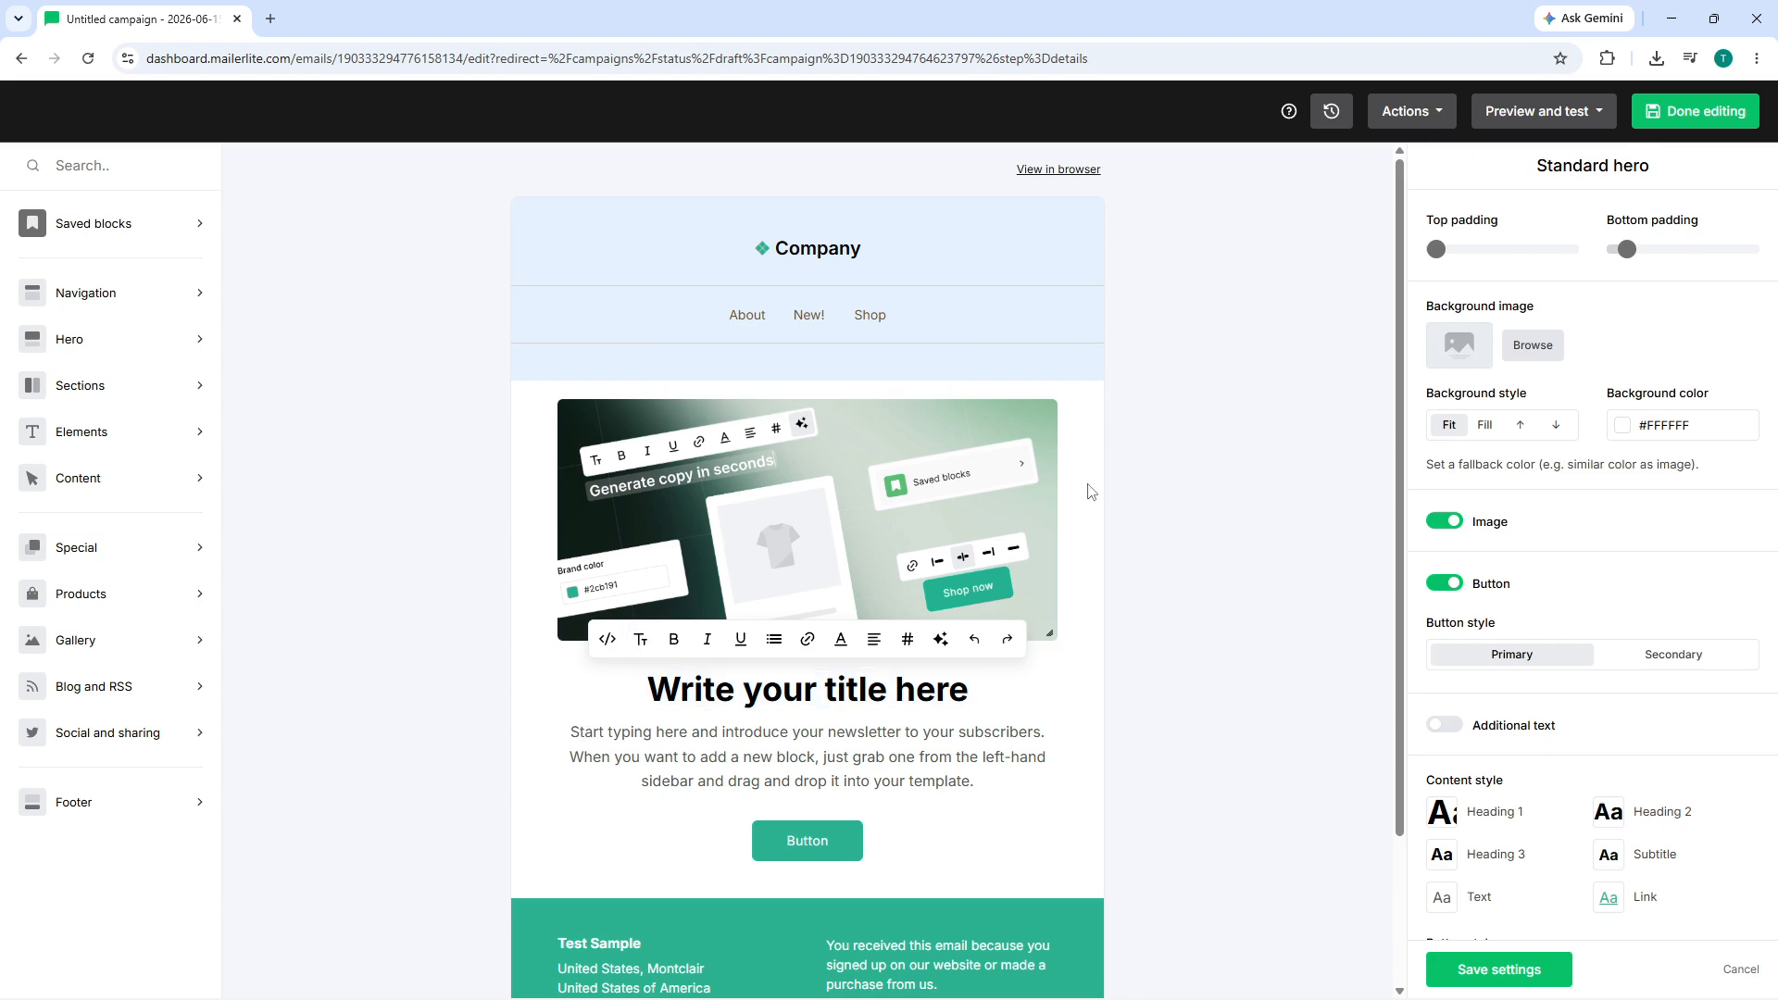
pyautogui.click(1078, 445)
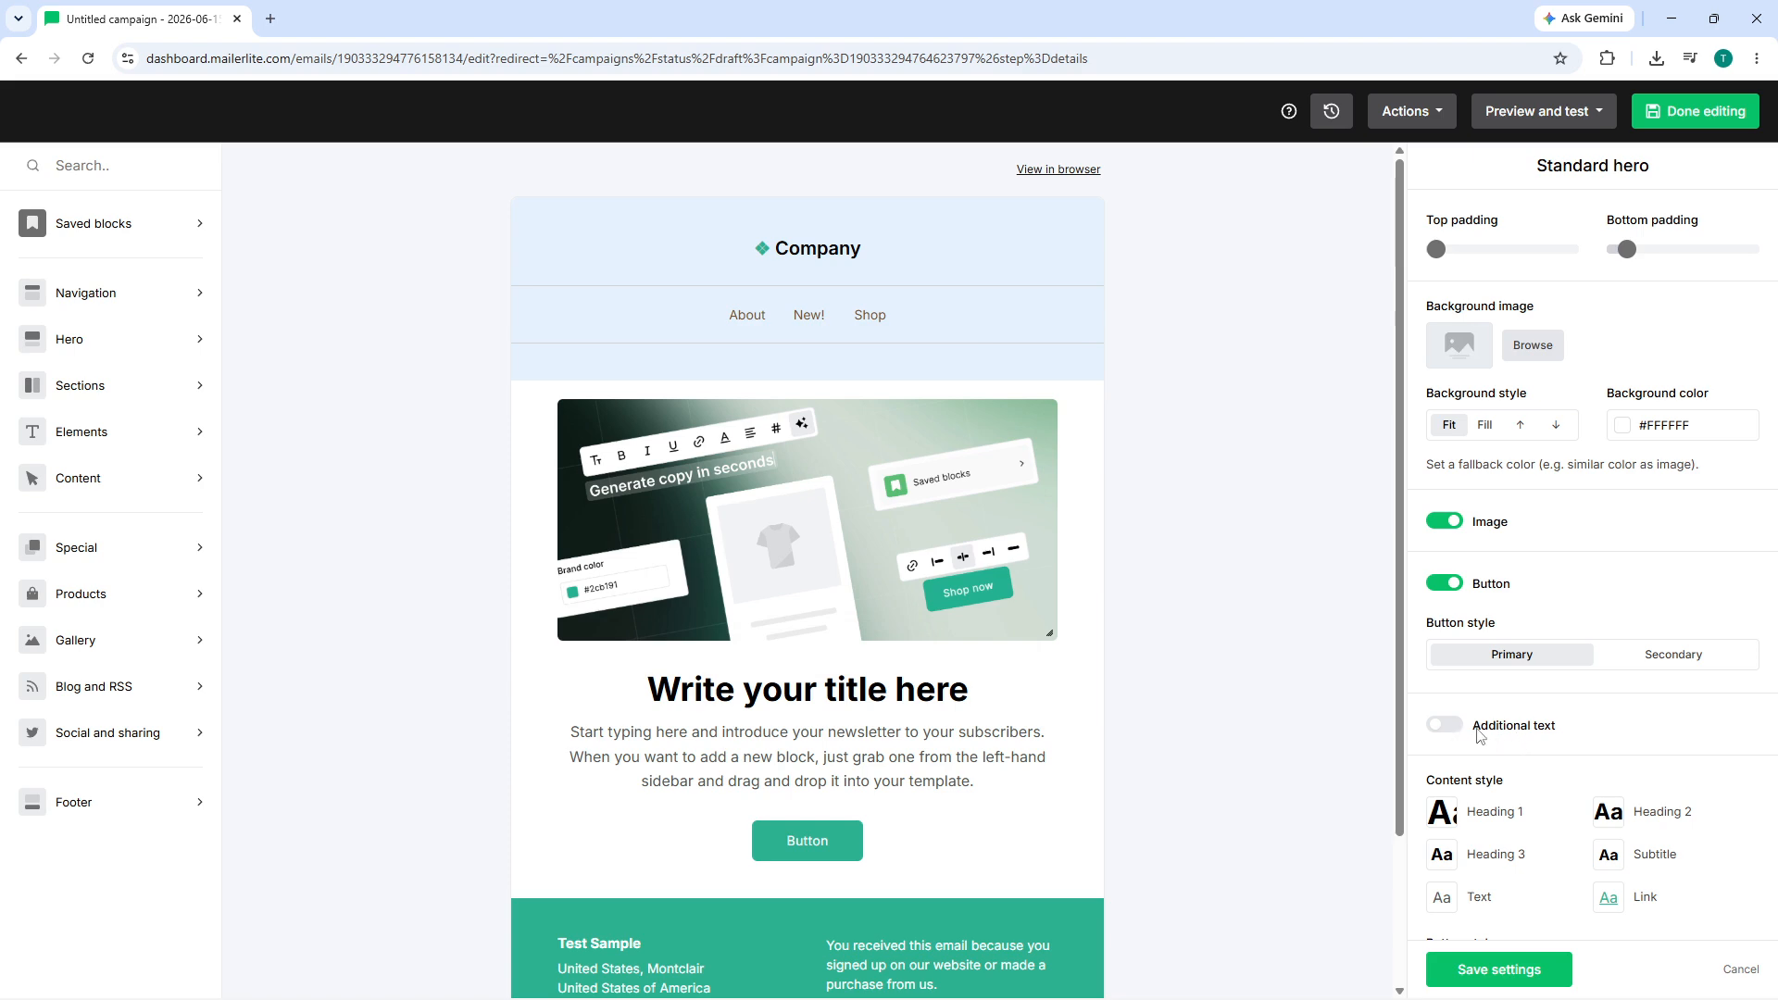
# Step: Turn the hero block's background off and back on
pyautogui.scroll(-2, 1510, 727)
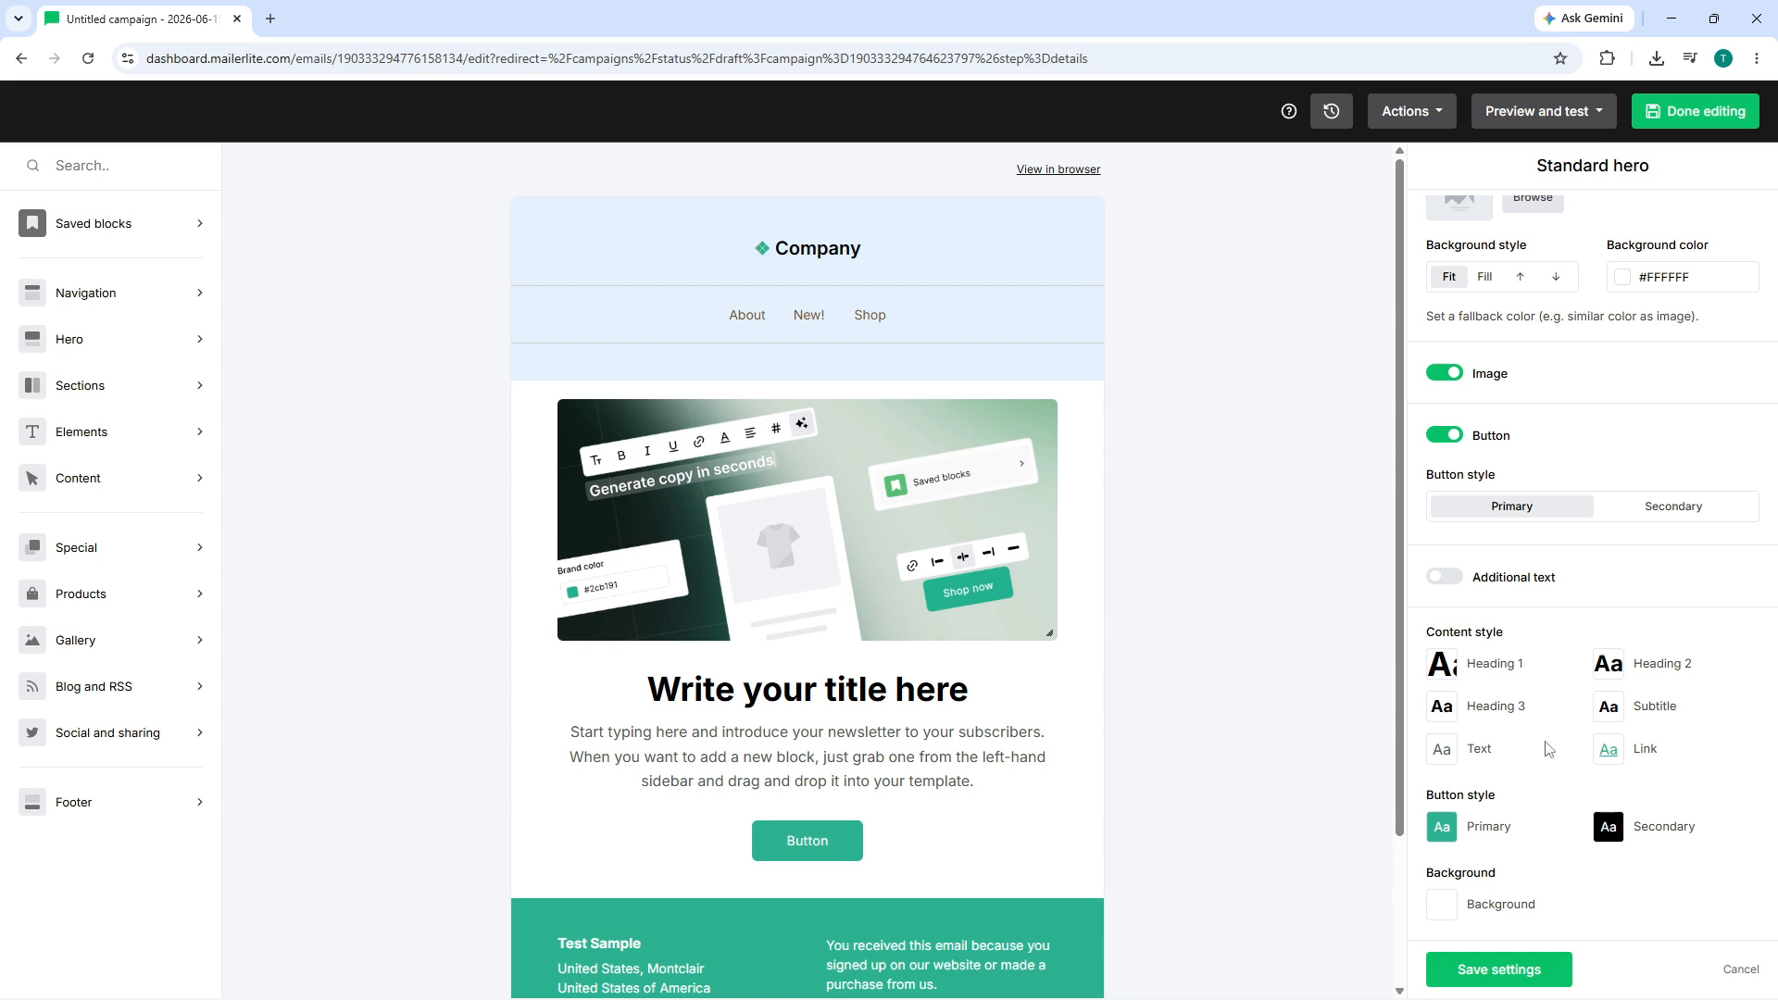
pyautogui.click(1445, 905)
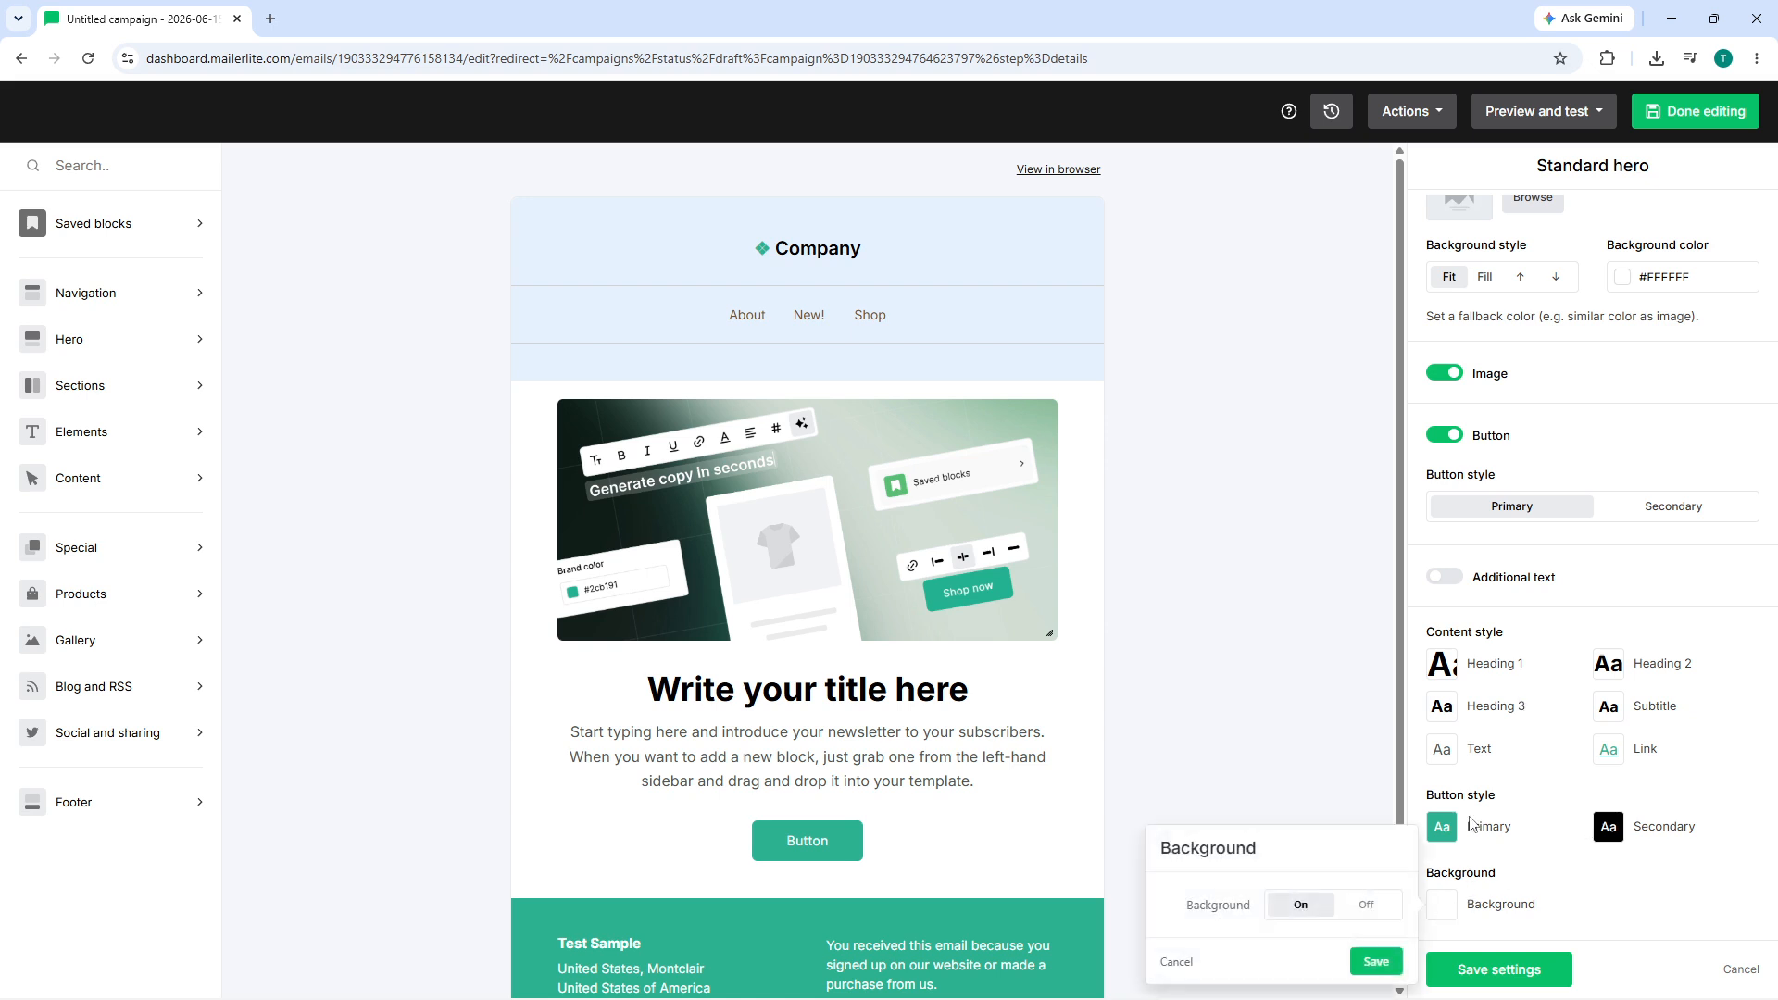
pyautogui.click(1354, 915)
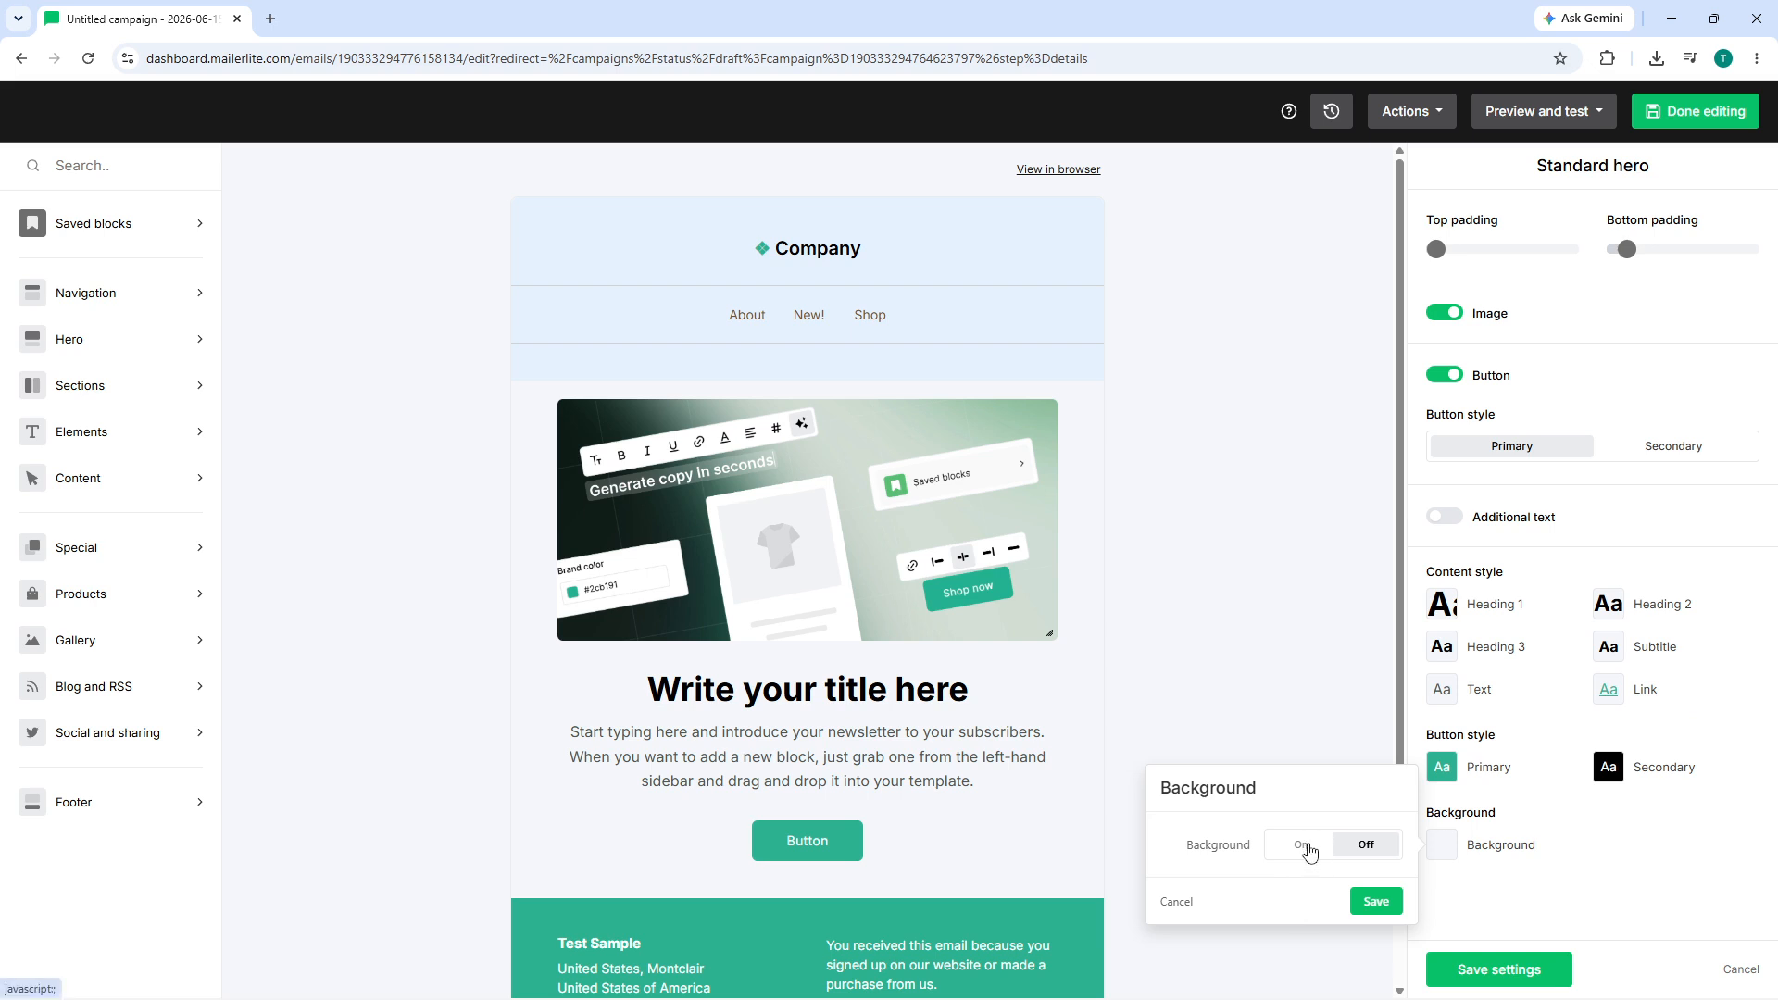
pyautogui.click(1306, 846)
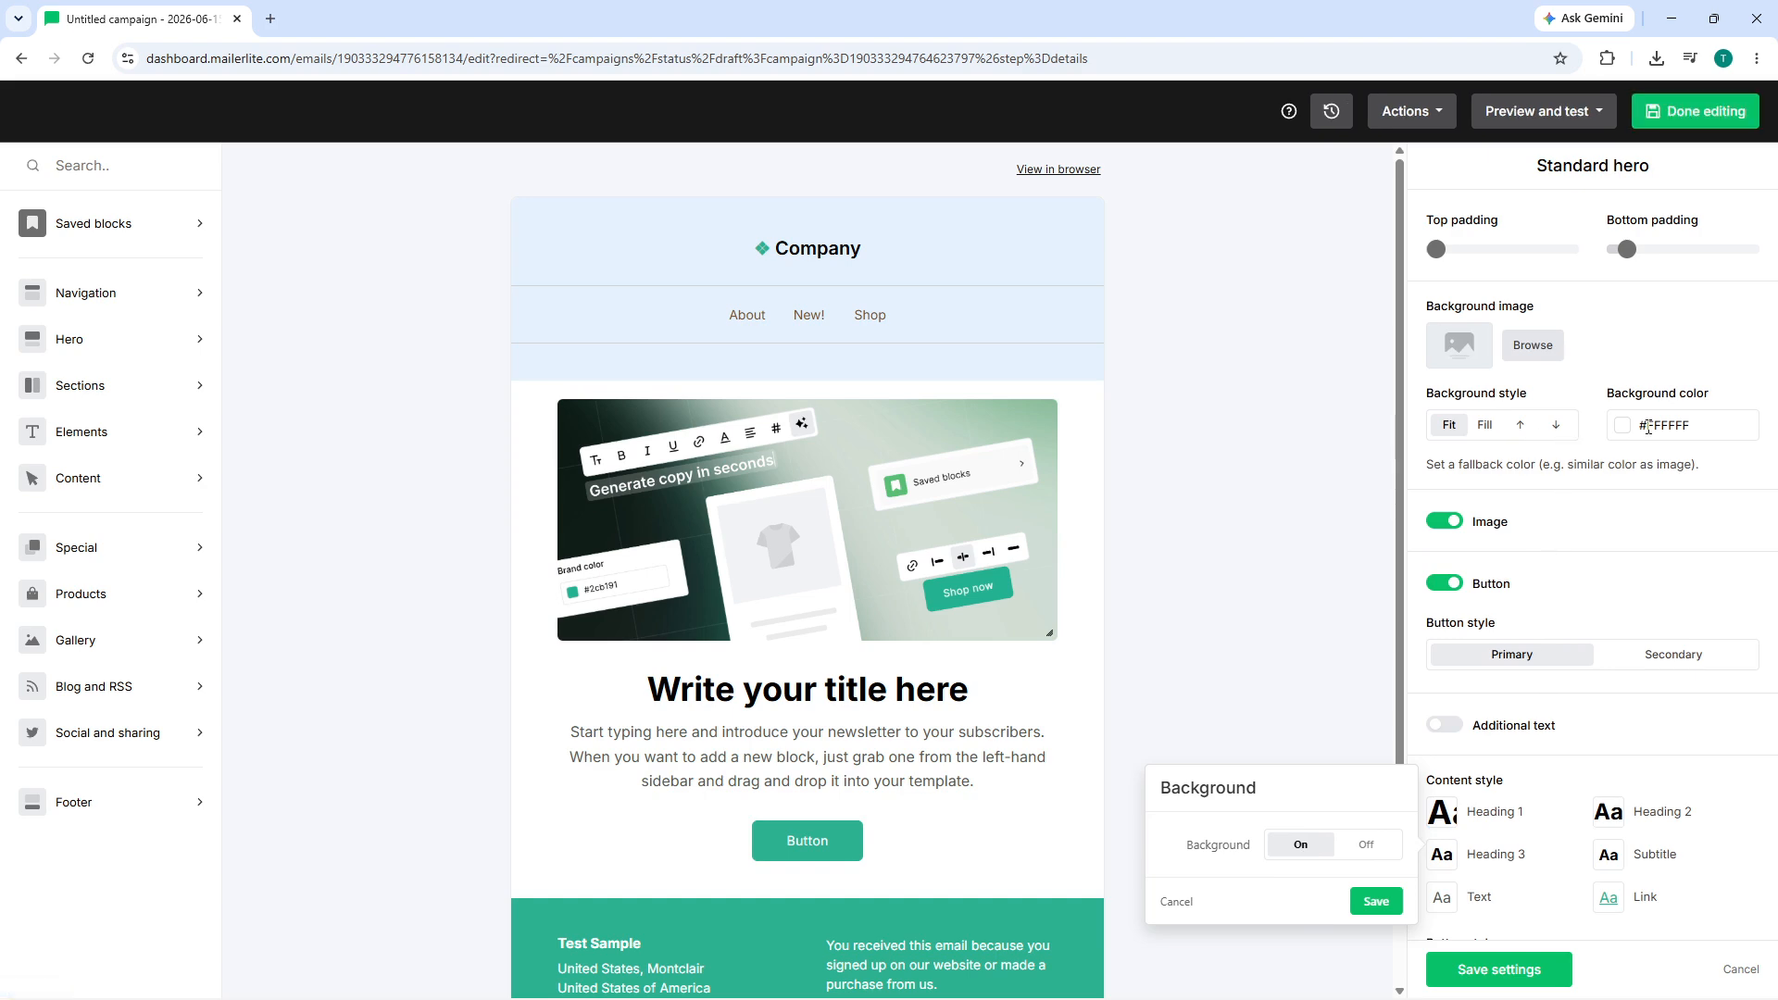
# Step: Compare background colors such as #bfdeff, #80bdff and #EAECED for the hero block, and set it to pale blue (#e6f2ff)
pyautogui.click(1625, 430)
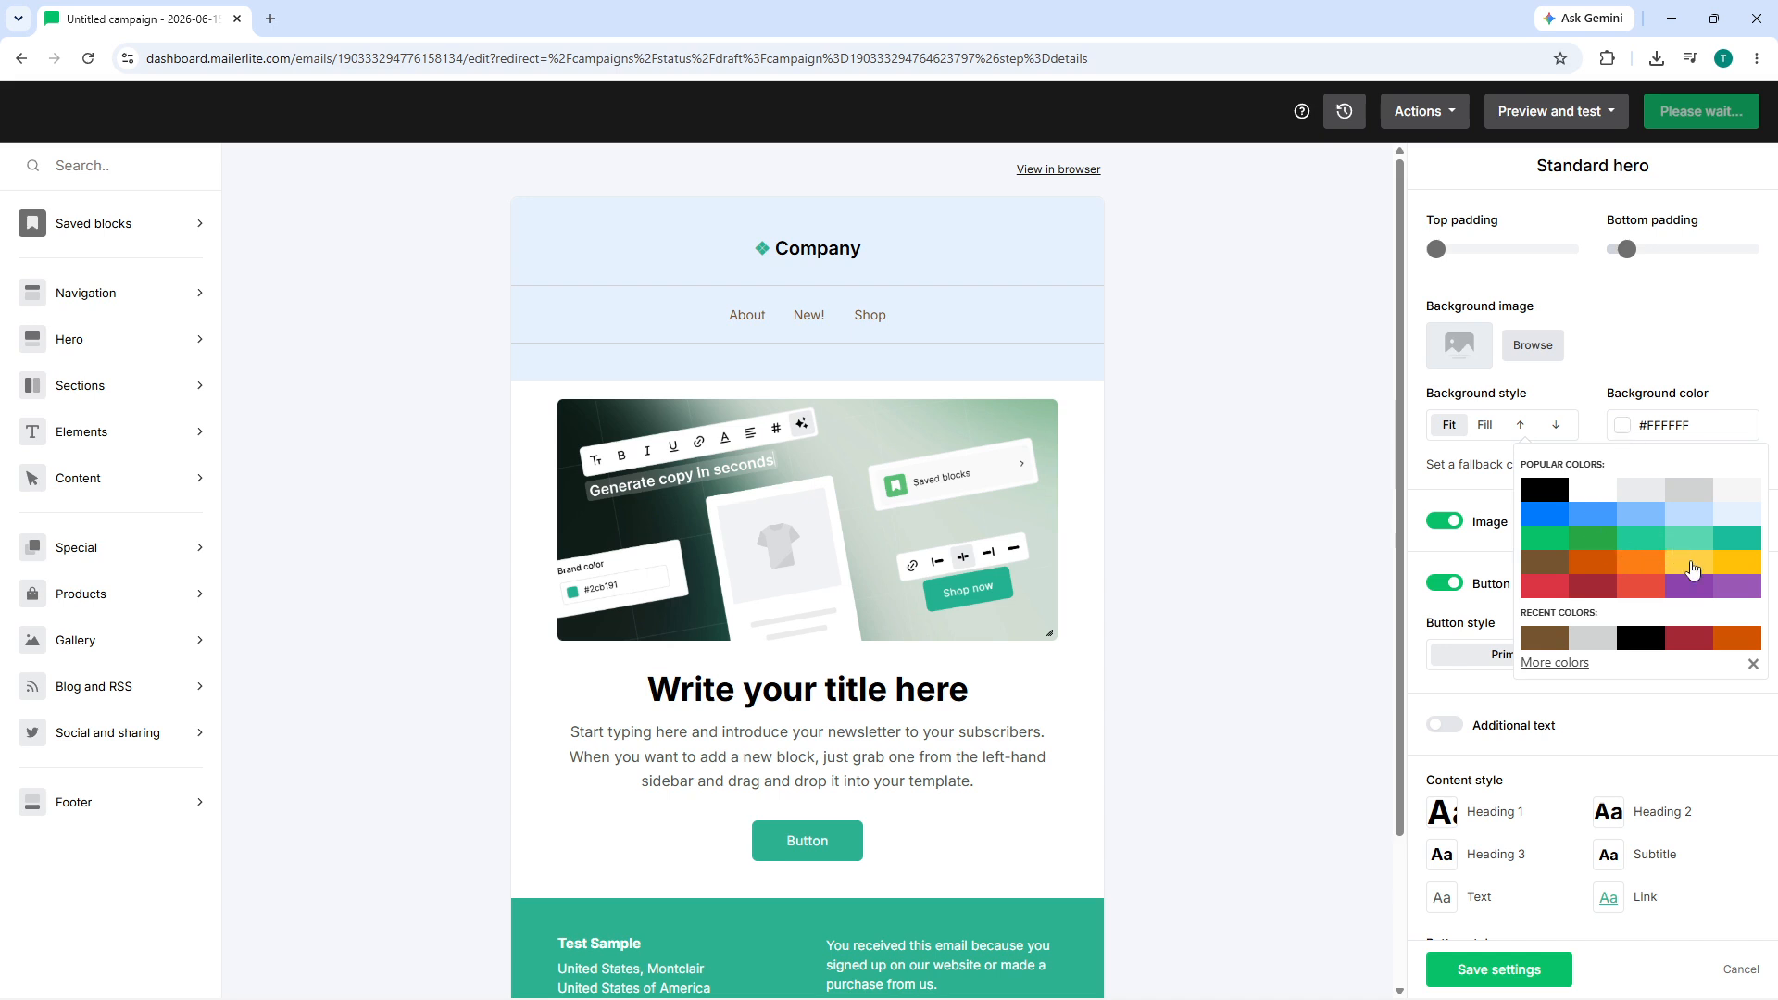
pyautogui.click(1692, 517)
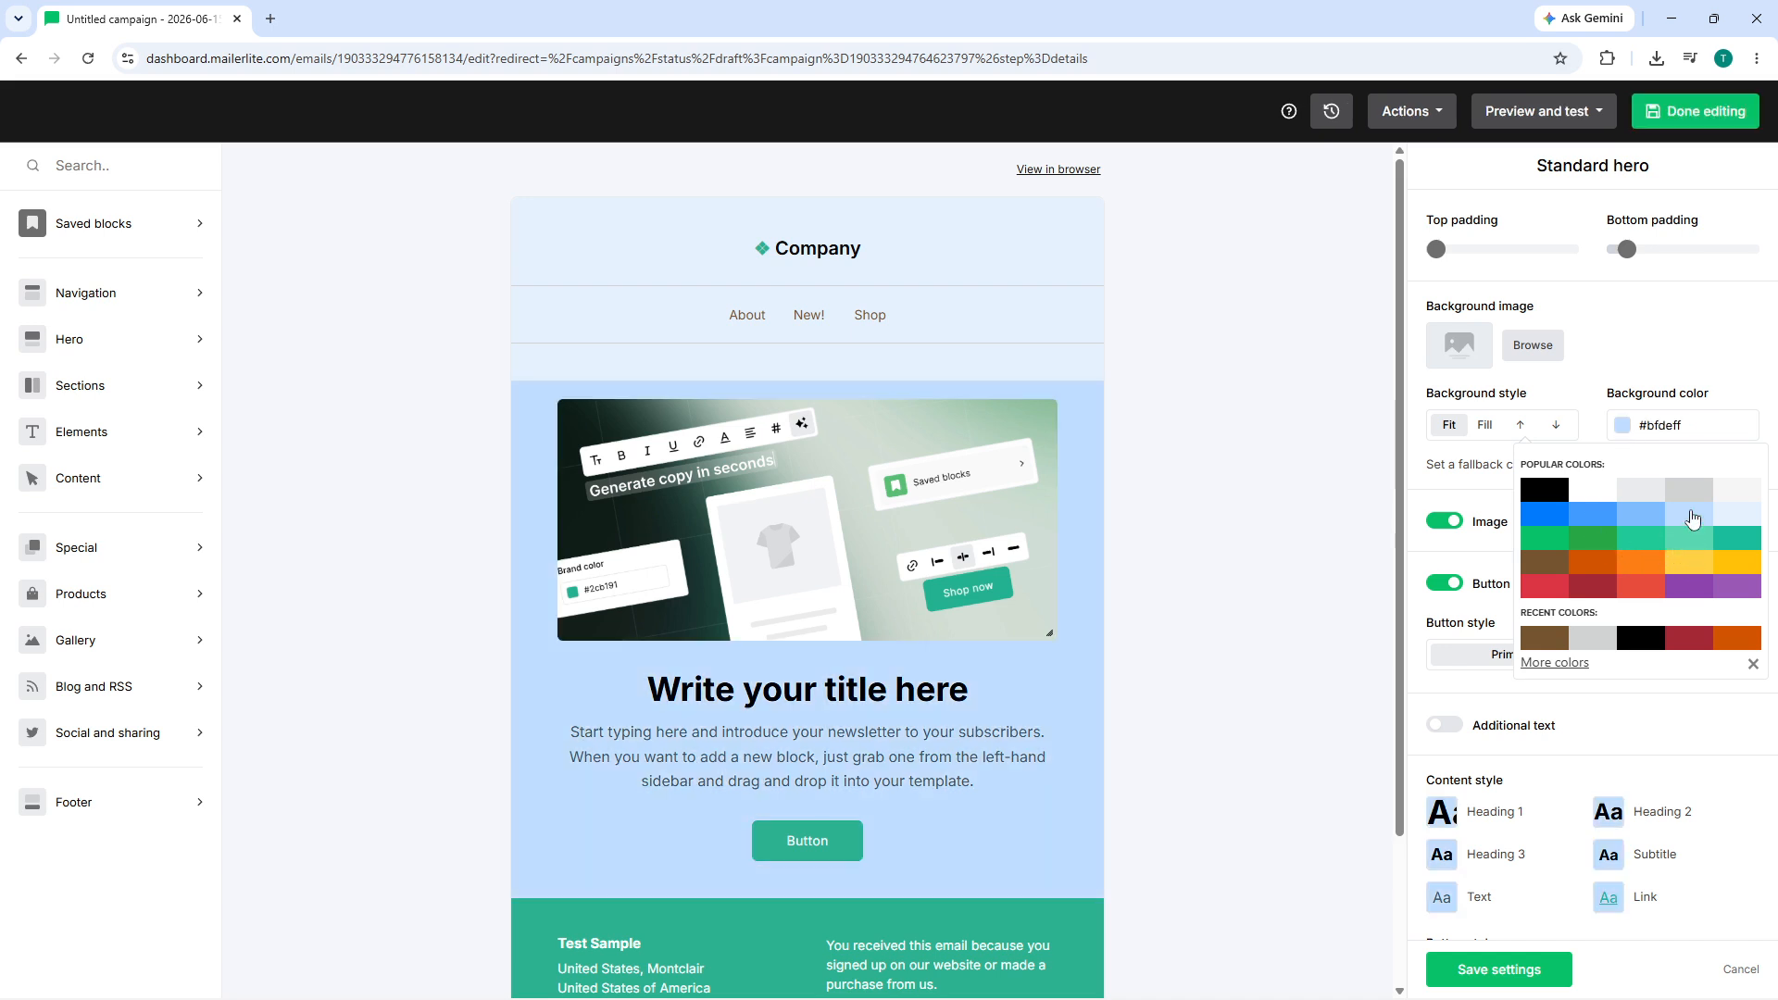
pyautogui.click(1733, 502)
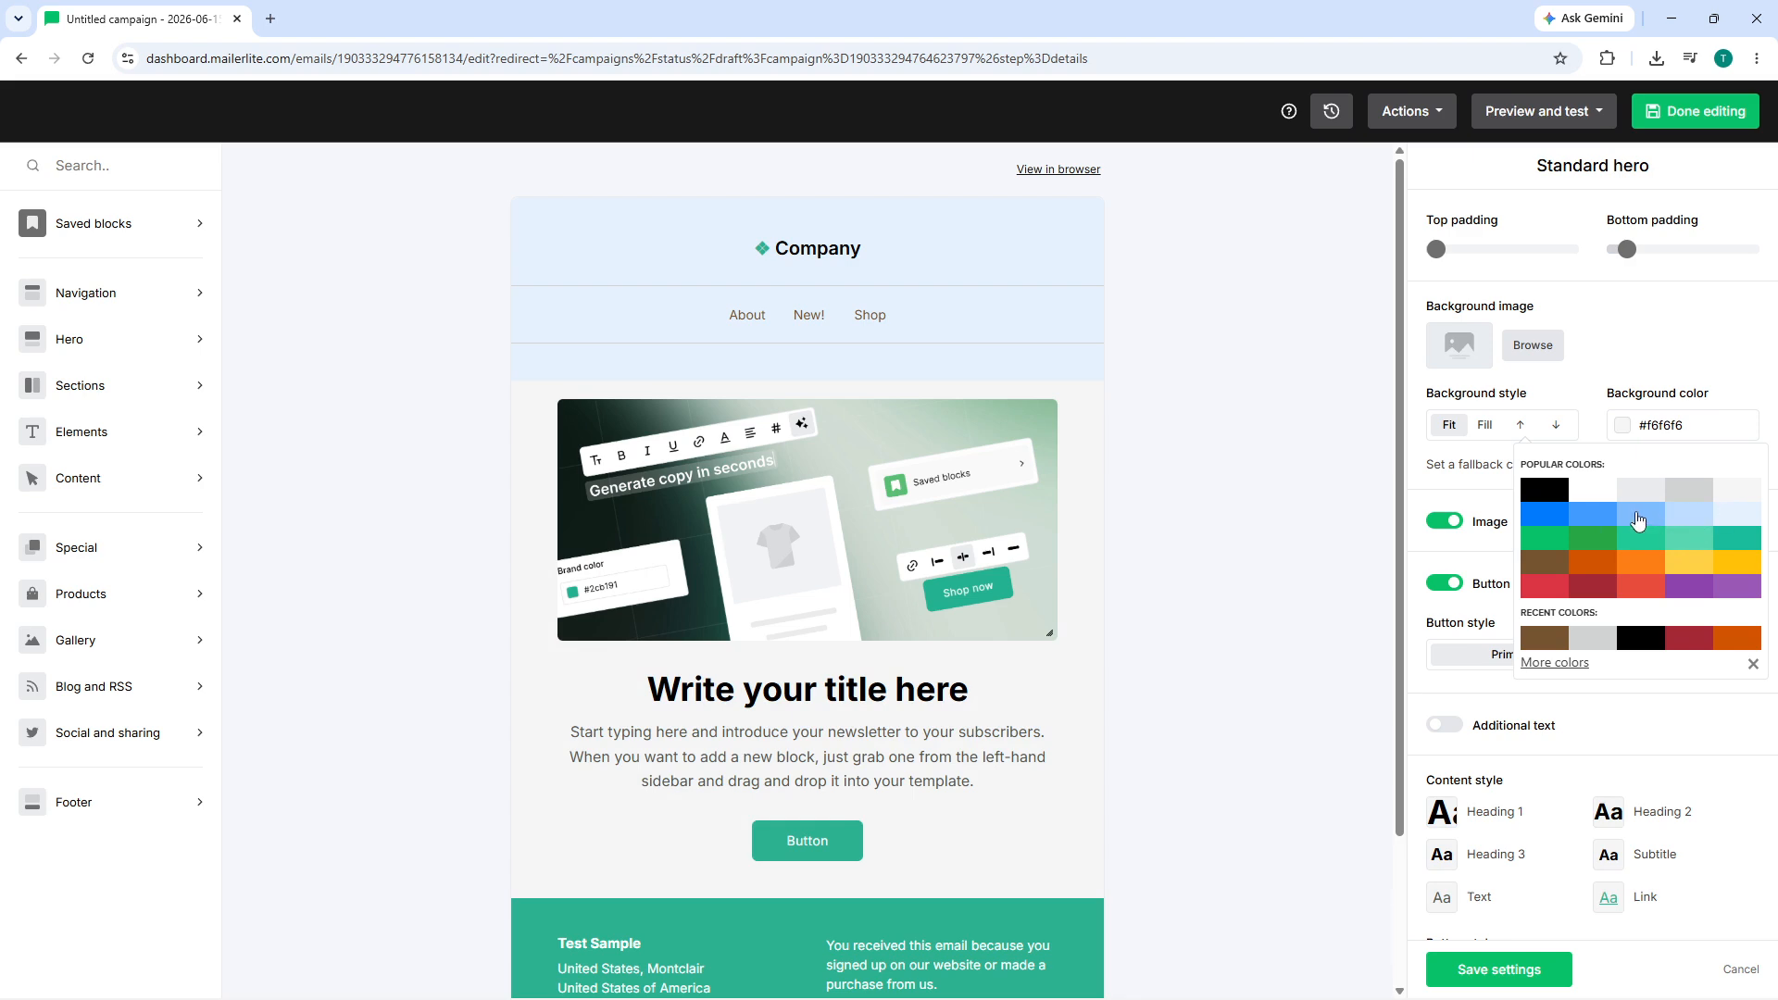
pyautogui.click(1637, 519)
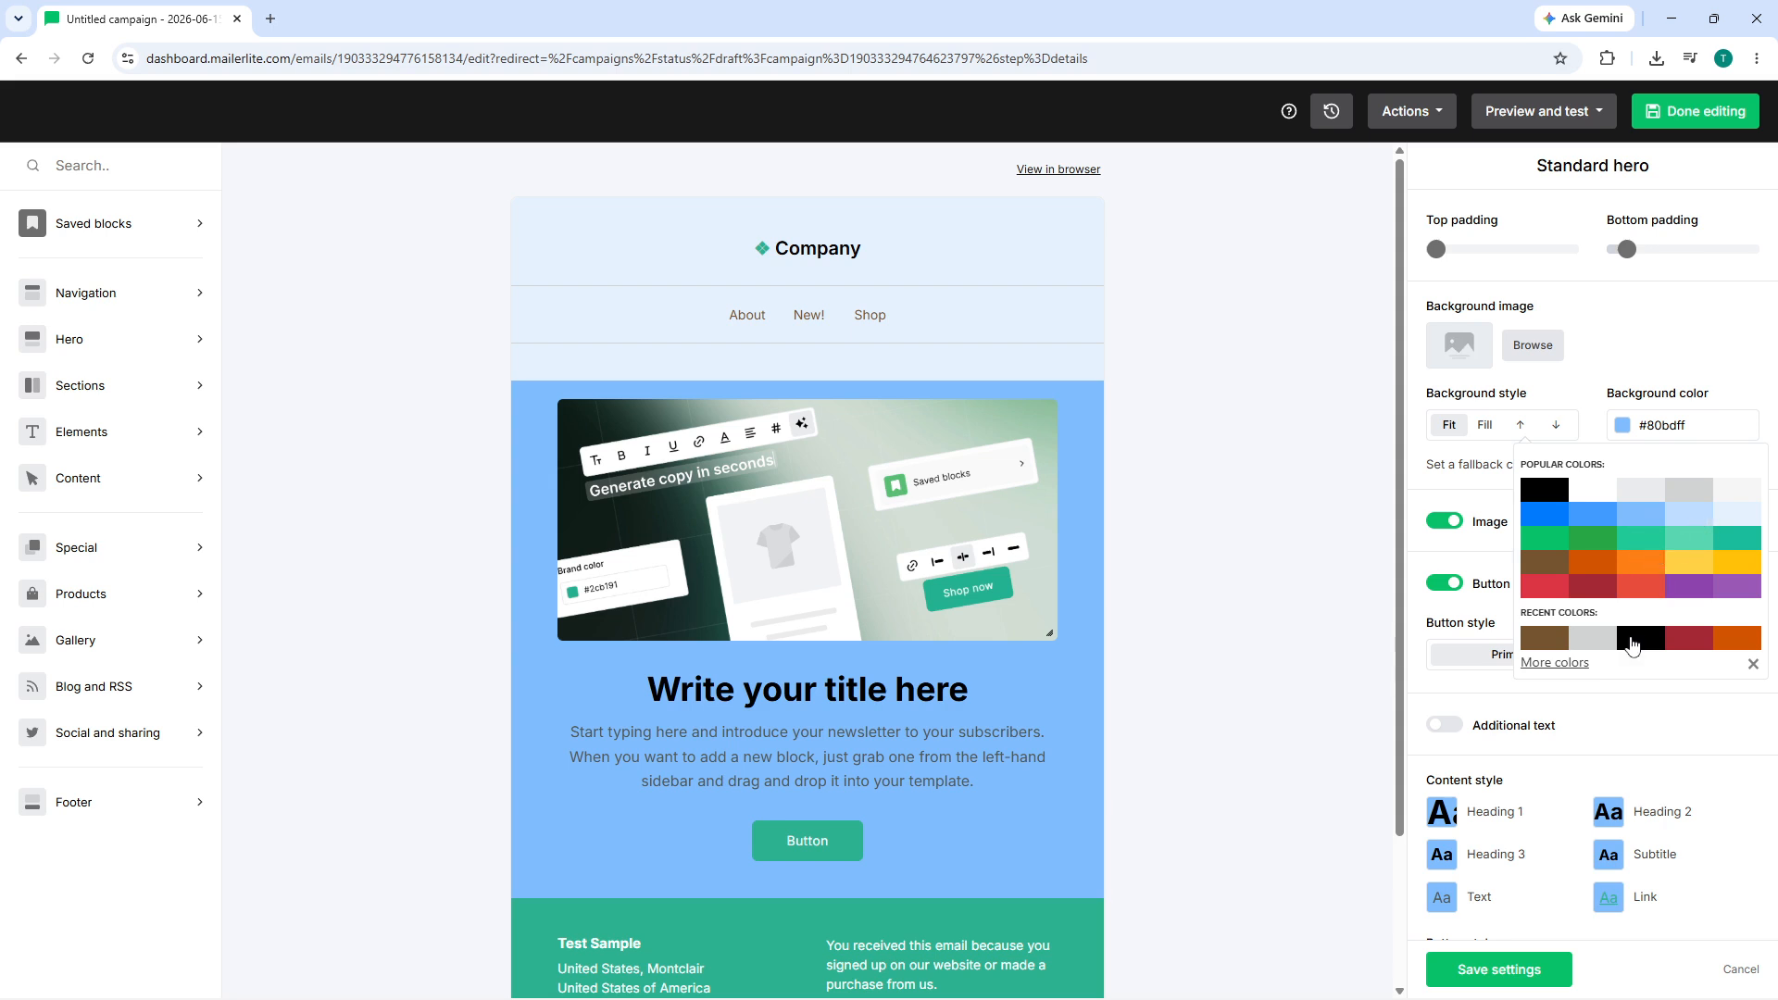
pyautogui.click(1602, 639)
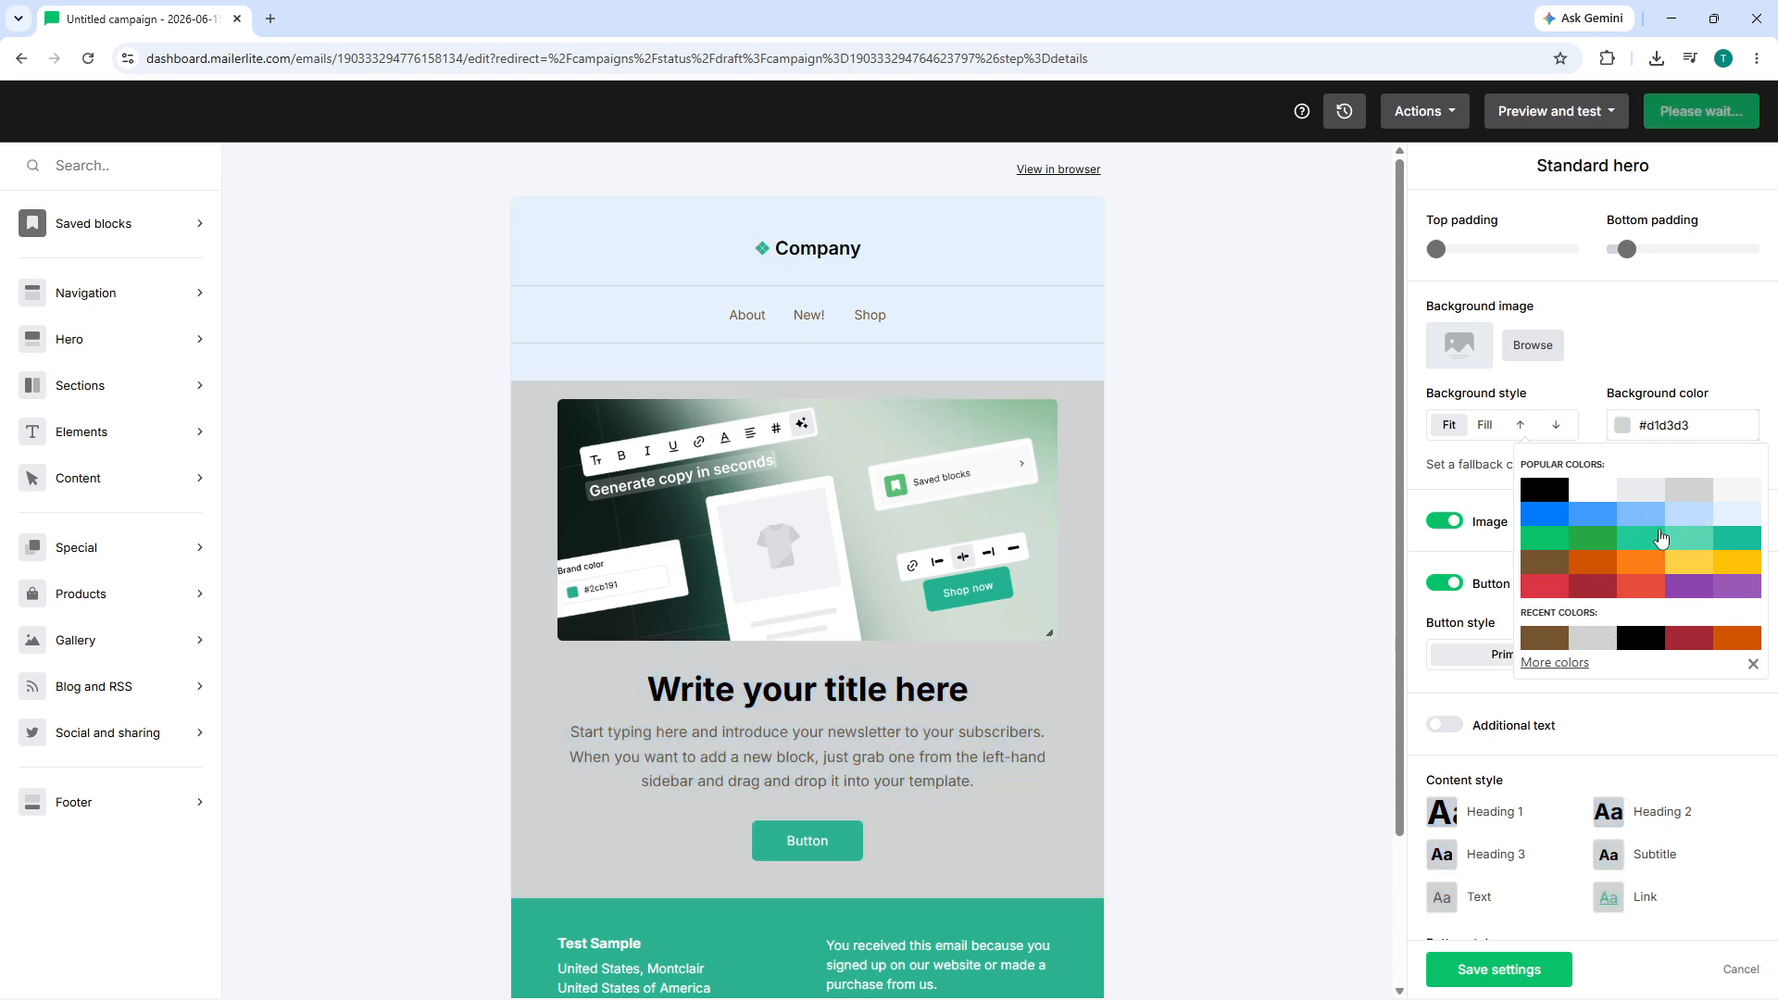
pyautogui.click(1656, 537)
pyautogui.click(1667, 512)
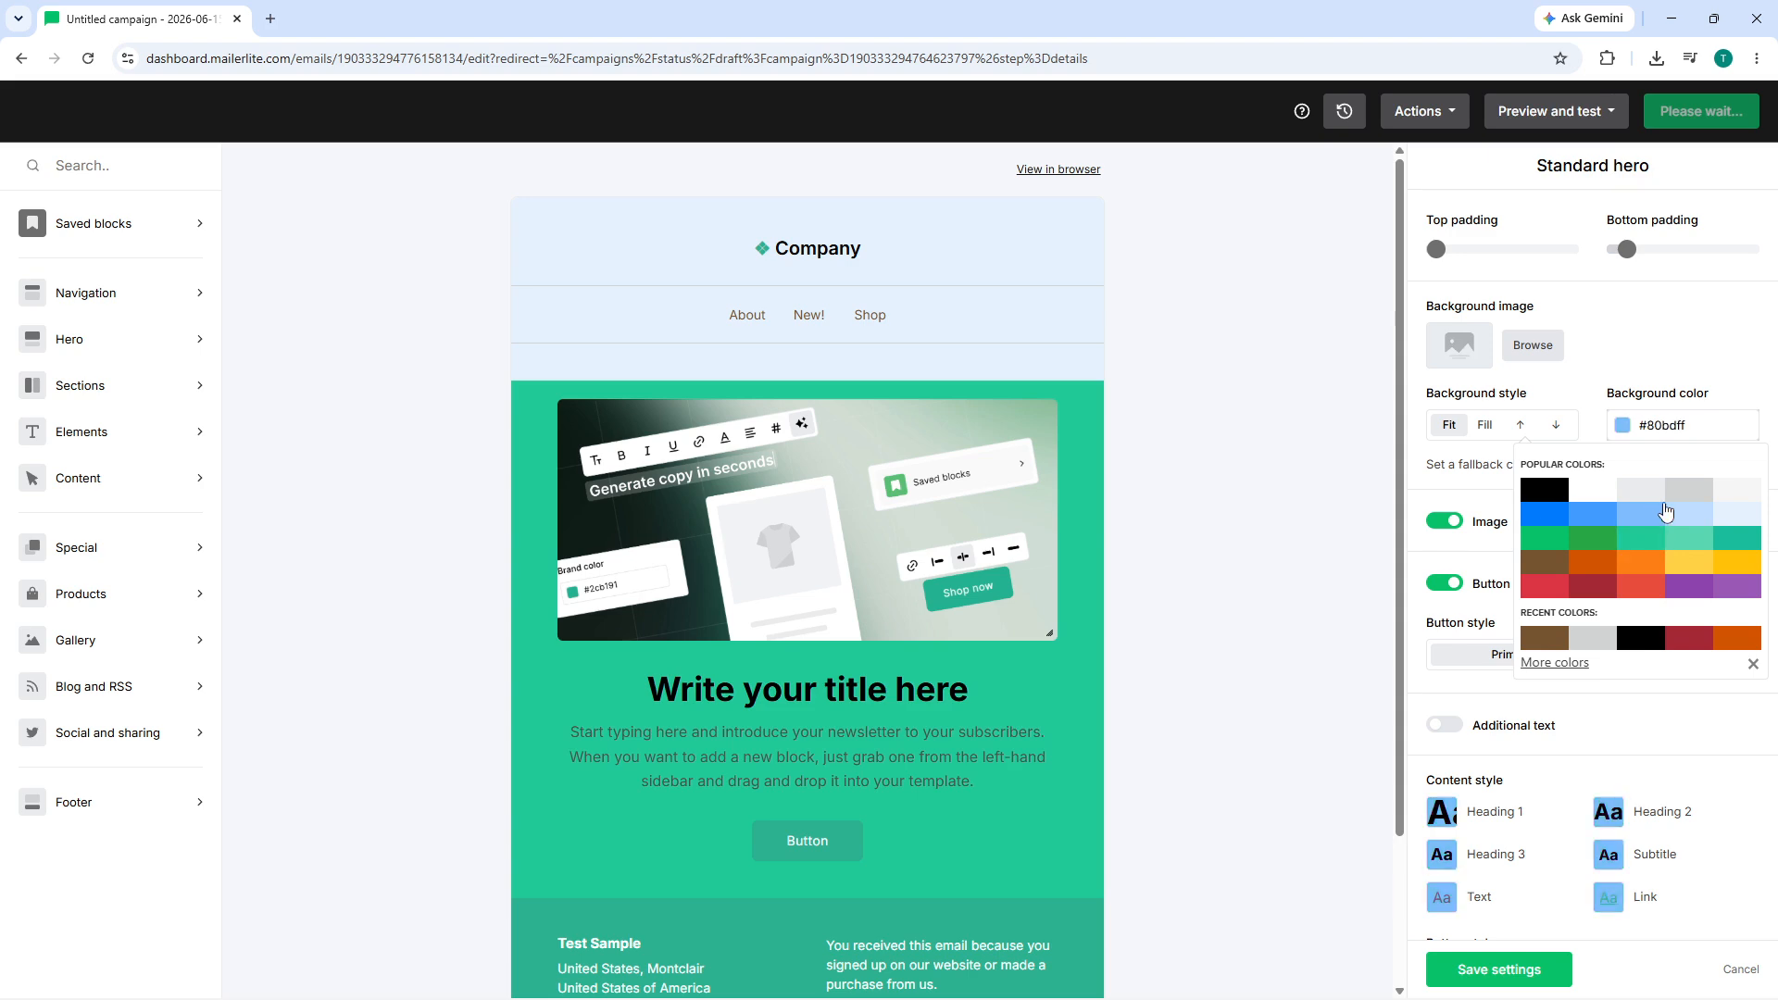
pyautogui.click(1688, 491)
pyautogui.click(1640, 499)
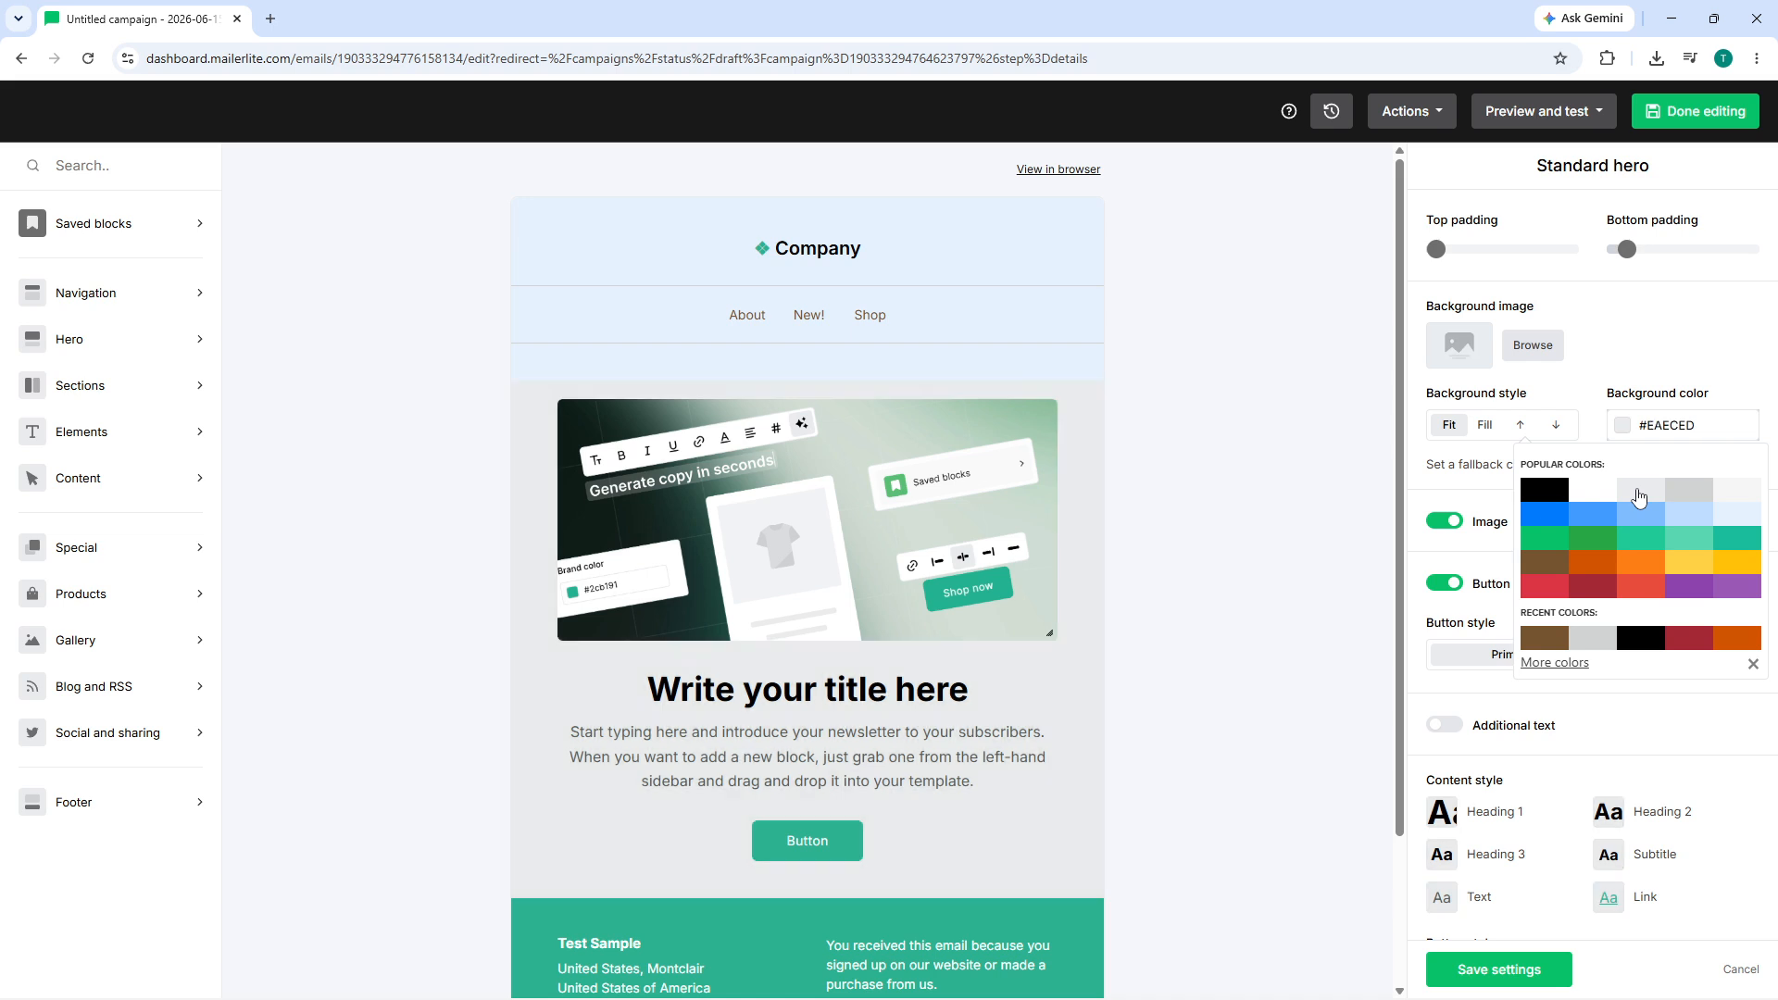
pyautogui.click(1727, 509)
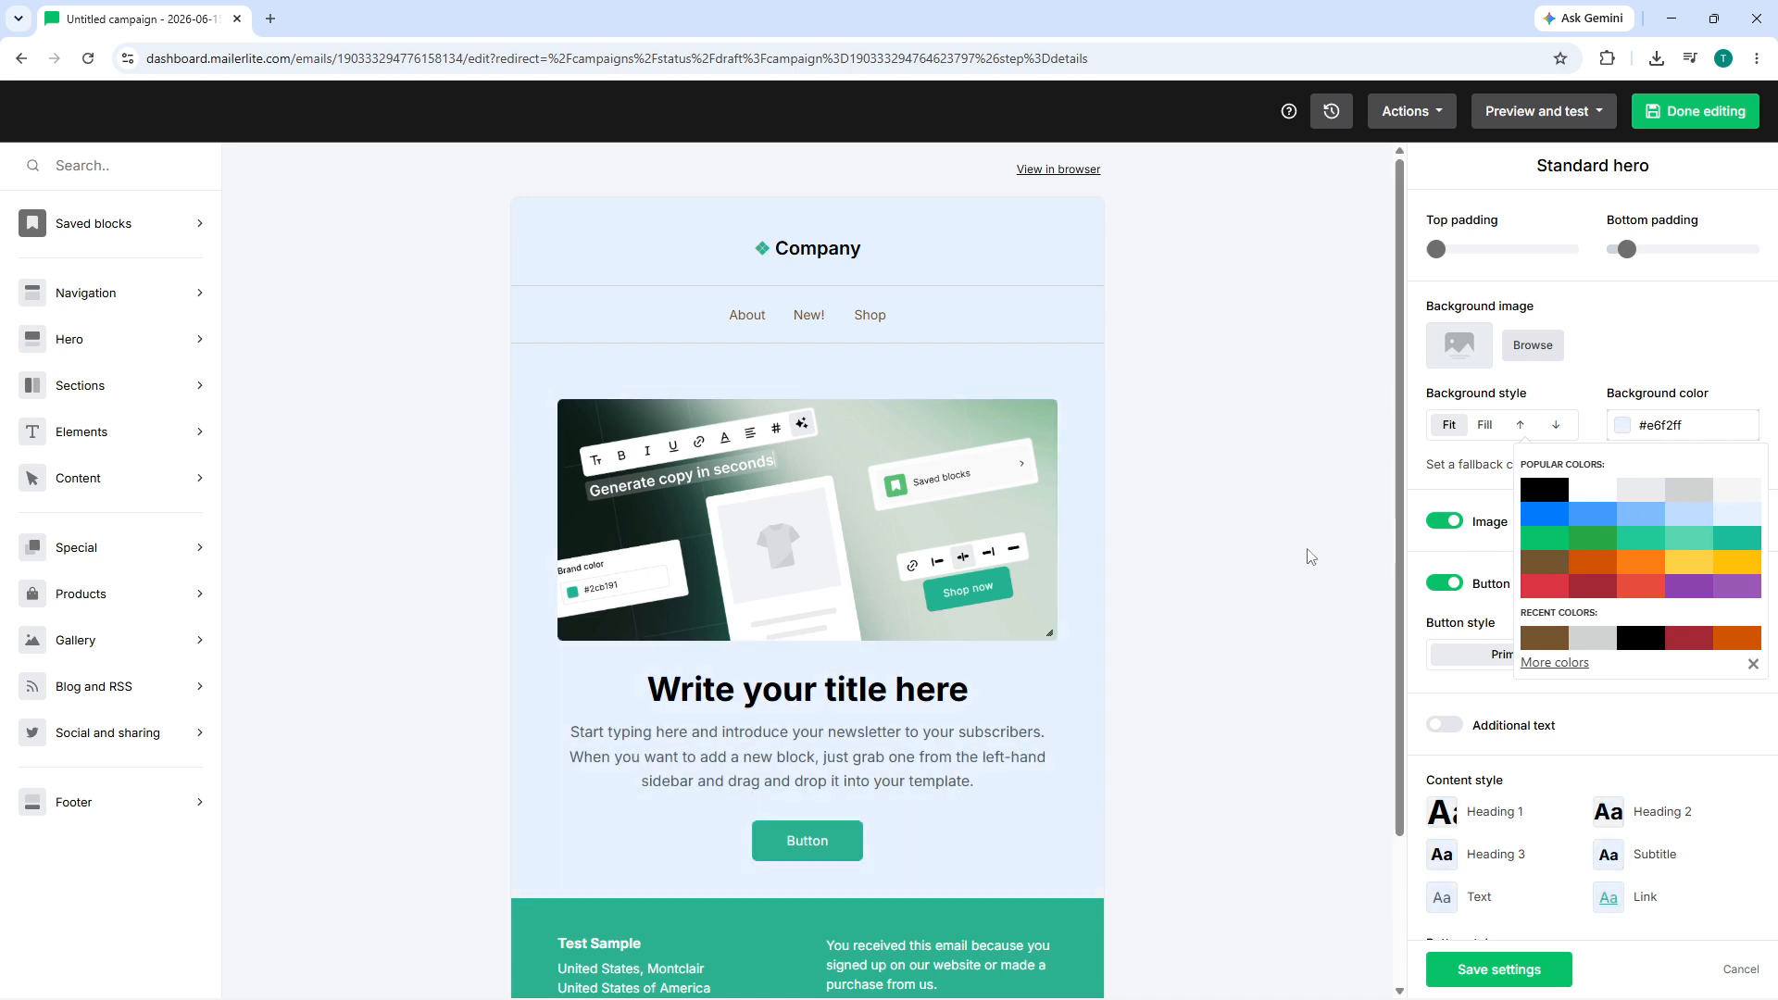
# Step: Close the hero block's settings and look over the email from header to footer
pyautogui.click(1236, 560)
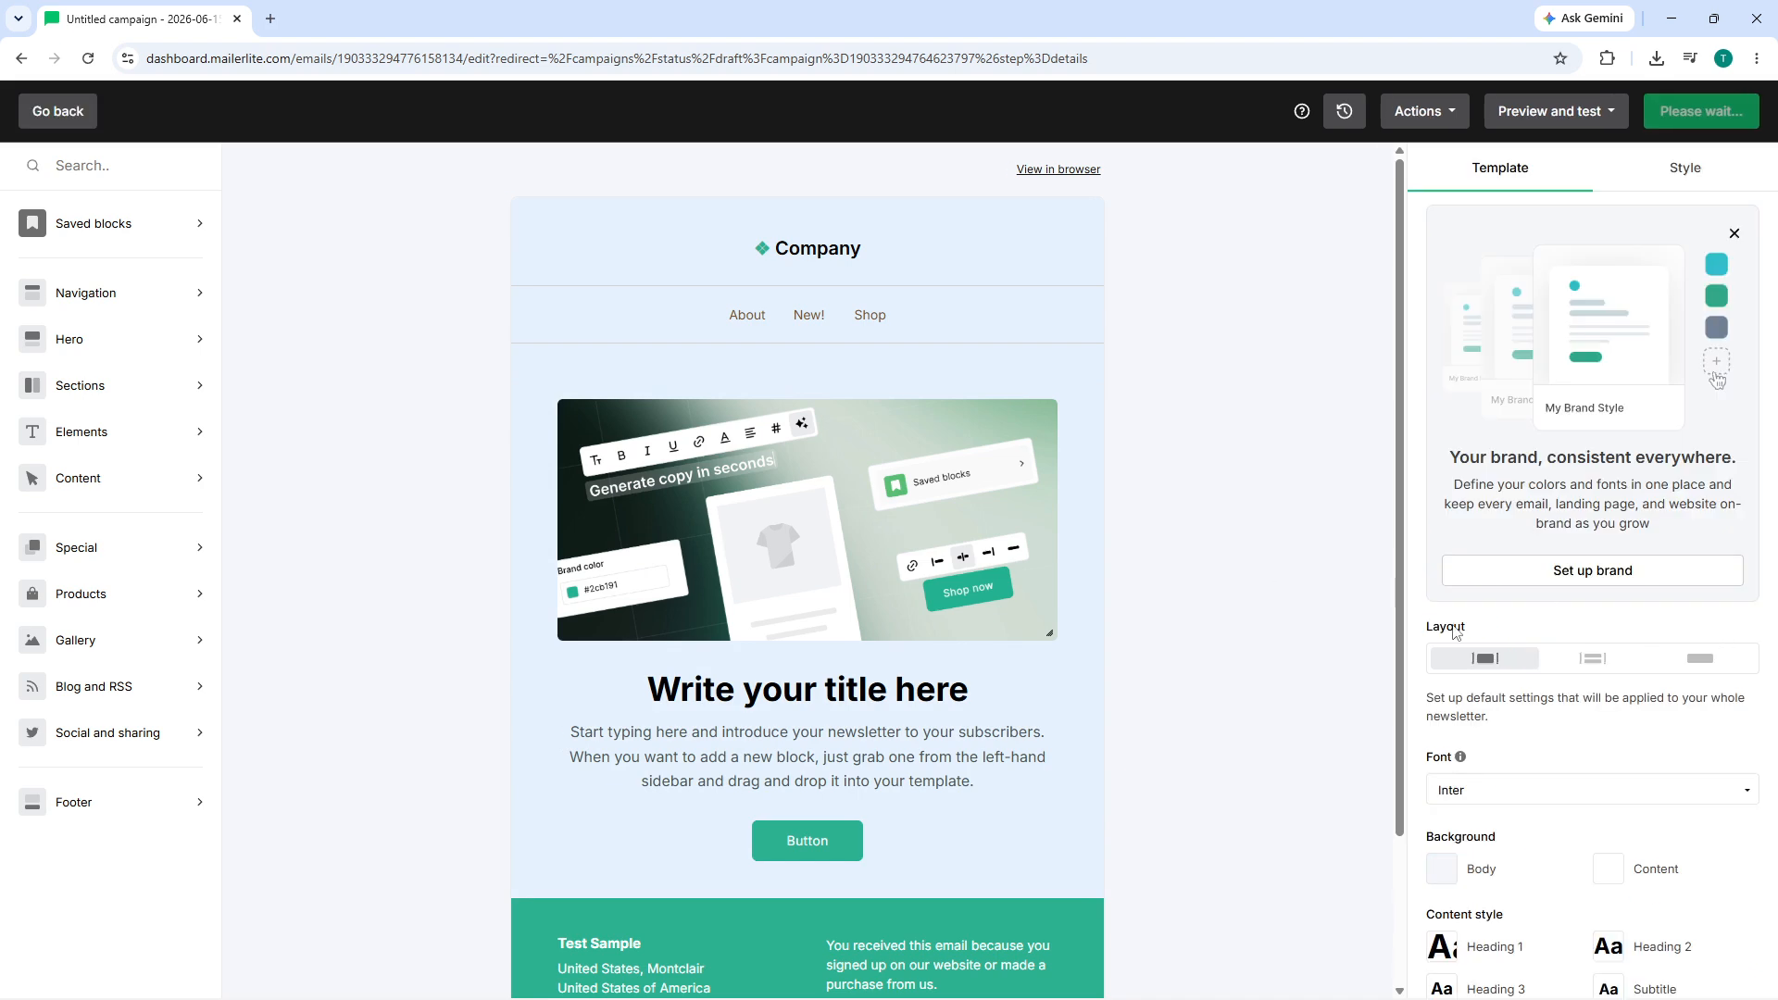
pyautogui.scroll(-3, 1456, 632)
pyautogui.scroll(-2, 1163, 651)
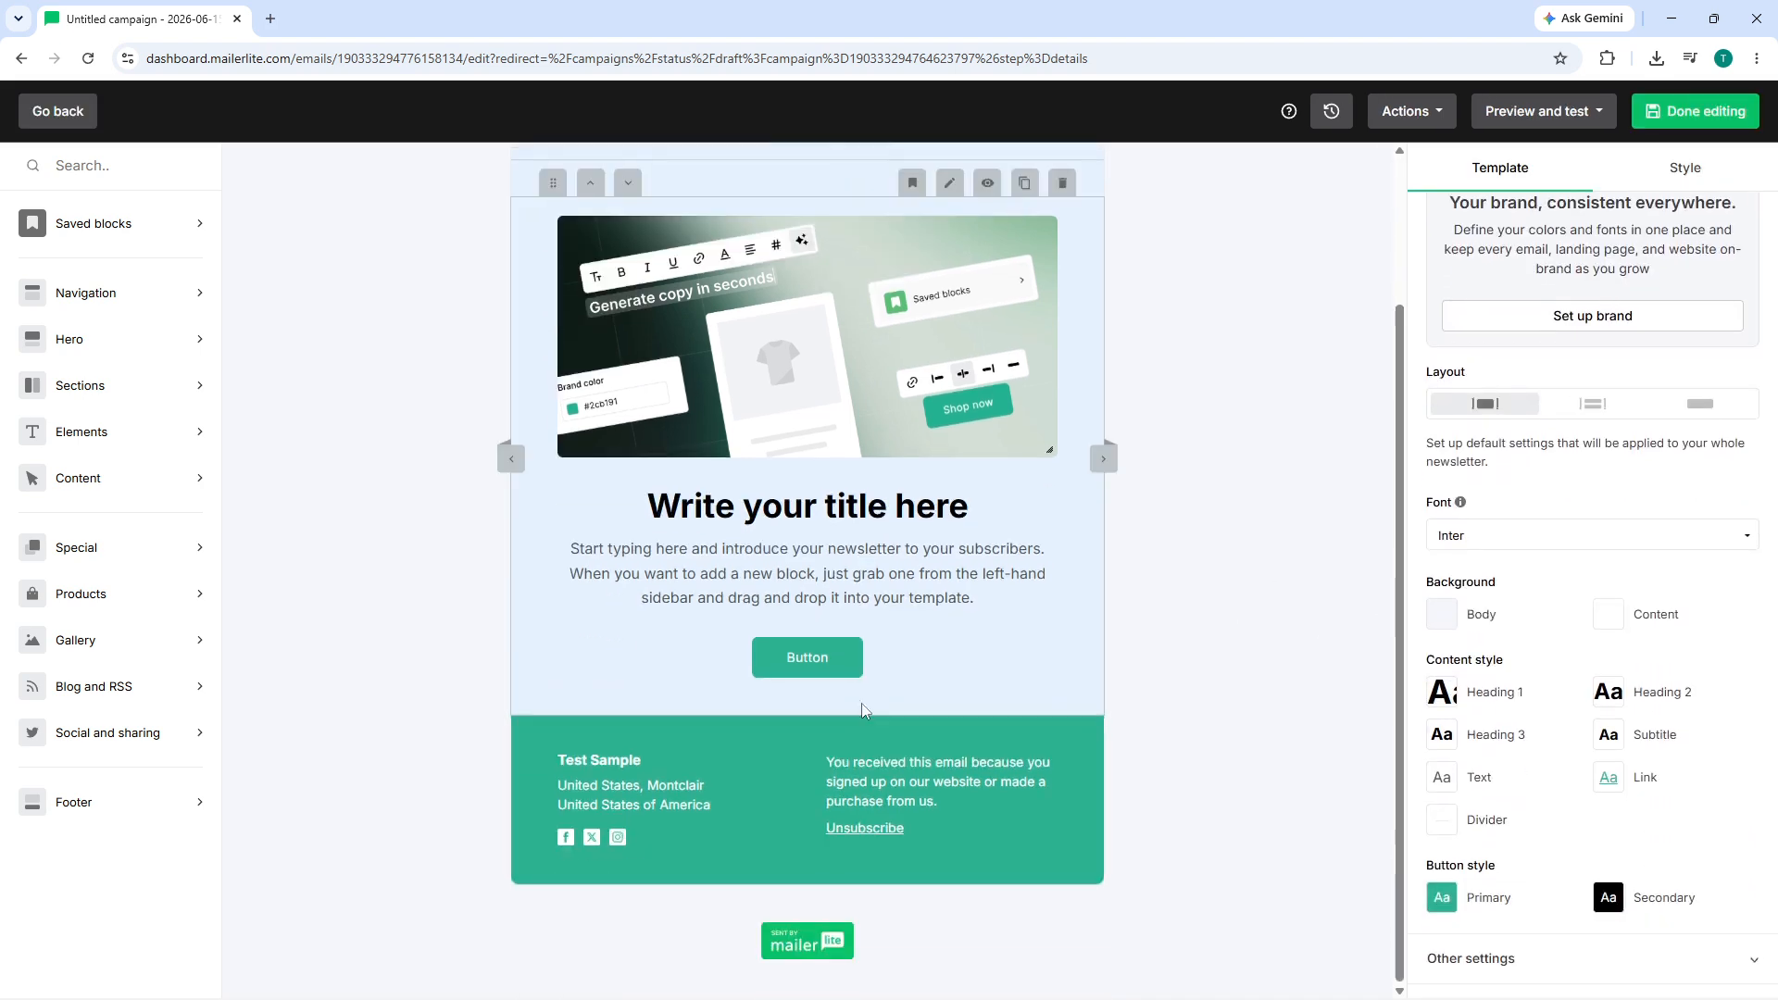
pyautogui.scroll(2, 870, 694)
pyautogui.scroll(-2, 908, 648)
# Step: Inspect the hero block's button and image, and open the Basic footer block's settings
pyautogui.click(812, 666)
pyautogui.click(812, 666)
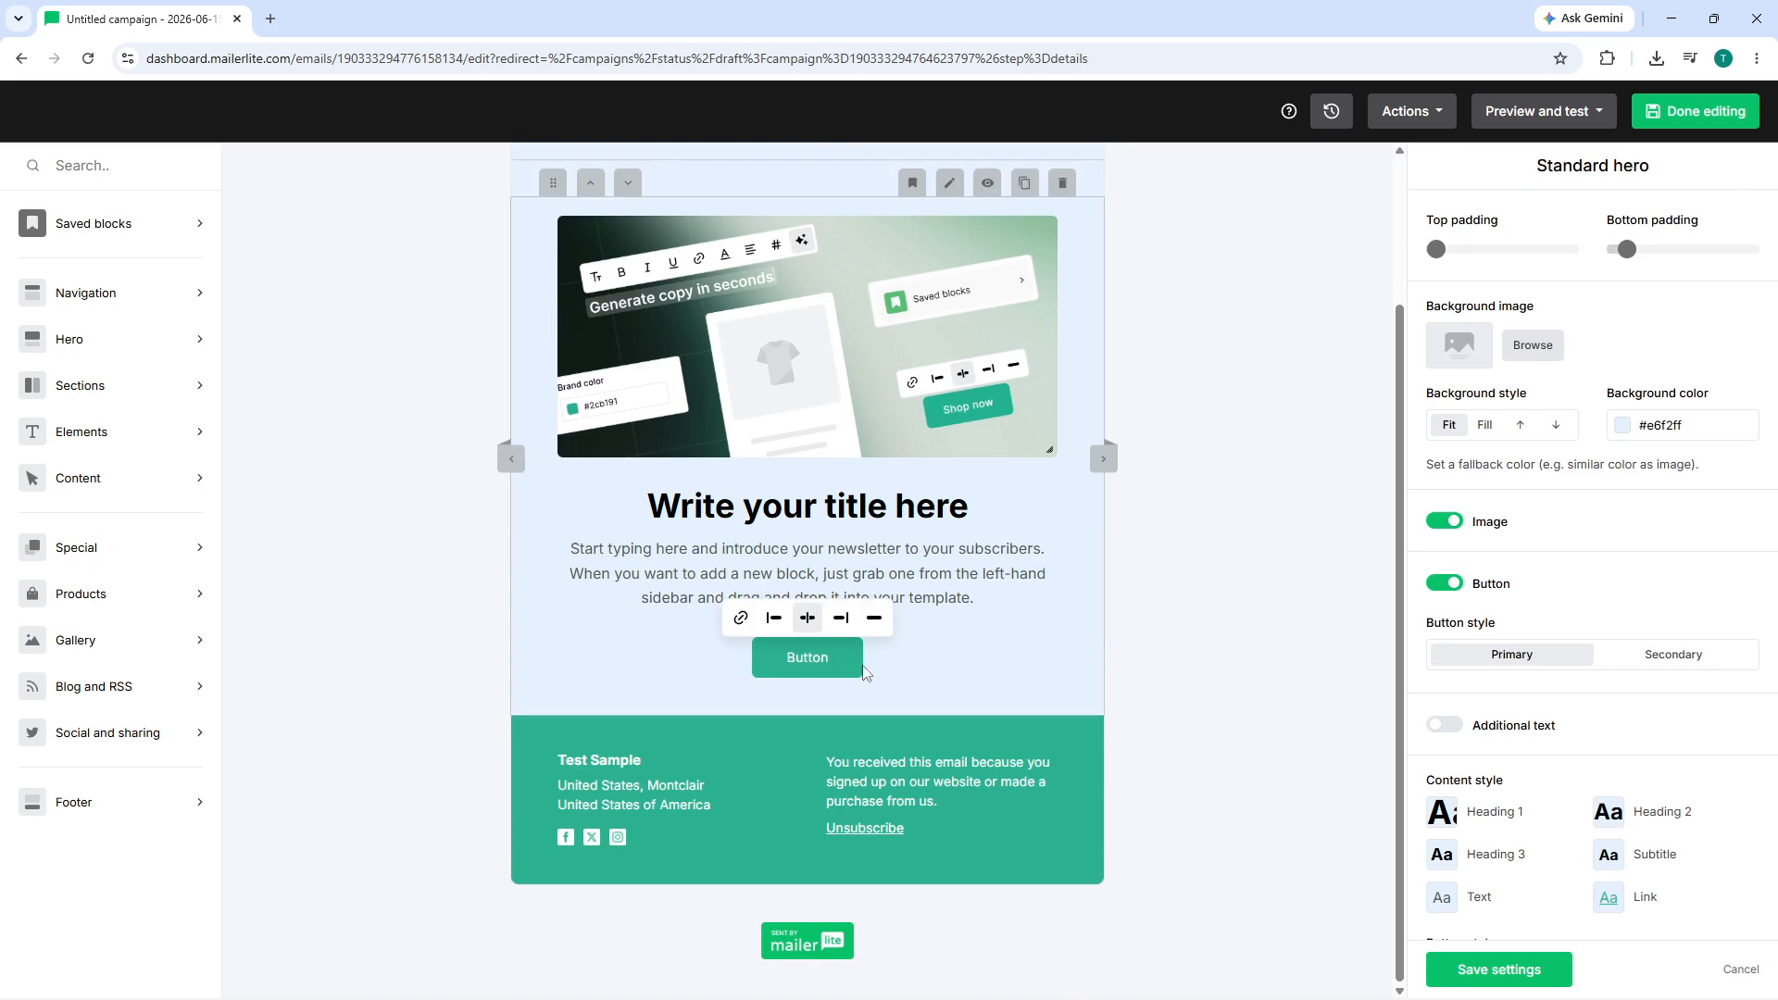
pyautogui.scroll(3, 1112, 639)
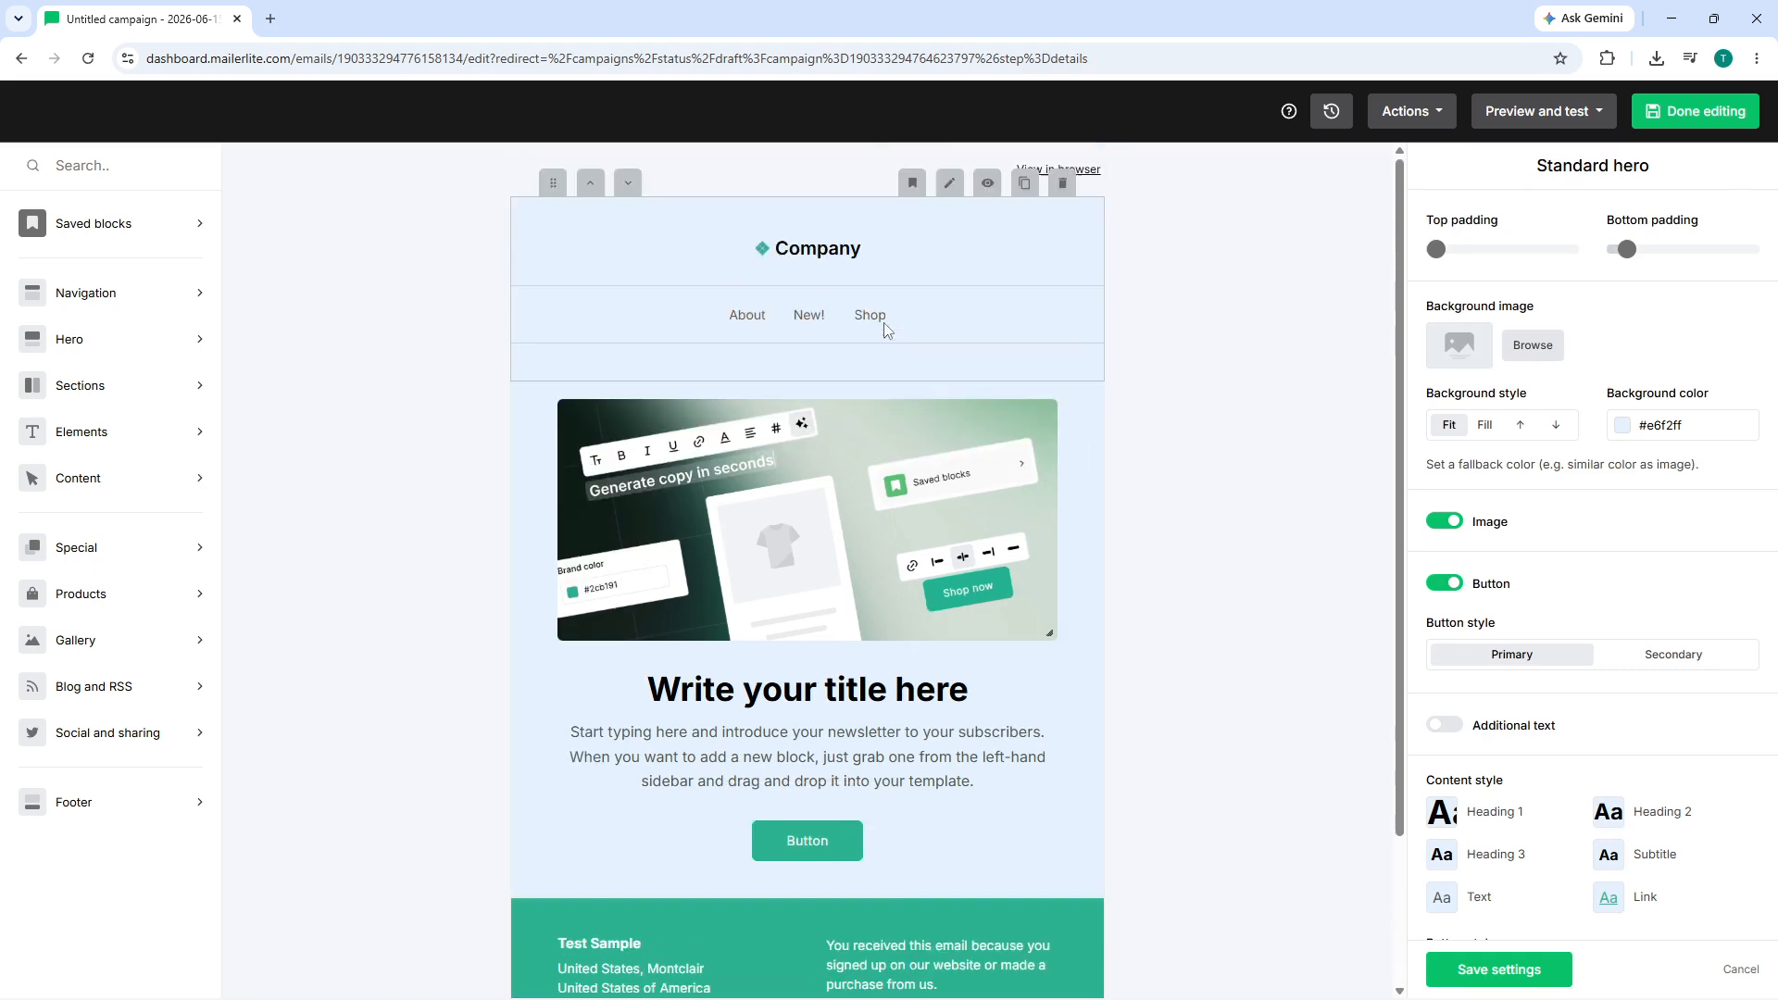
pyautogui.scroll(-2, 1011, 663)
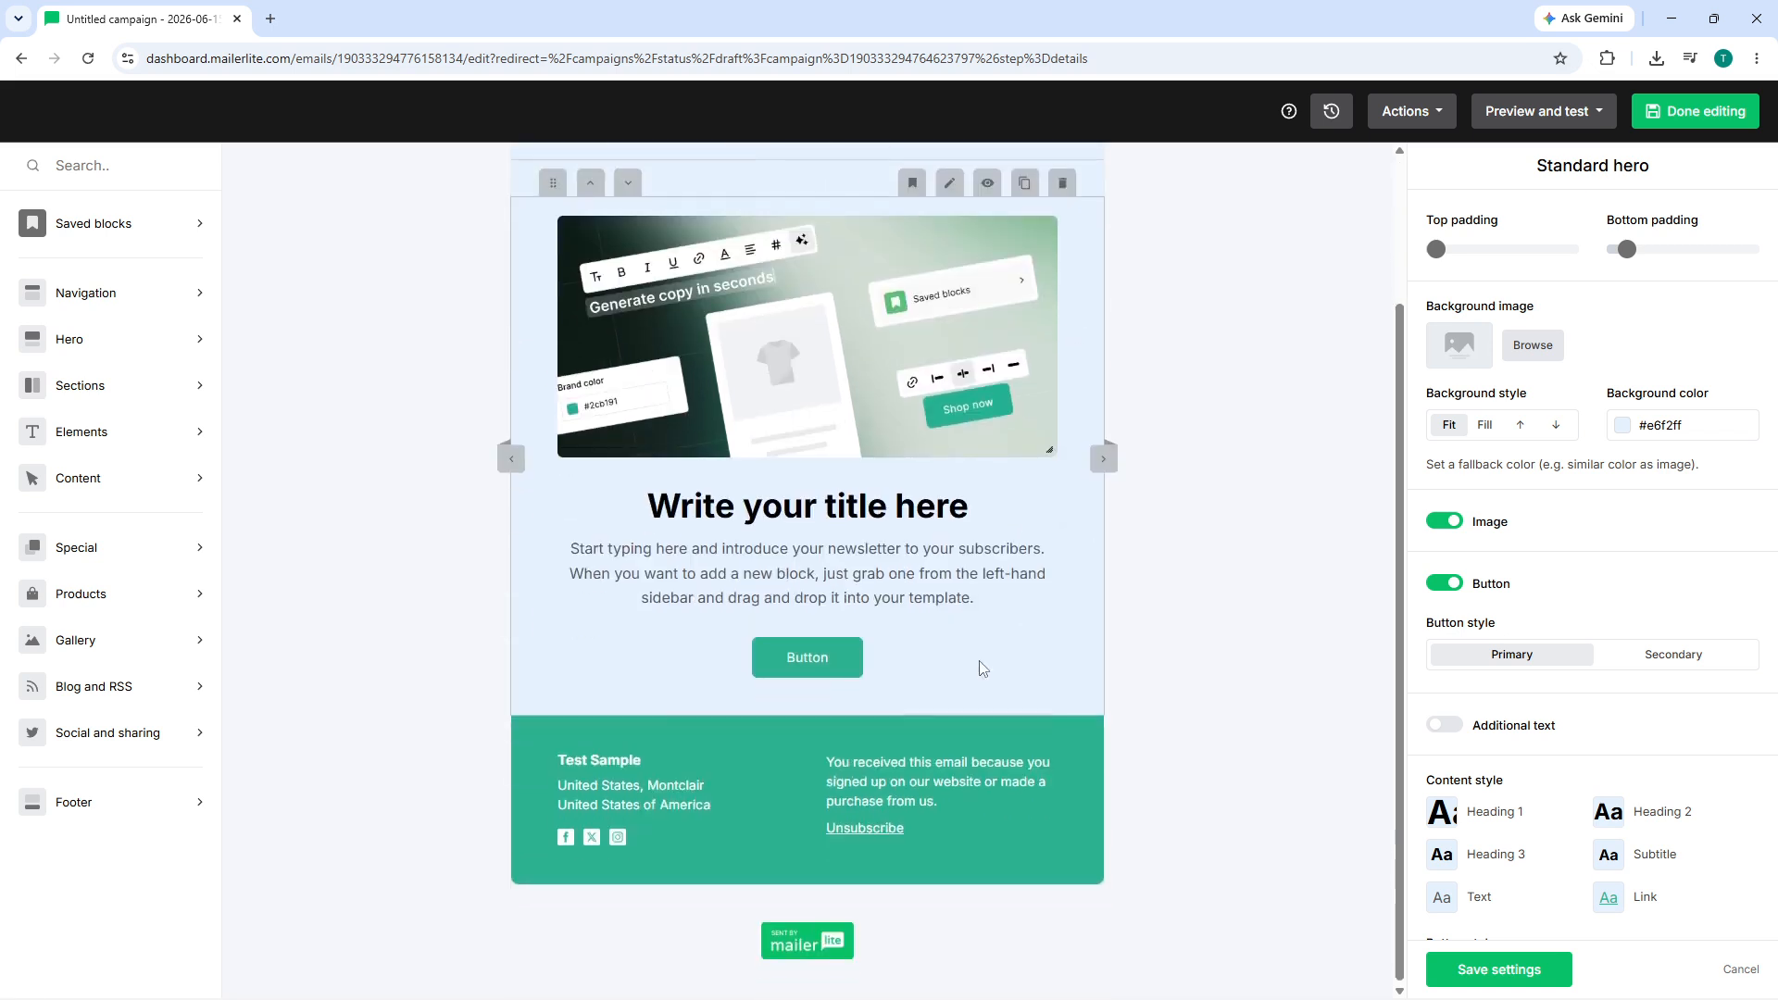
pyautogui.click(794, 265)
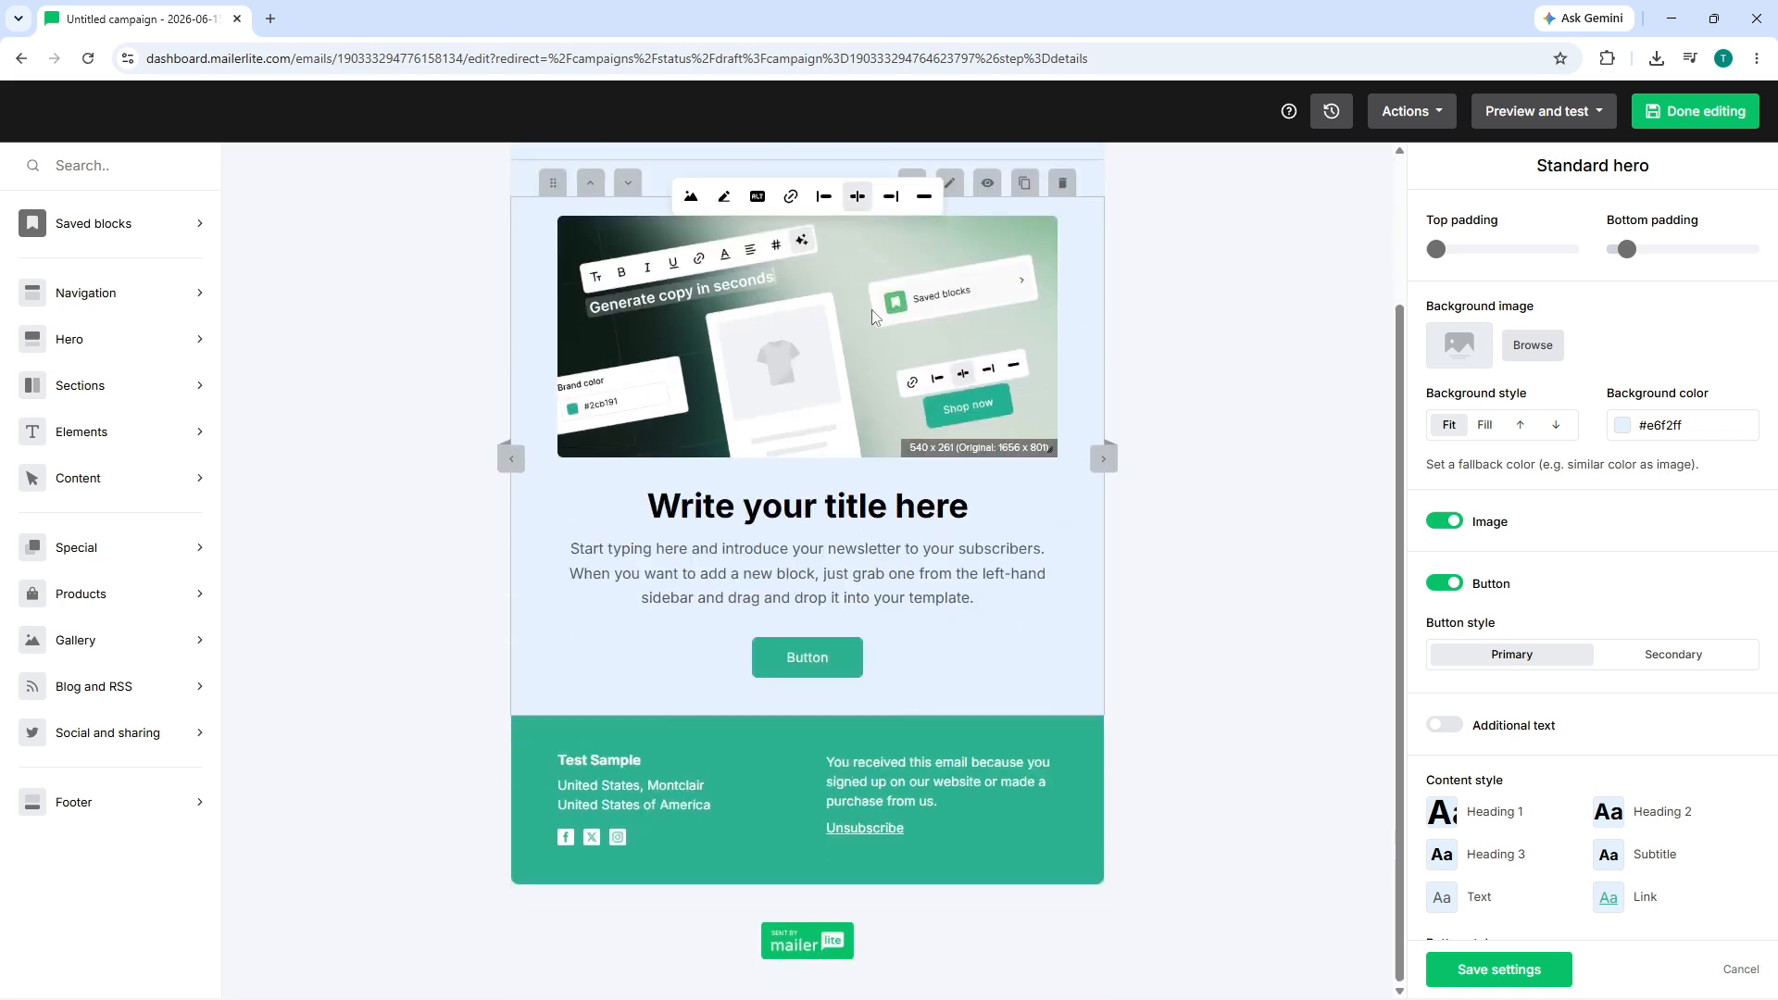
pyautogui.click(1223, 334)
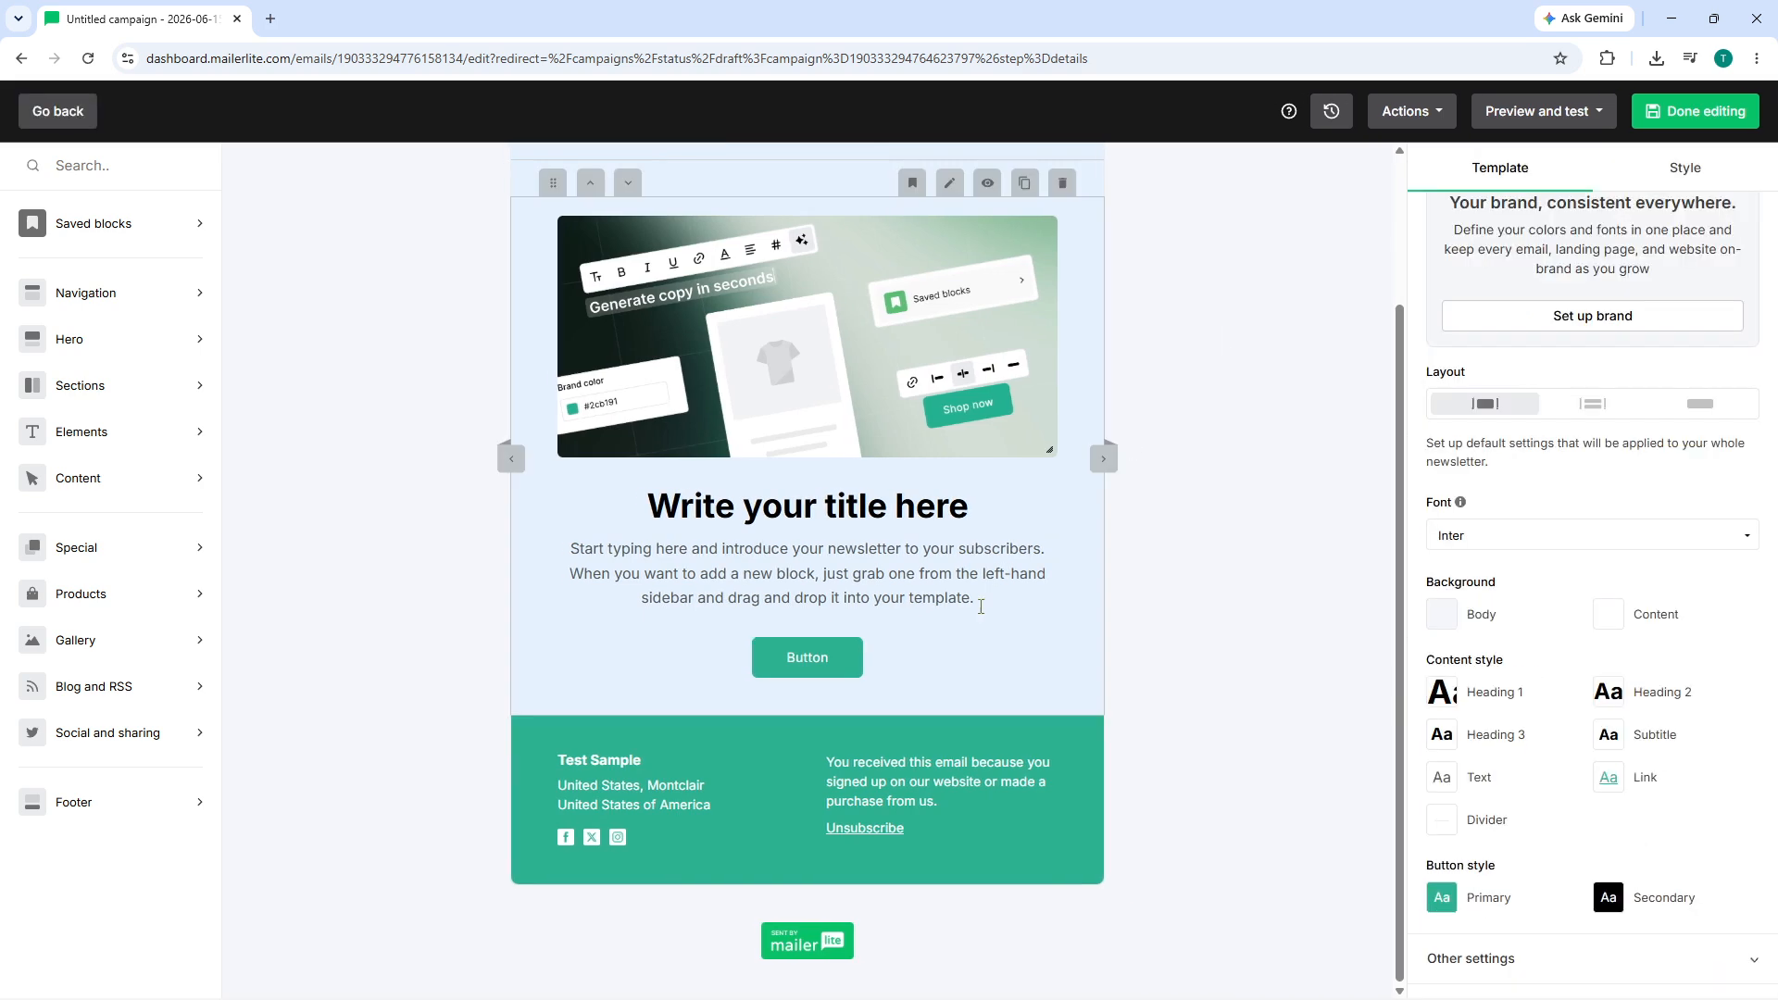
pyautogui.click(522, 796)
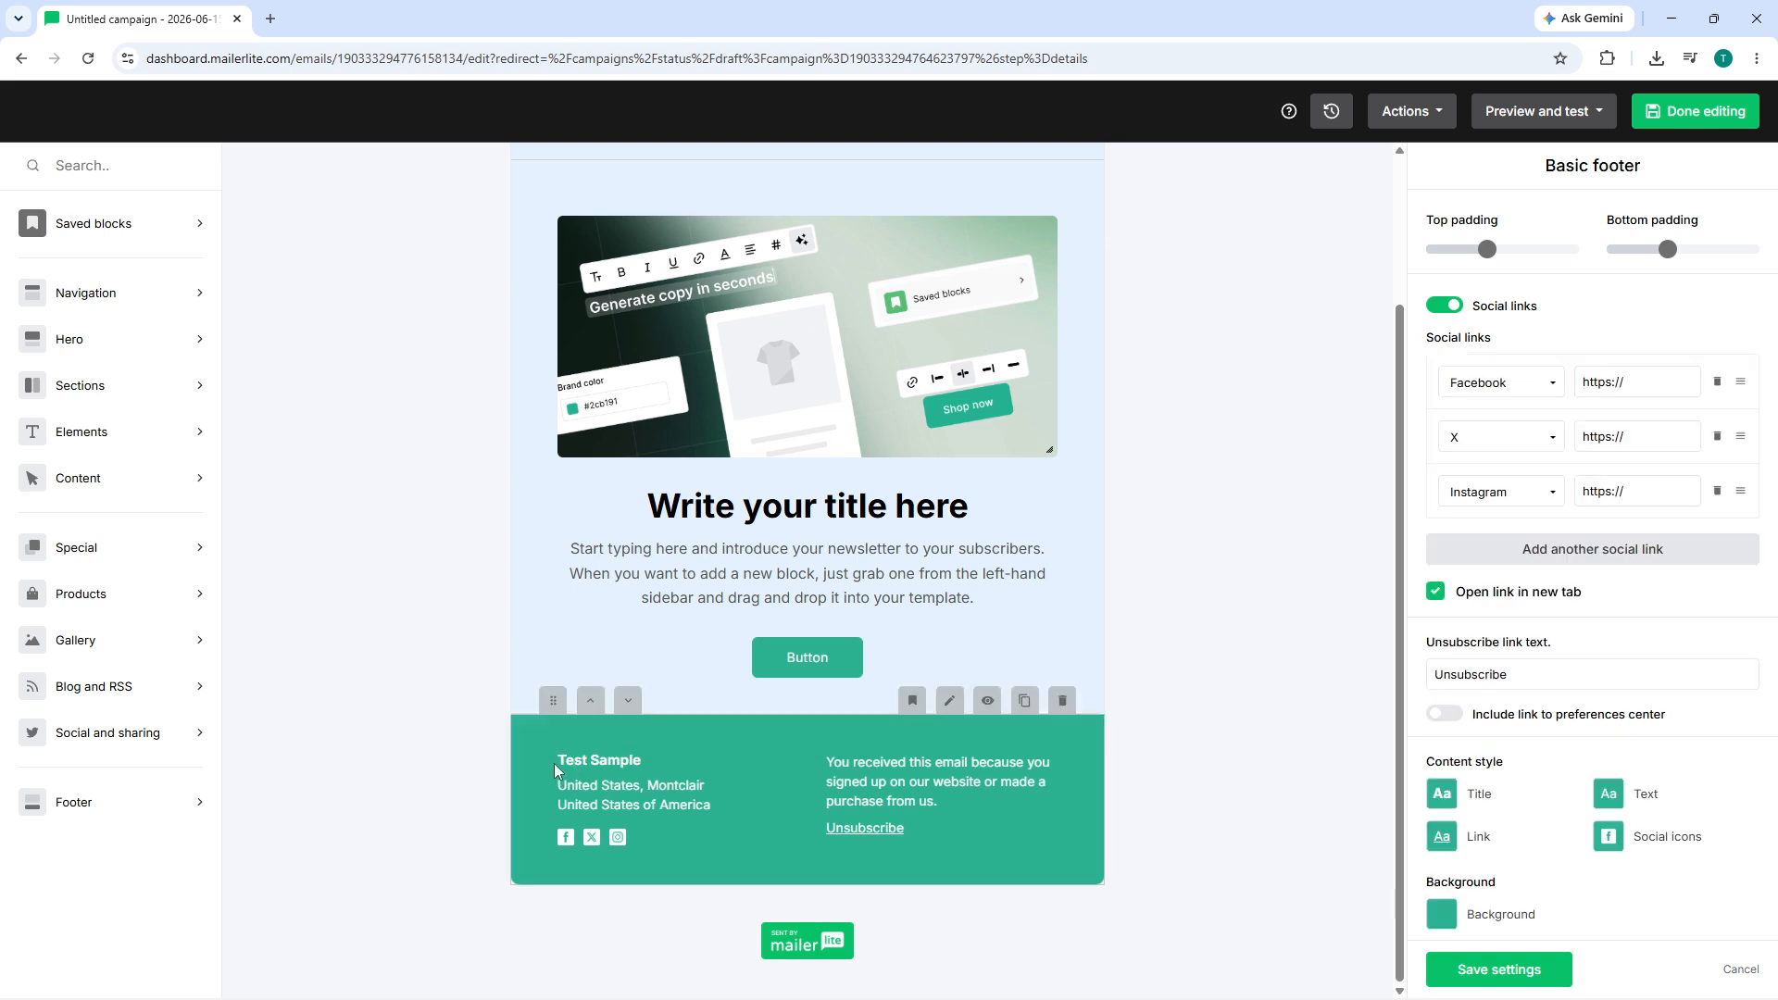
pyautogui.scroll(3, 1107, 463)
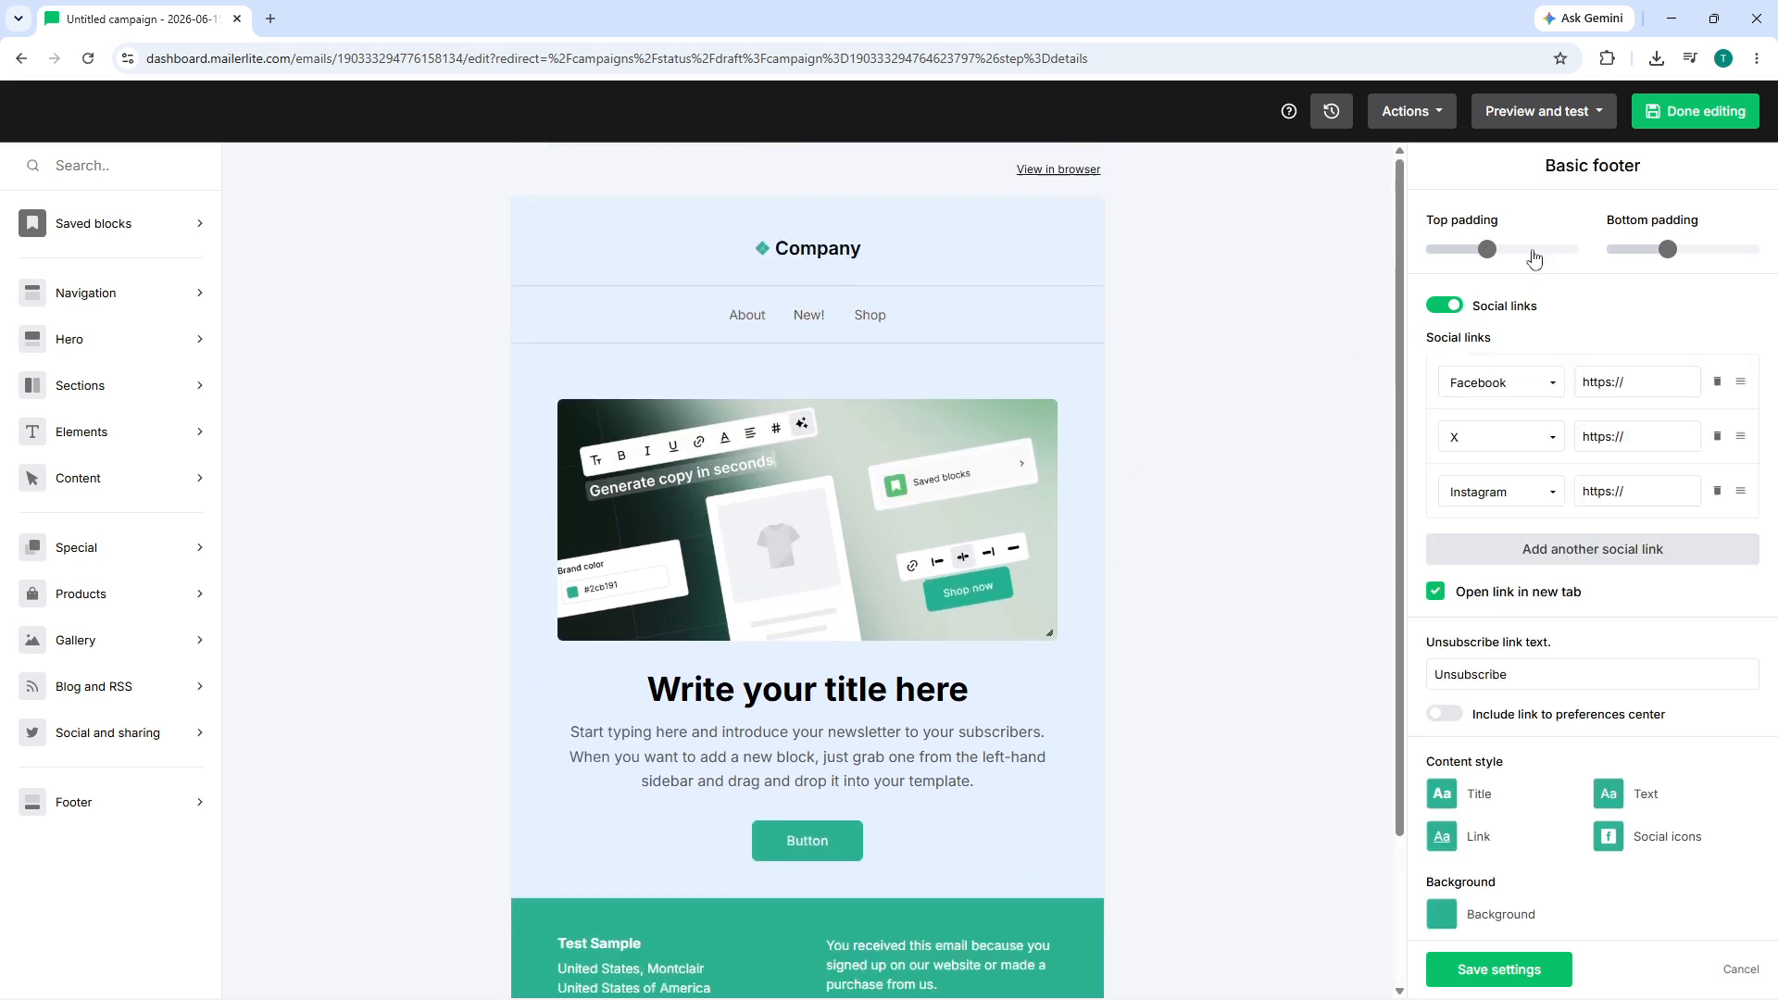
# Step: Preview the email in preview mode and examine its desktop version from header to footer
pyautogui.click(1545, 112)
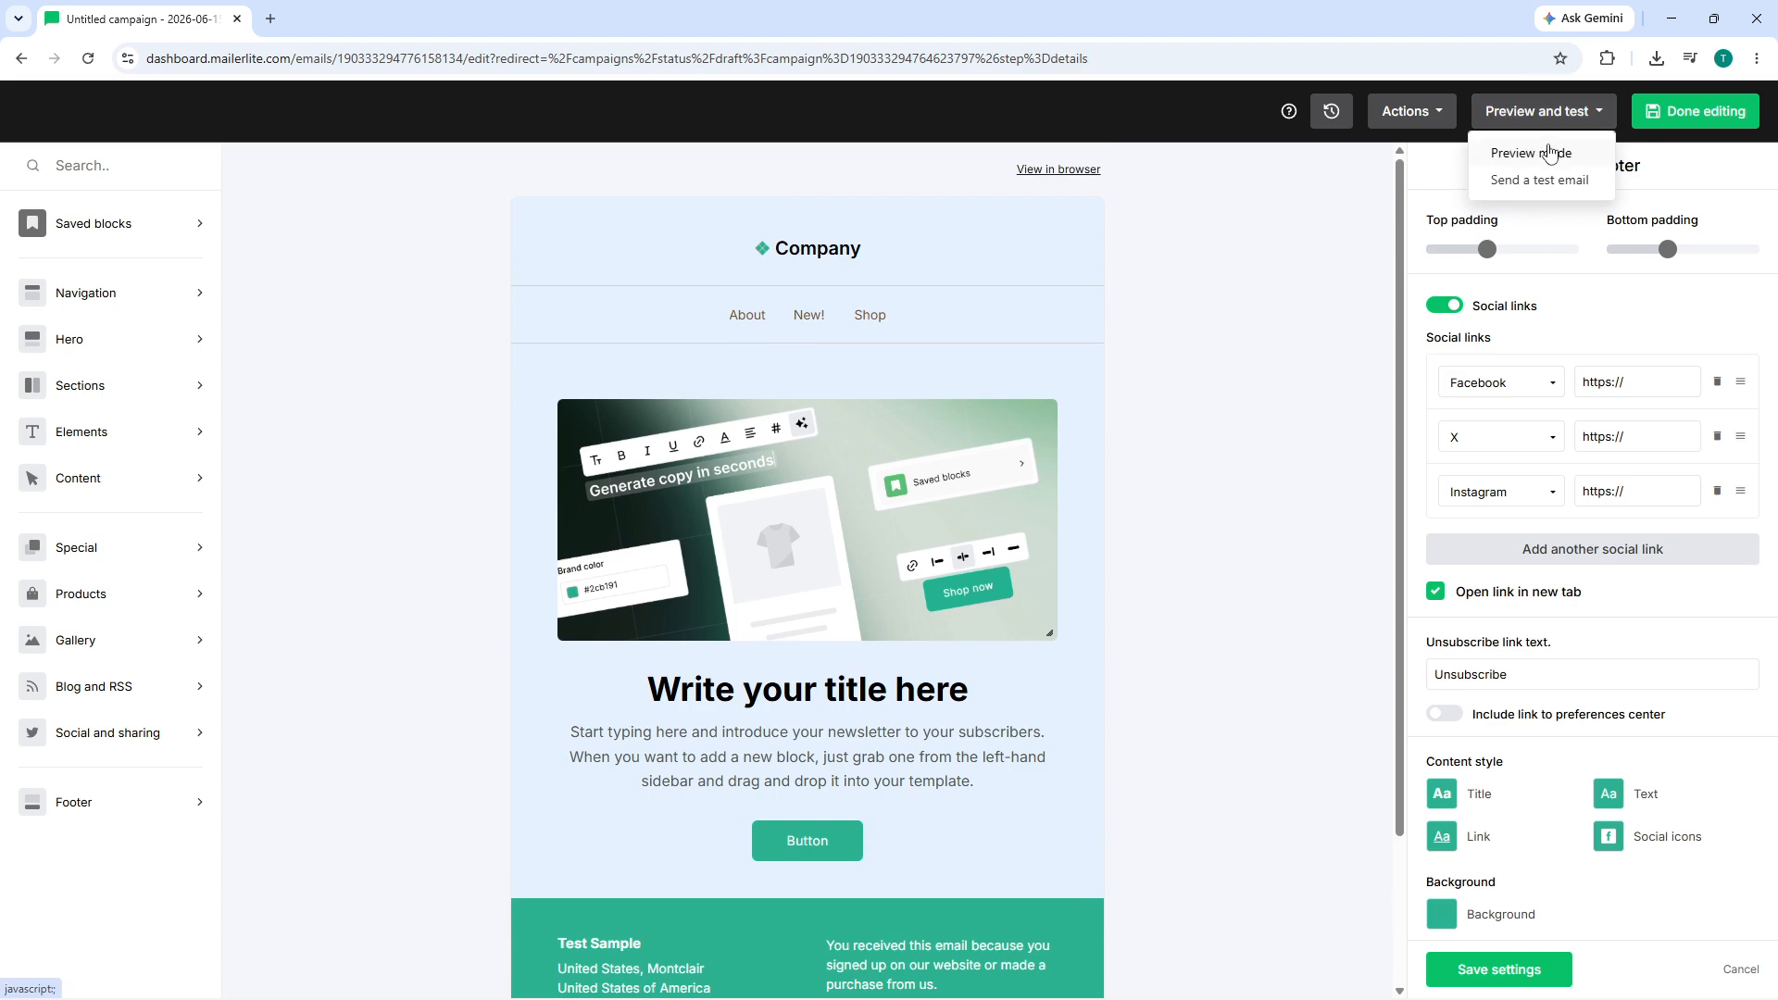
pyautogui.click(1549, 157)
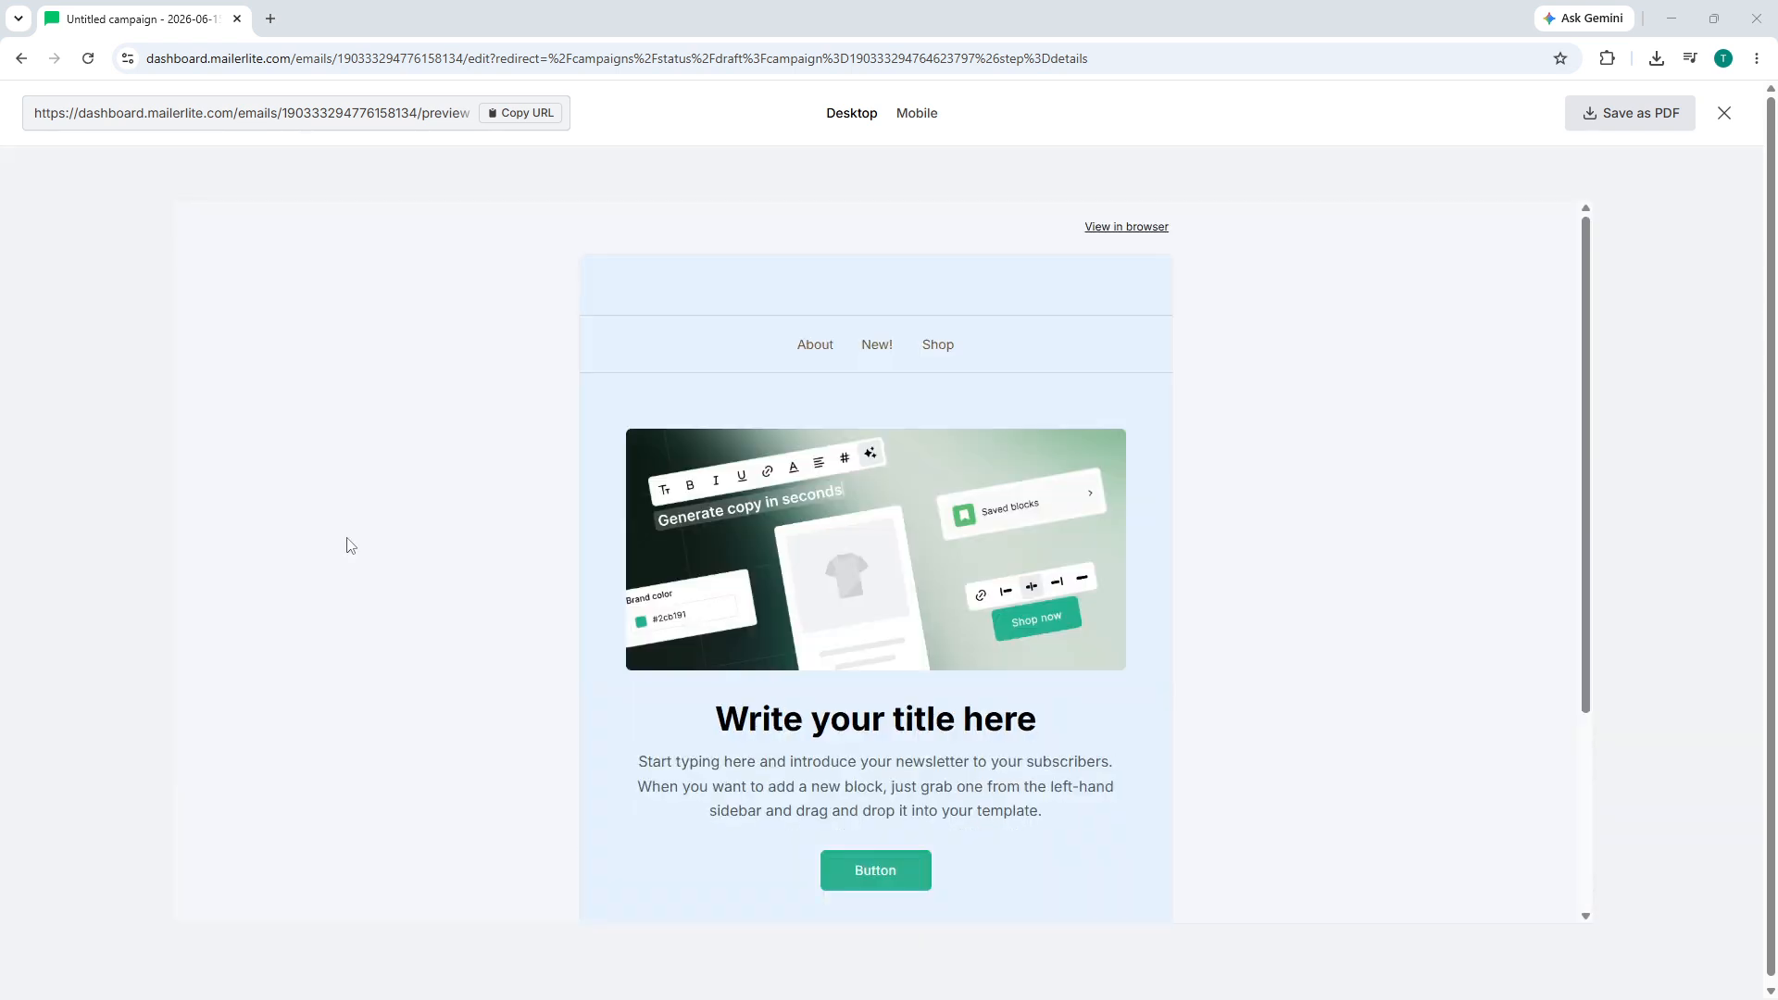
pyautogui.scroll(-3, 1328, 470)
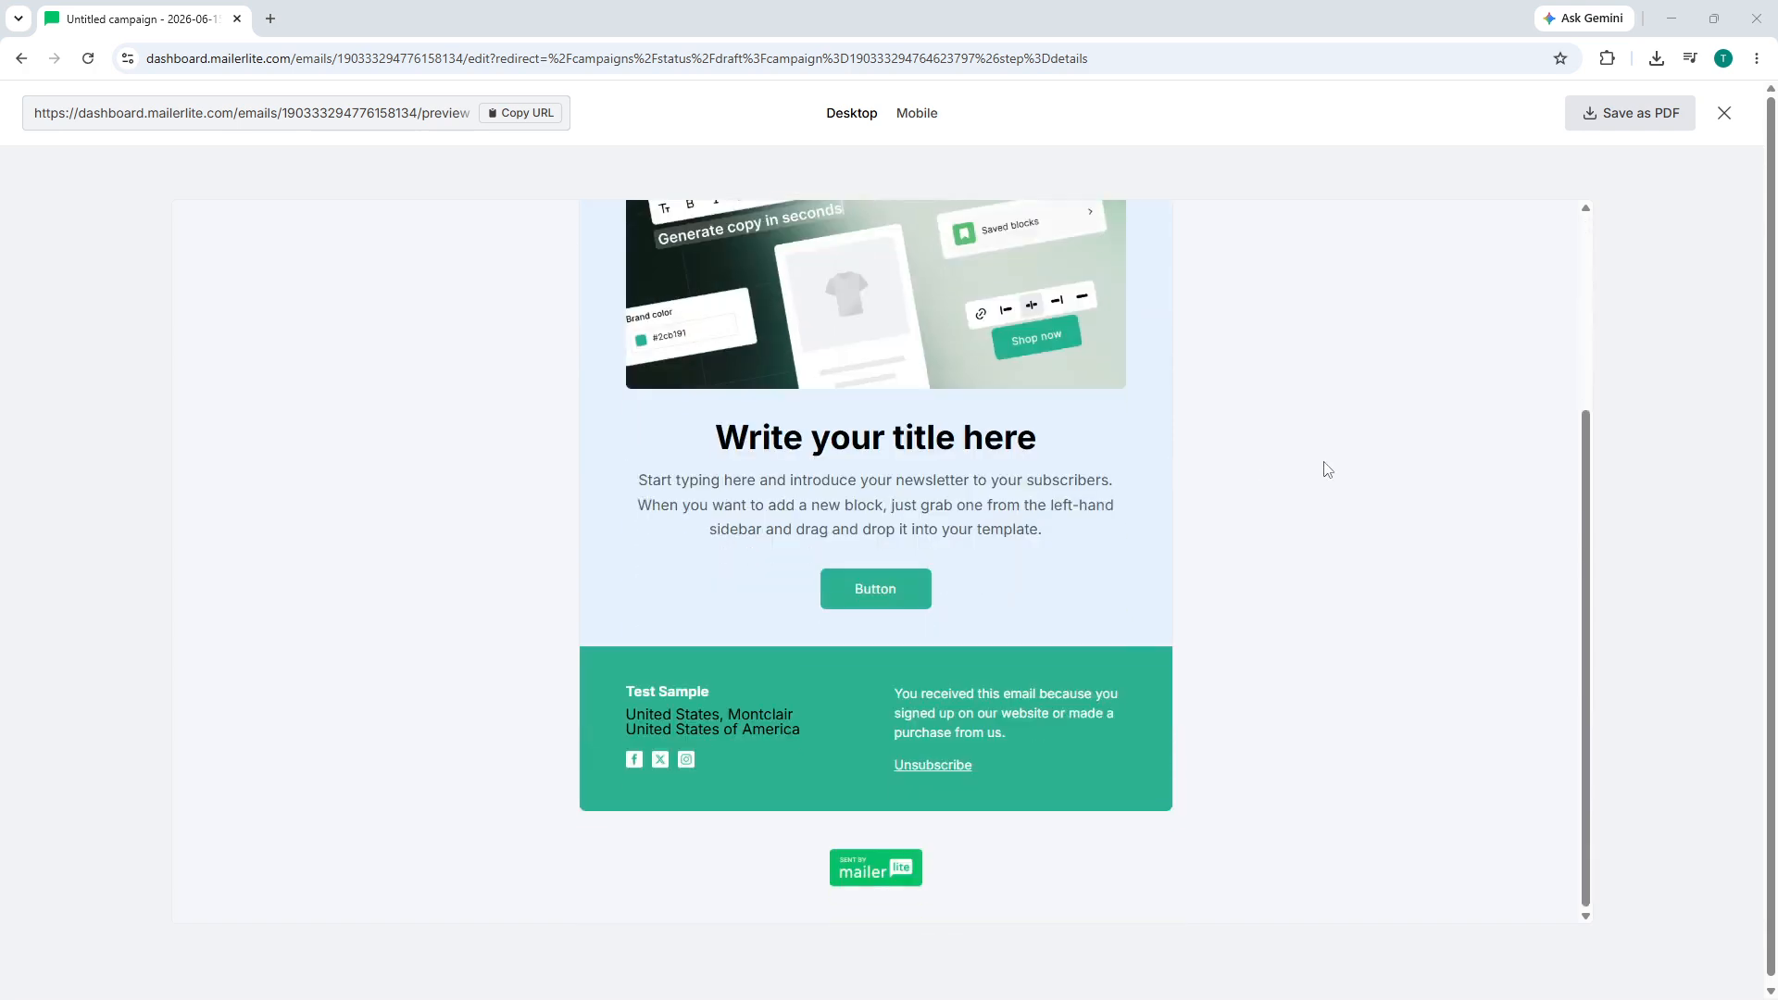
pyautogui.scroll(3, 1142, 476)
pyautogui.scroll(-3, 1142, 476)
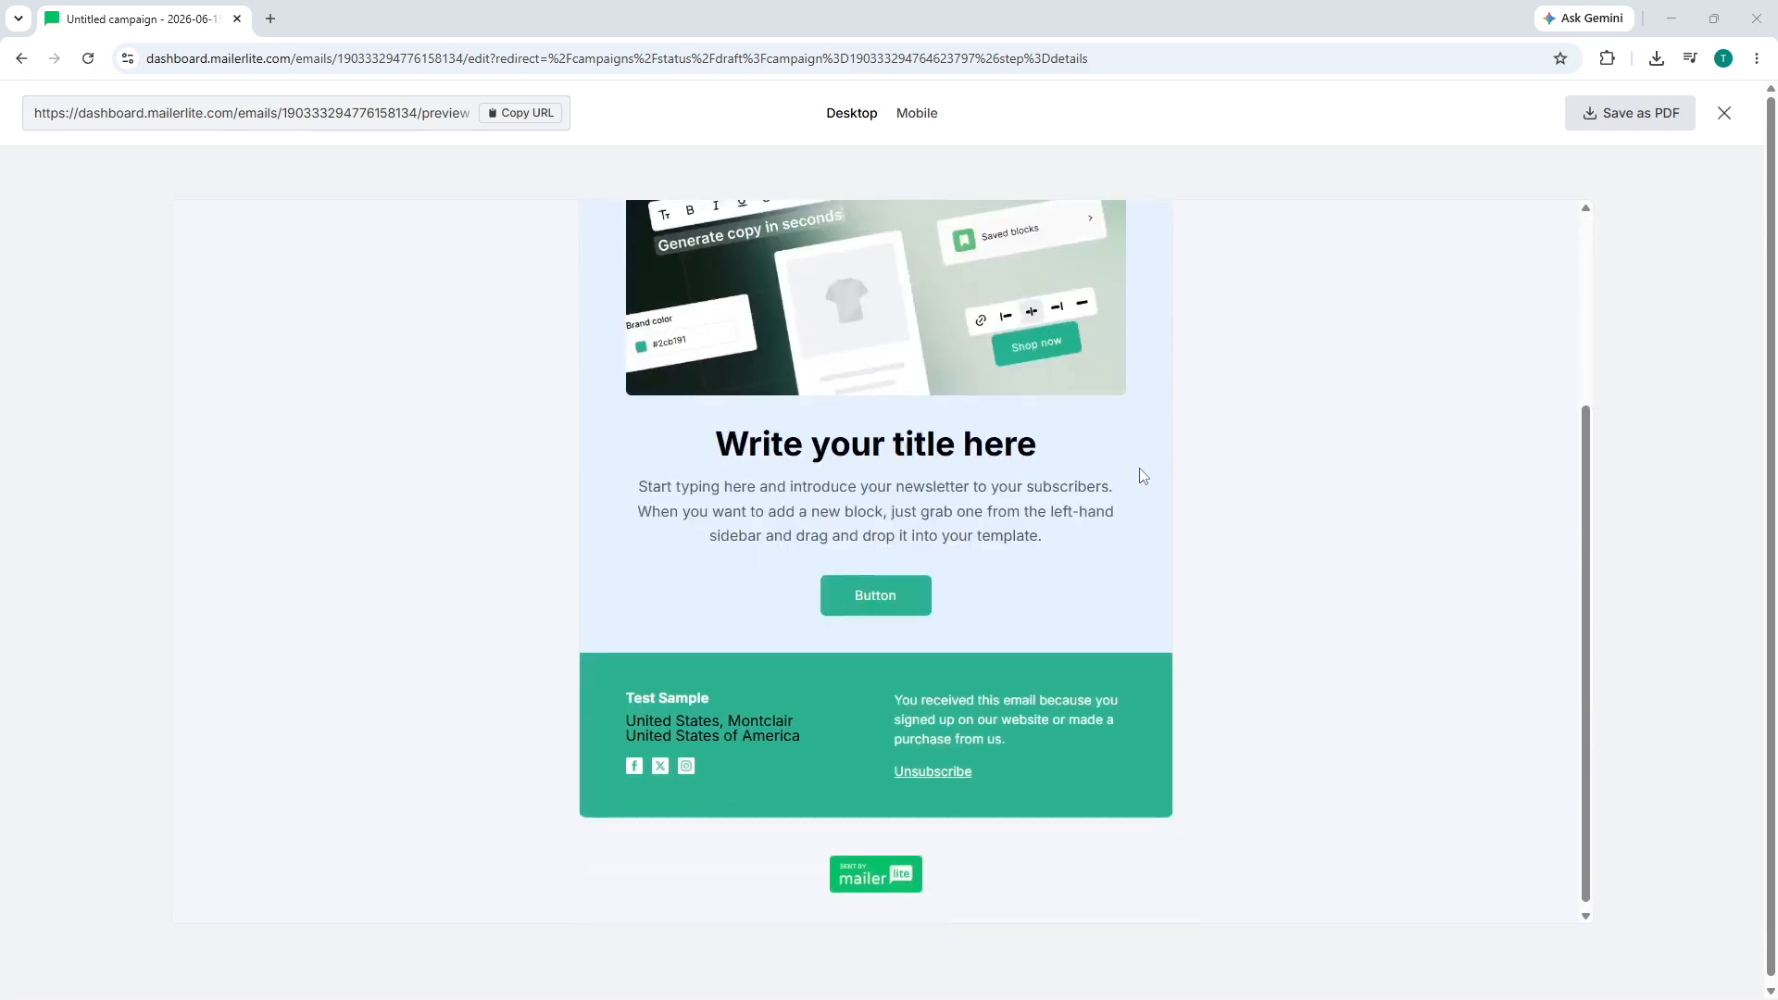
pyautogui.scroll(3, 1142, 476)
pyautogui.scroll(-3, 1142, 476)
pyautogui.scroll(3, 1142, 476)
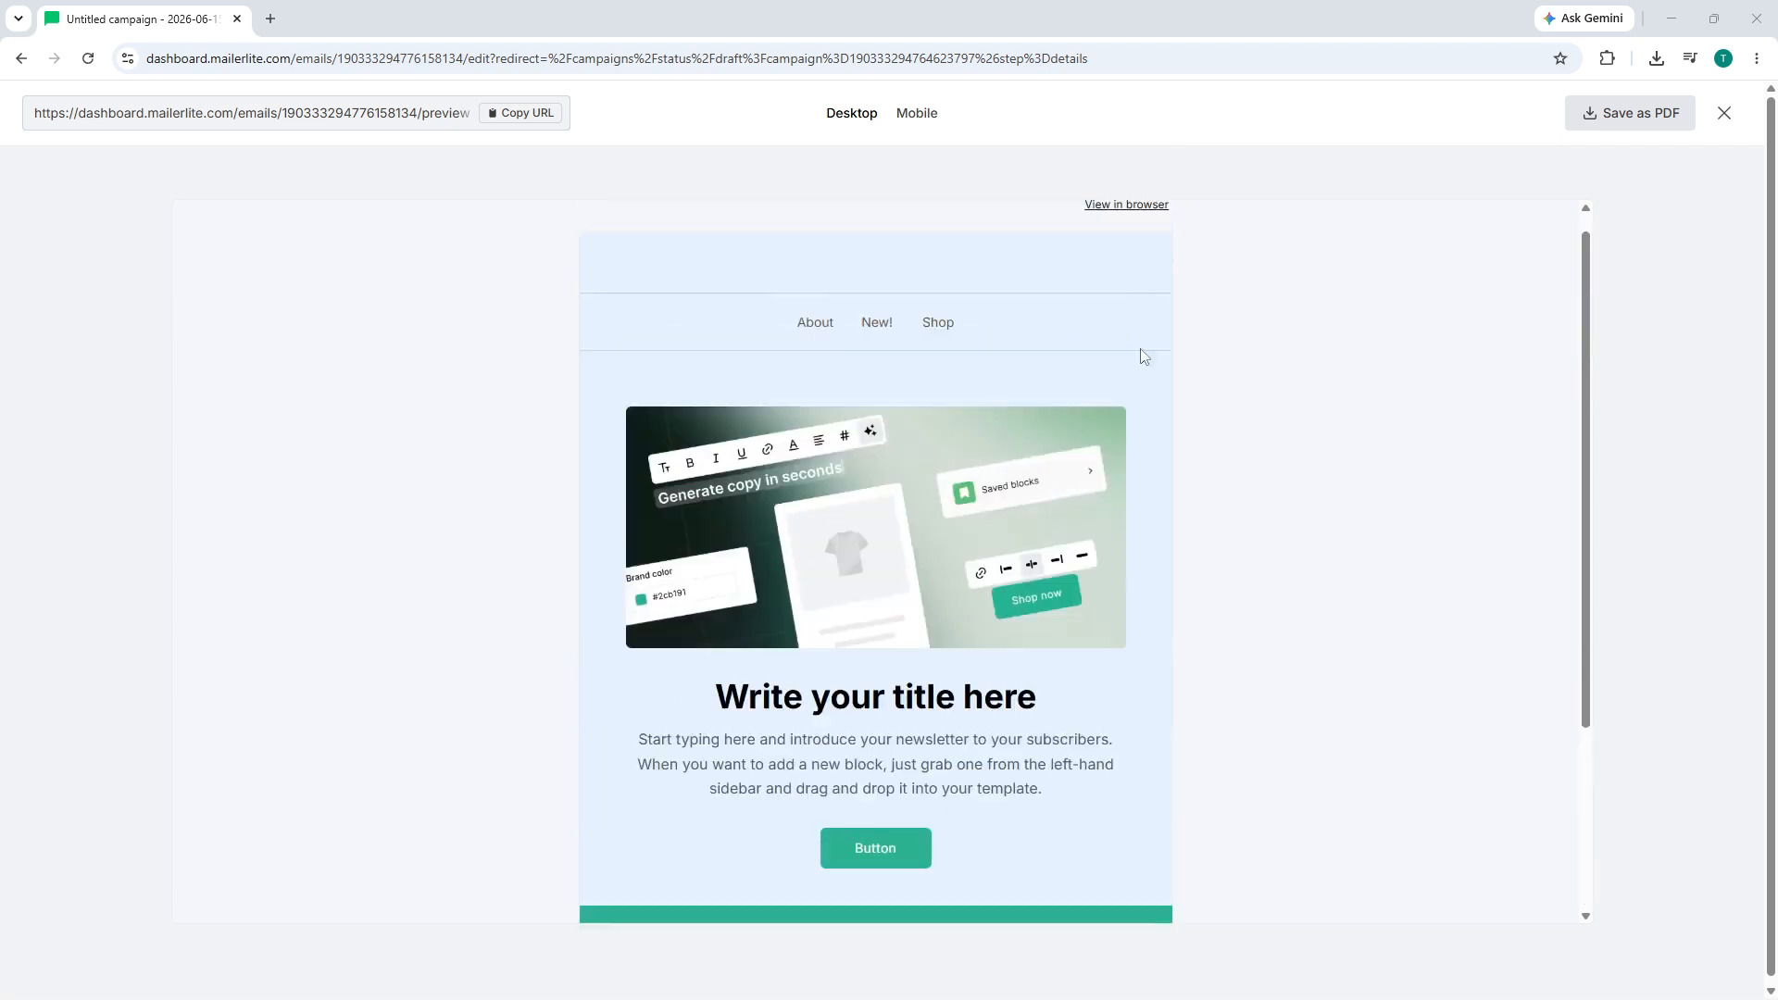
# Step: Examine the mobile version of the email from header to footer and close the preview
pyautogui.click(929, 116)
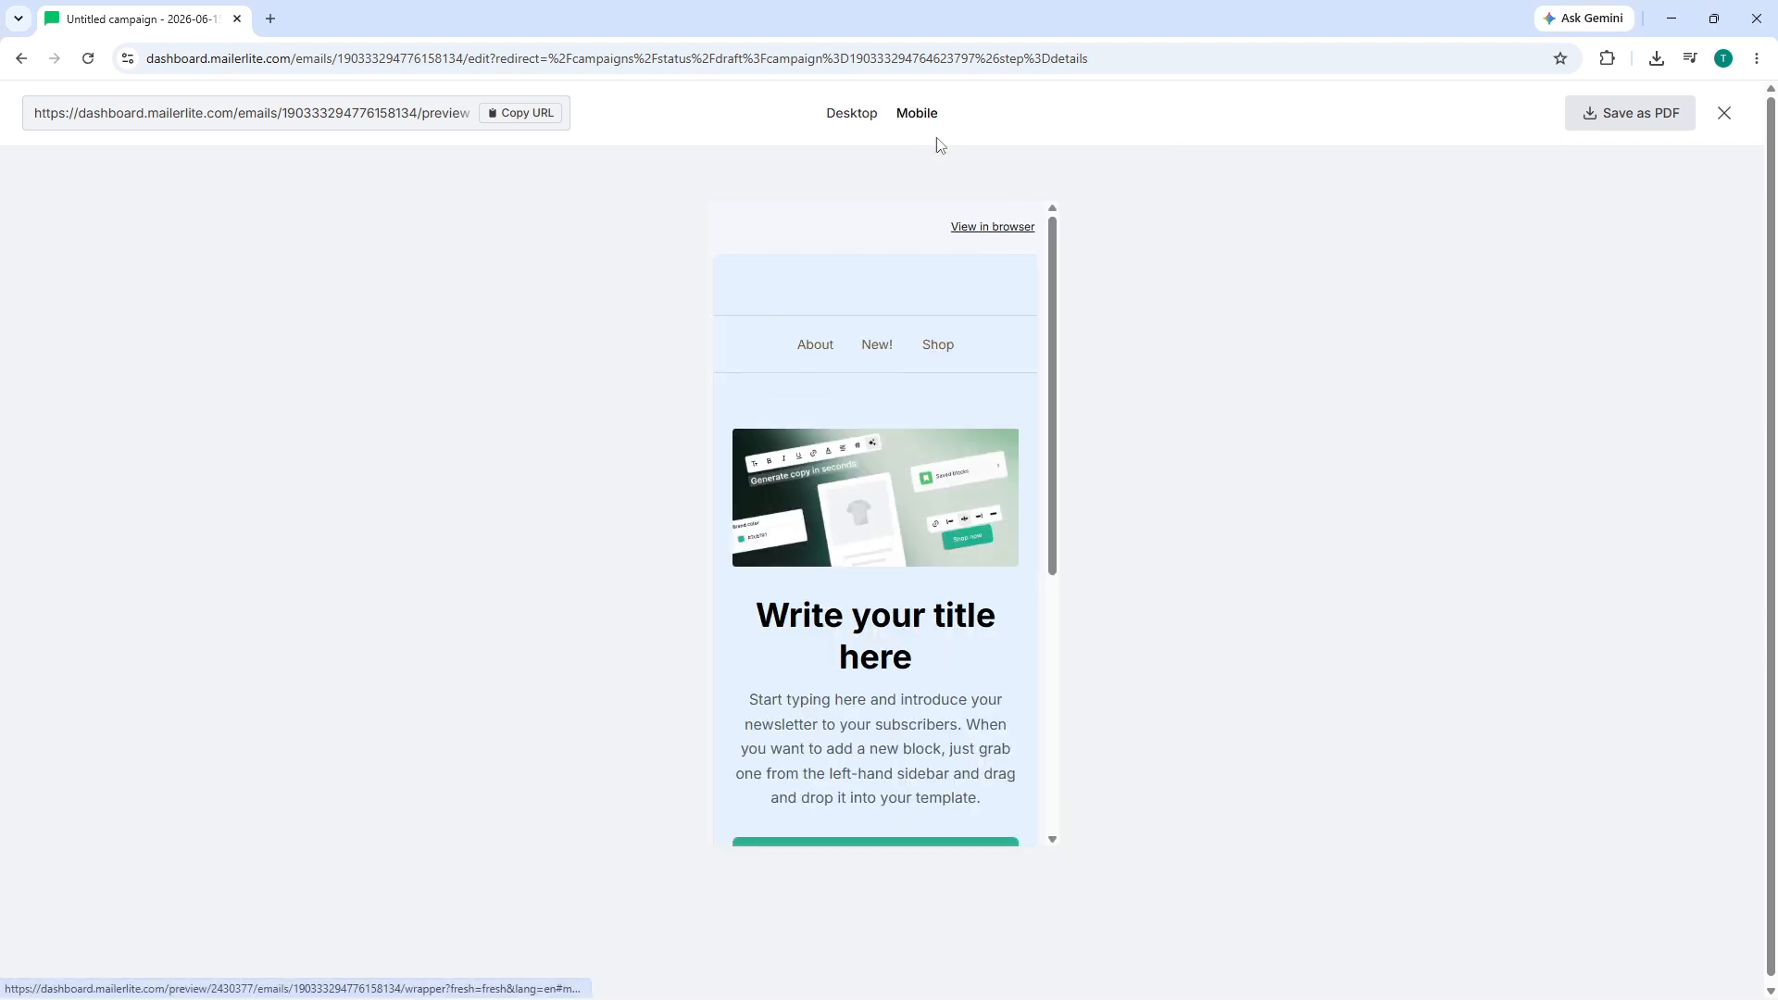
pyautogui.scroll(-5, 998, 489)
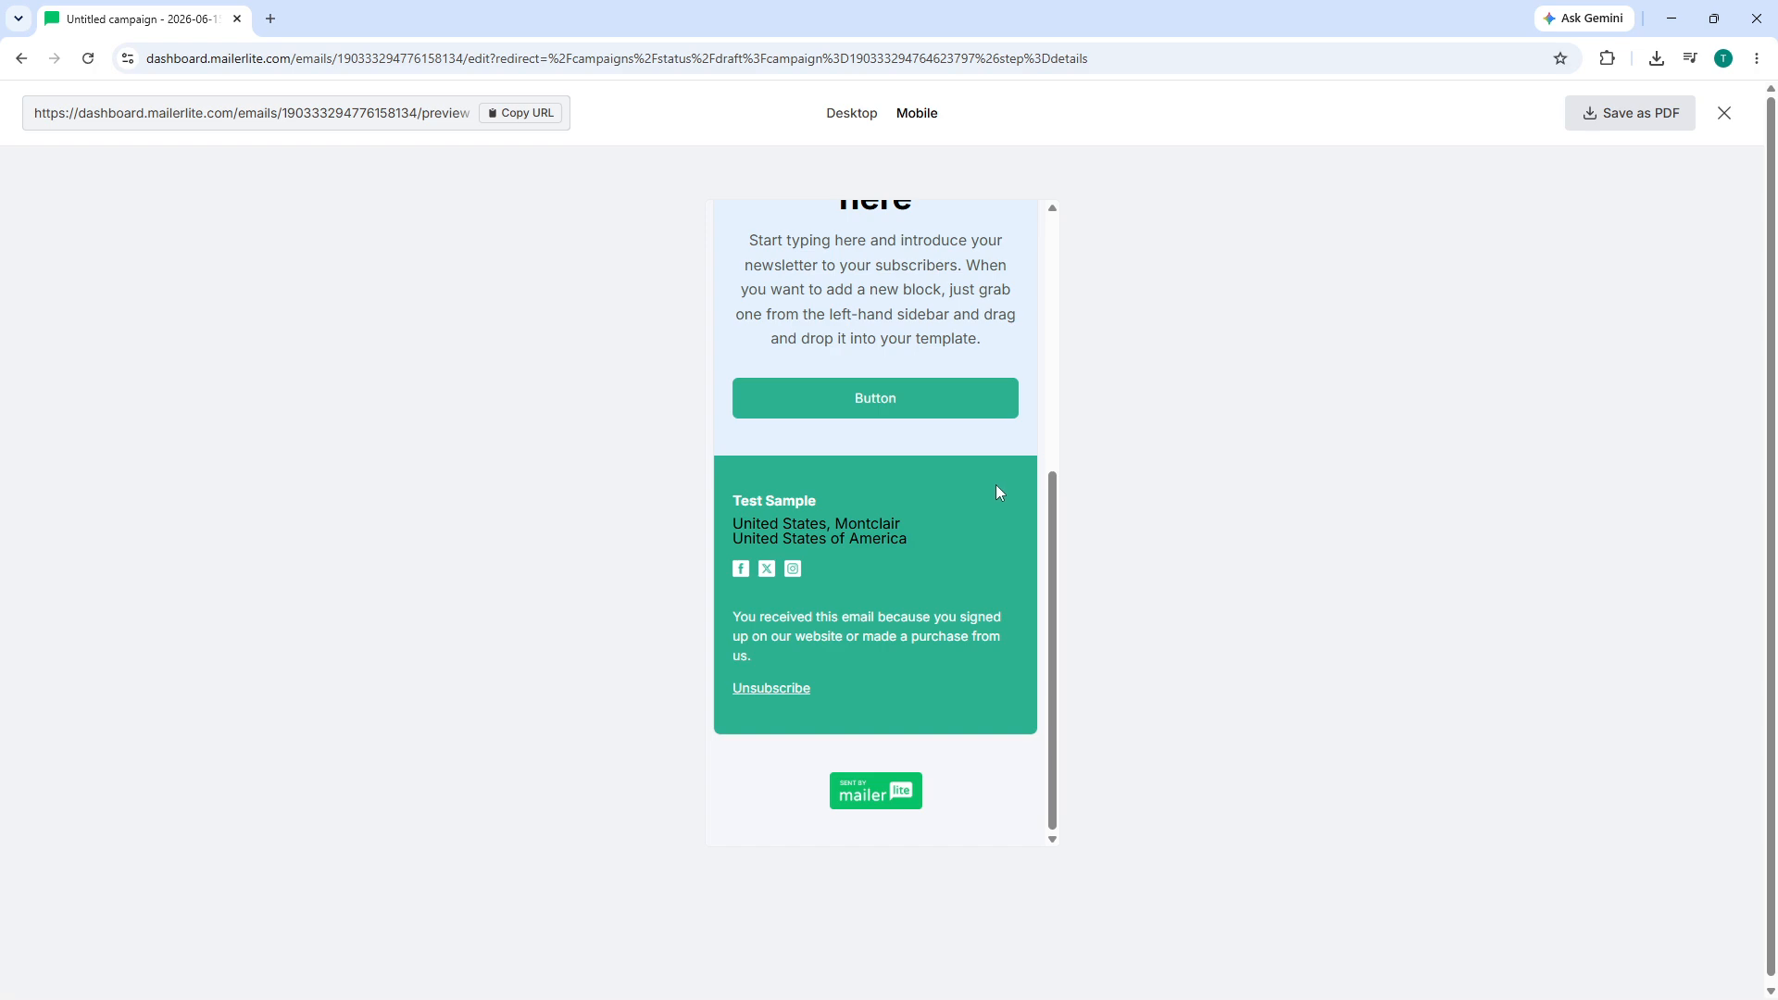
pyautogui.scroll(5, 998, 489)
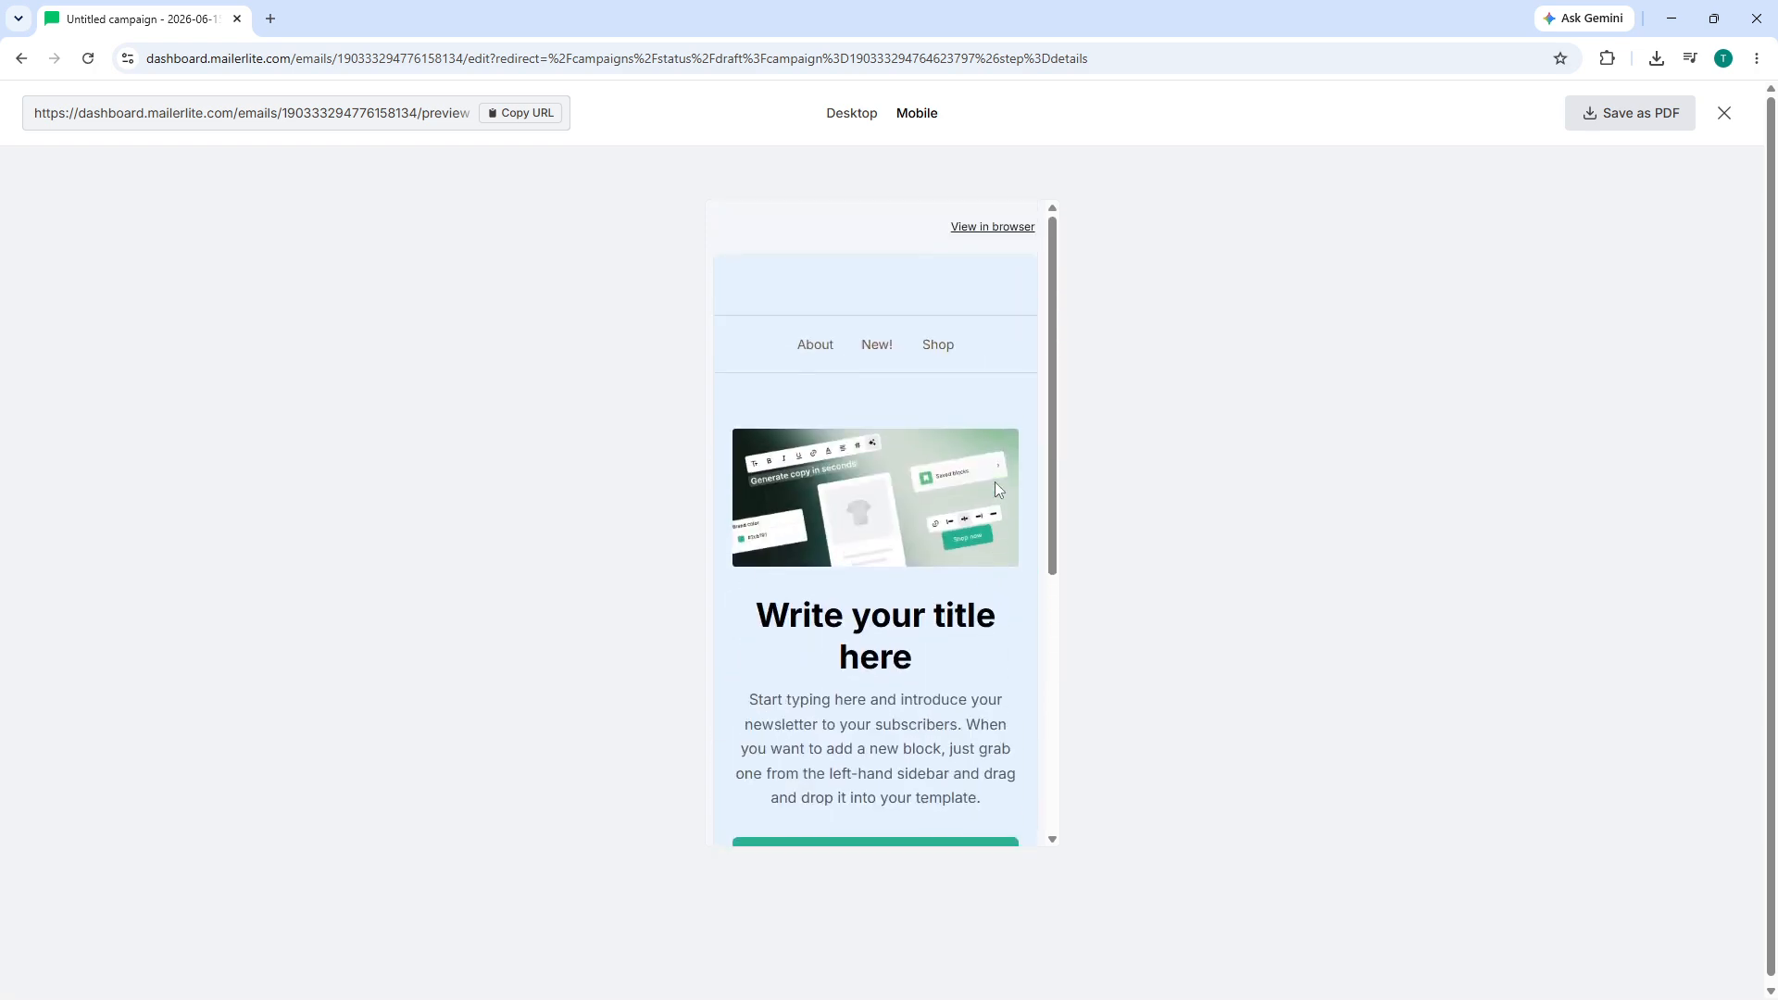
pyautogui.scroll(-2, 997, 489)
pyautogui.scroll(-3, 997, 484)
pyautogui.scroll(5, 995, 468)
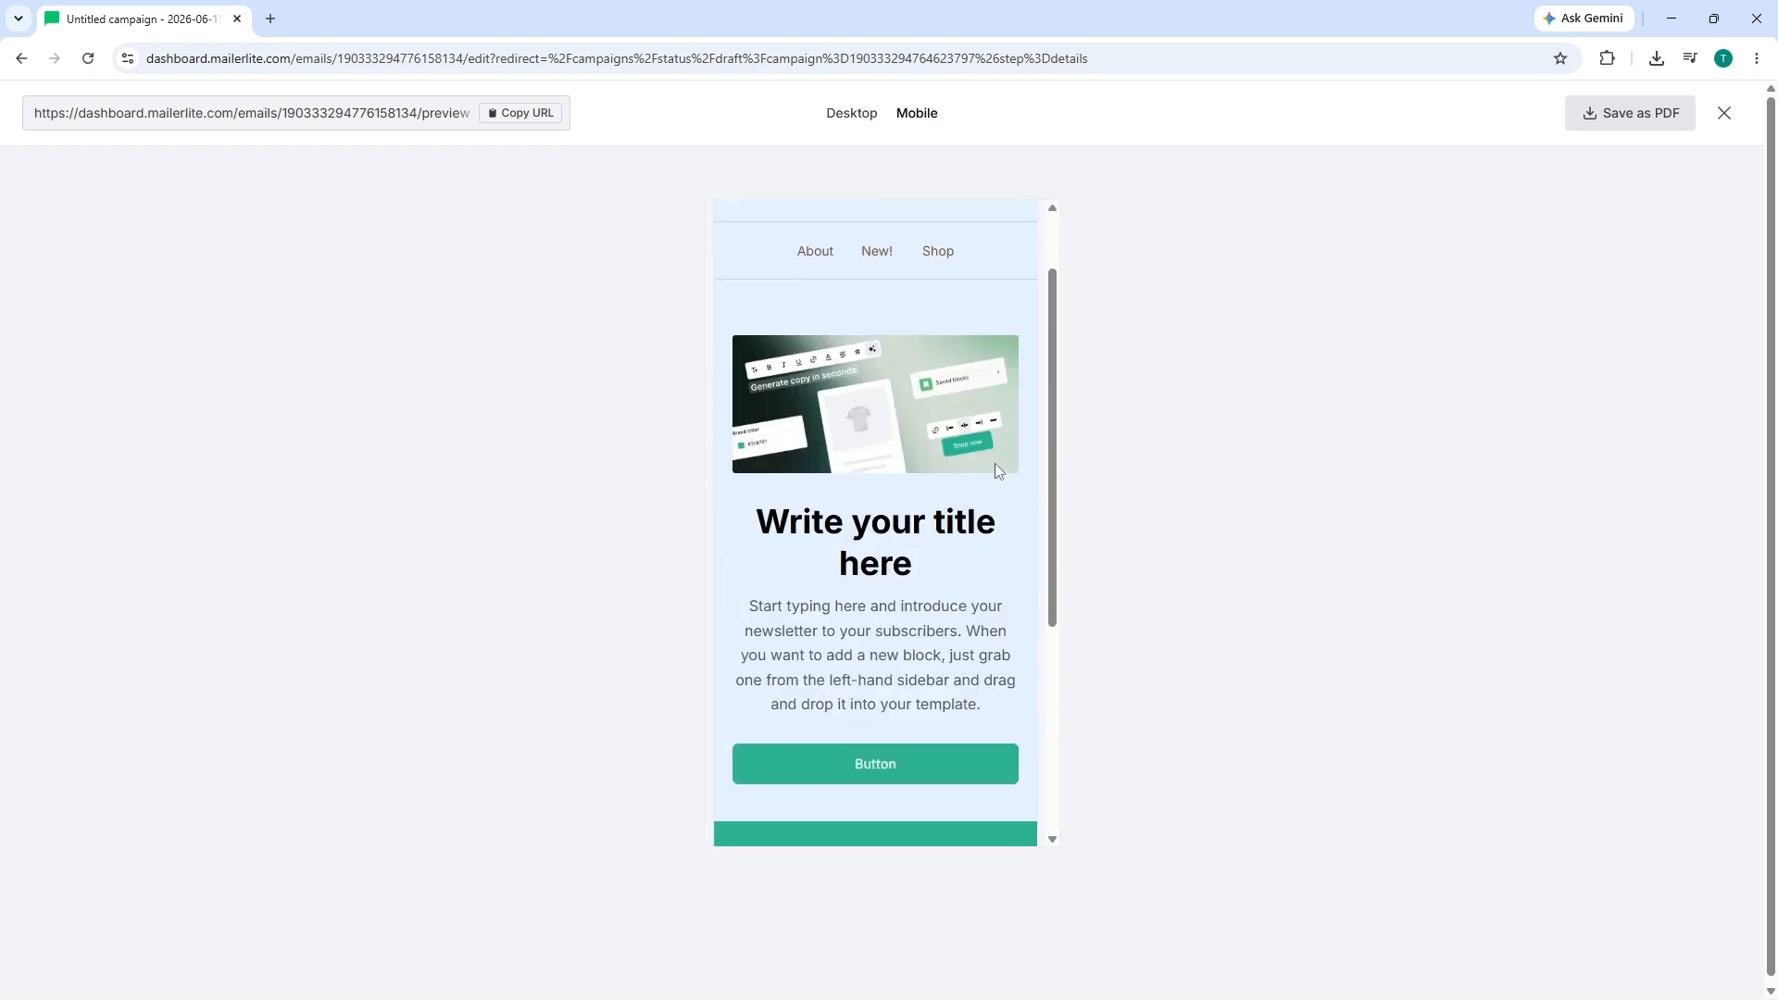
pyautogui.click(1723, 113)
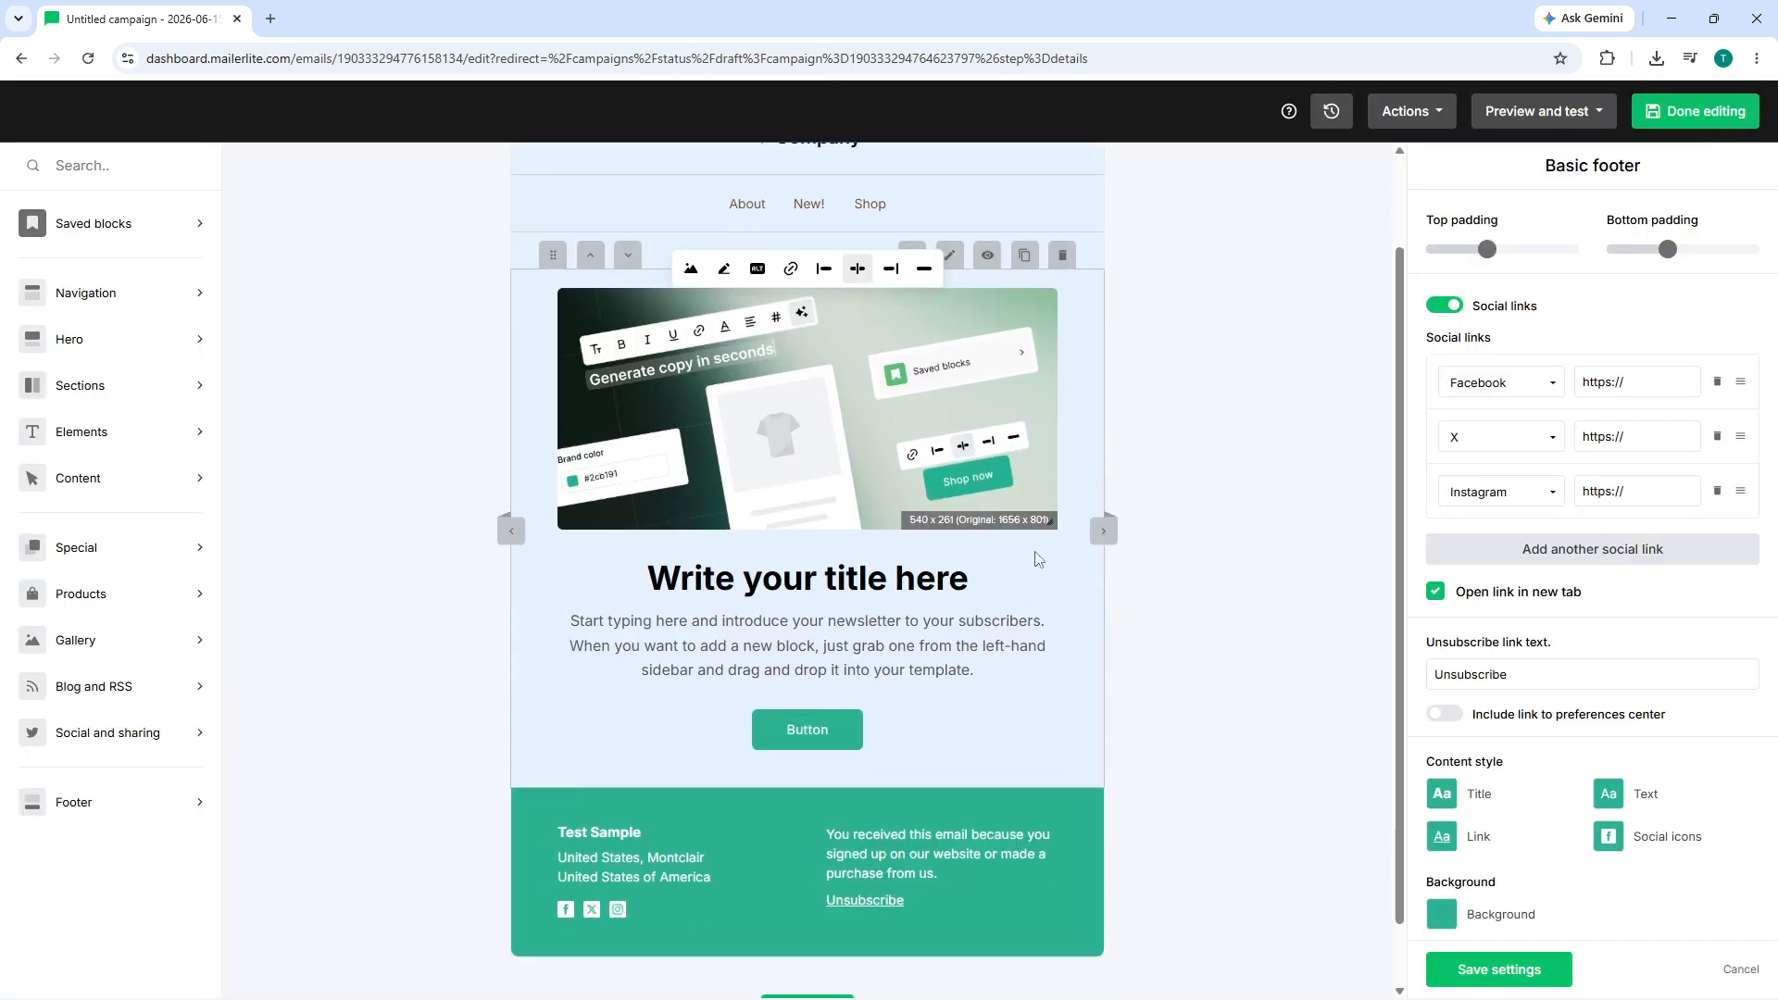
# Step: Open the Standard hero block's settings from its button and go to its button style options
pyautogui.scroll(-2, 1039, 556)
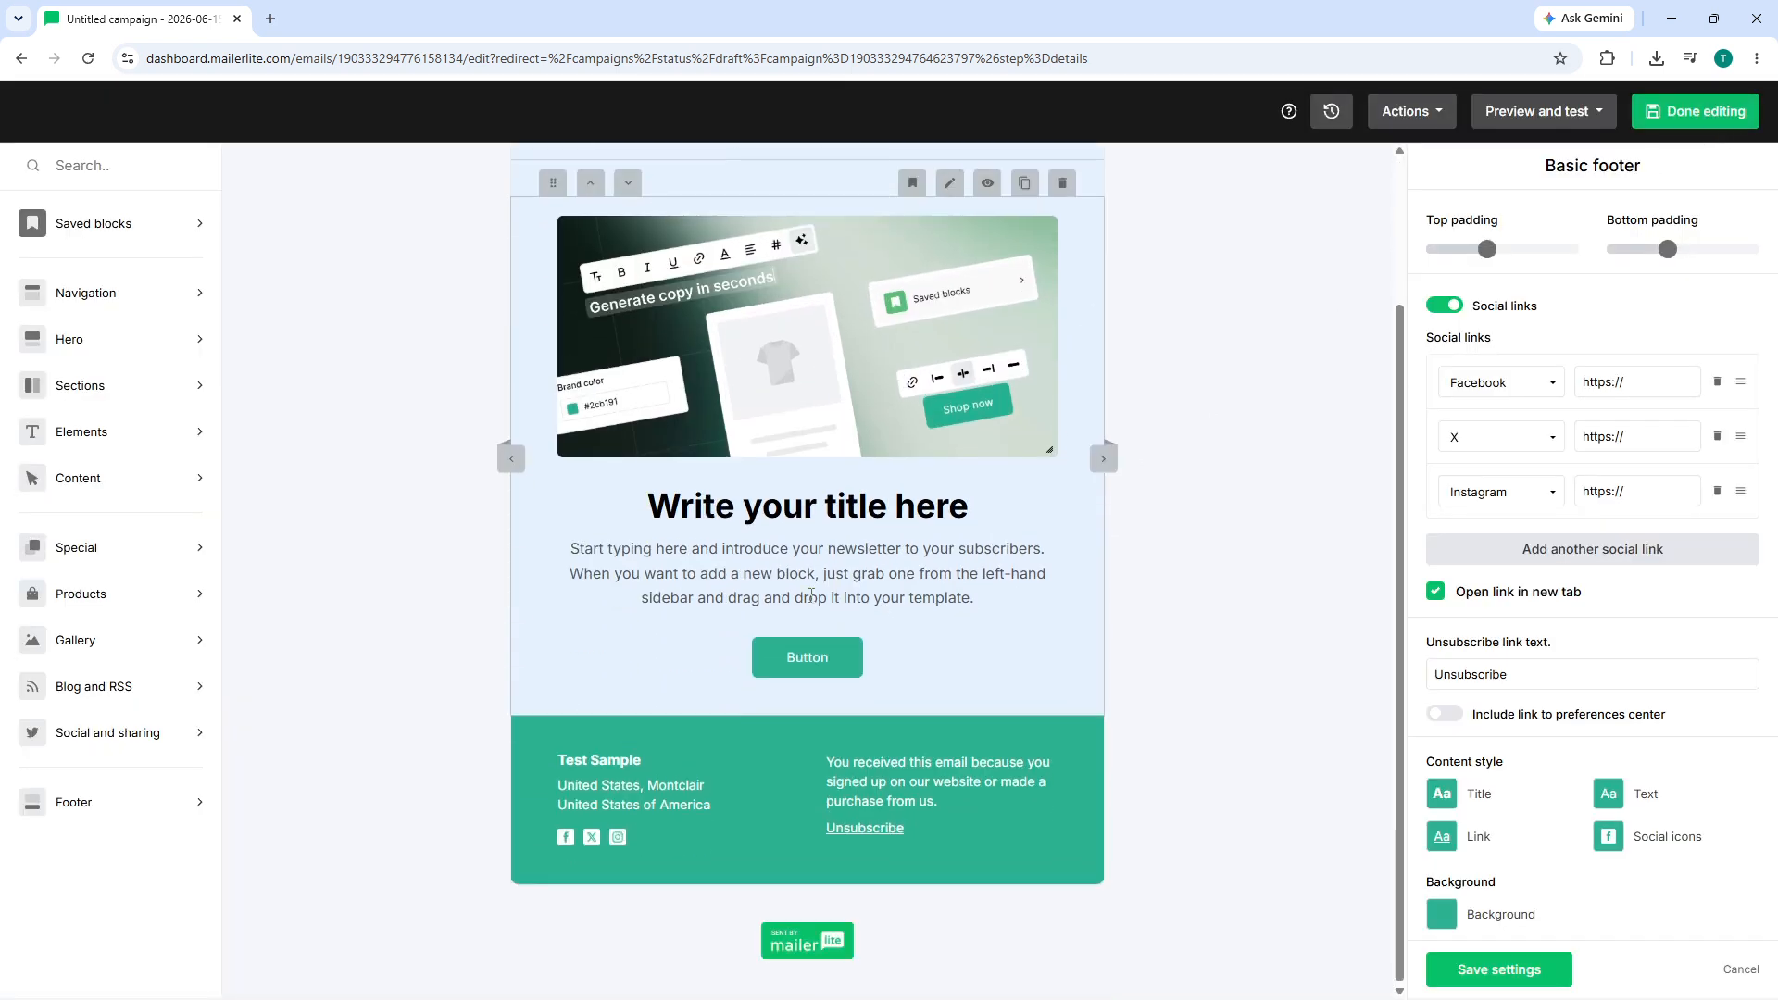
pyautogui.click(845, 670)
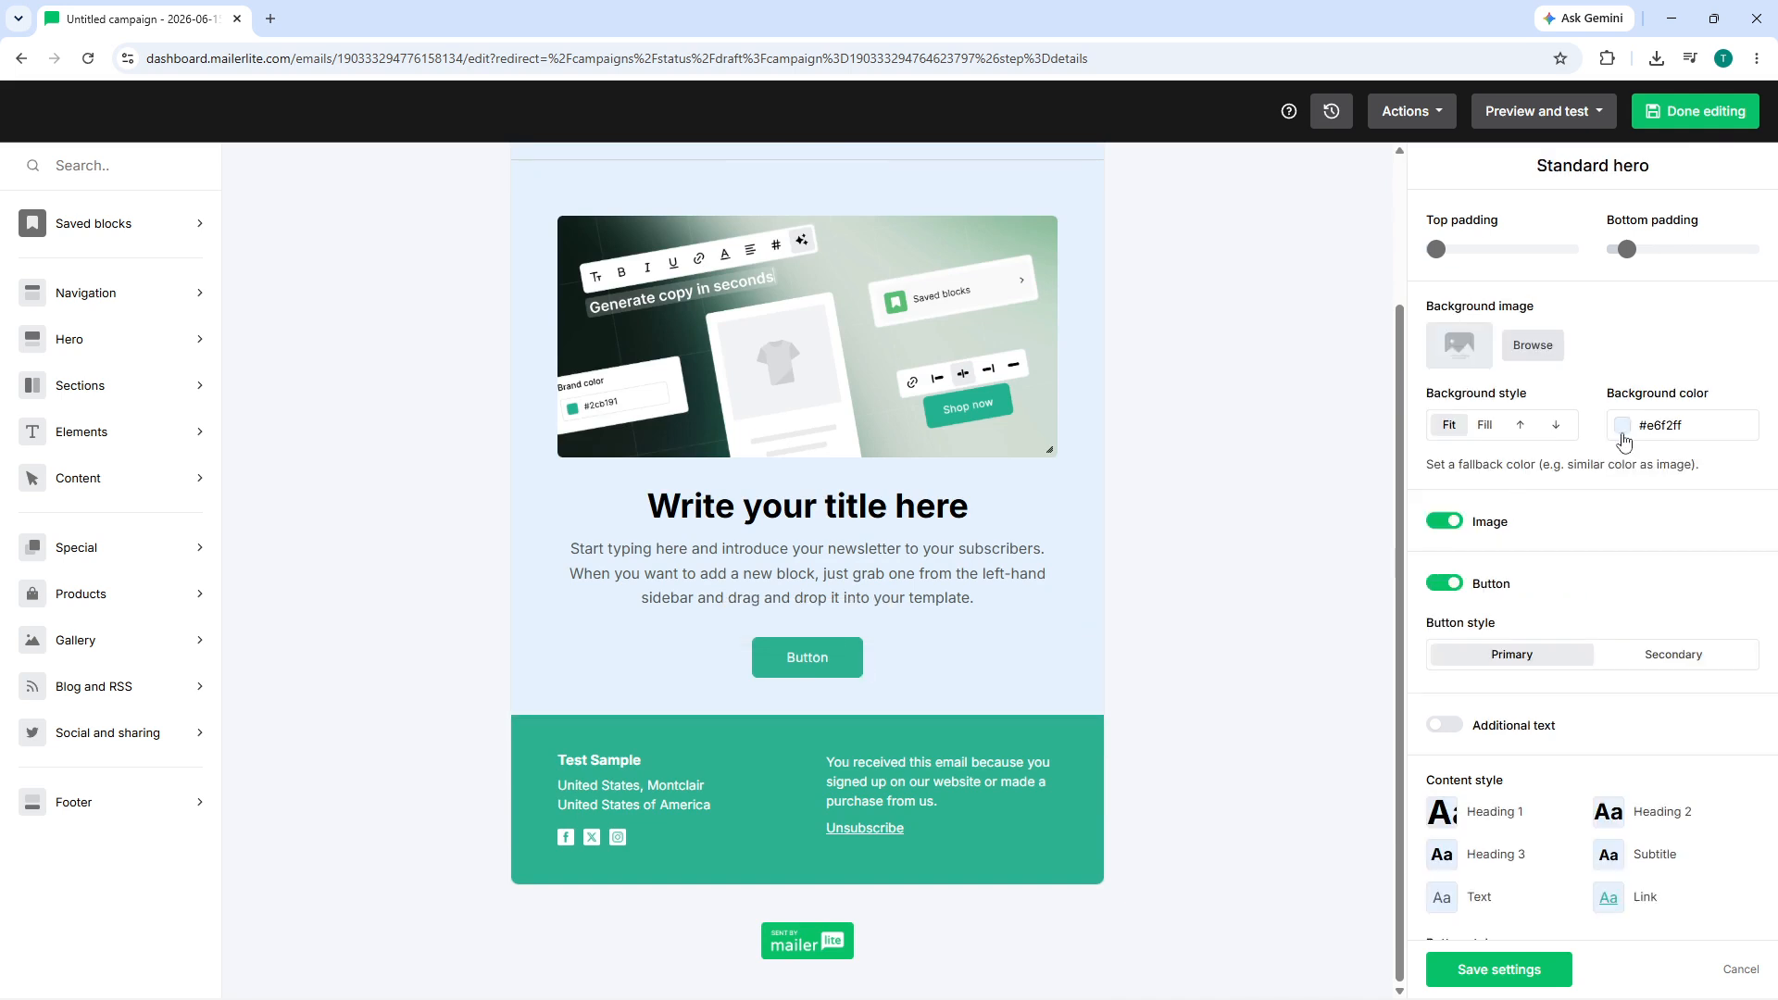
pyautogui.scroll(-2, 1583, 667)
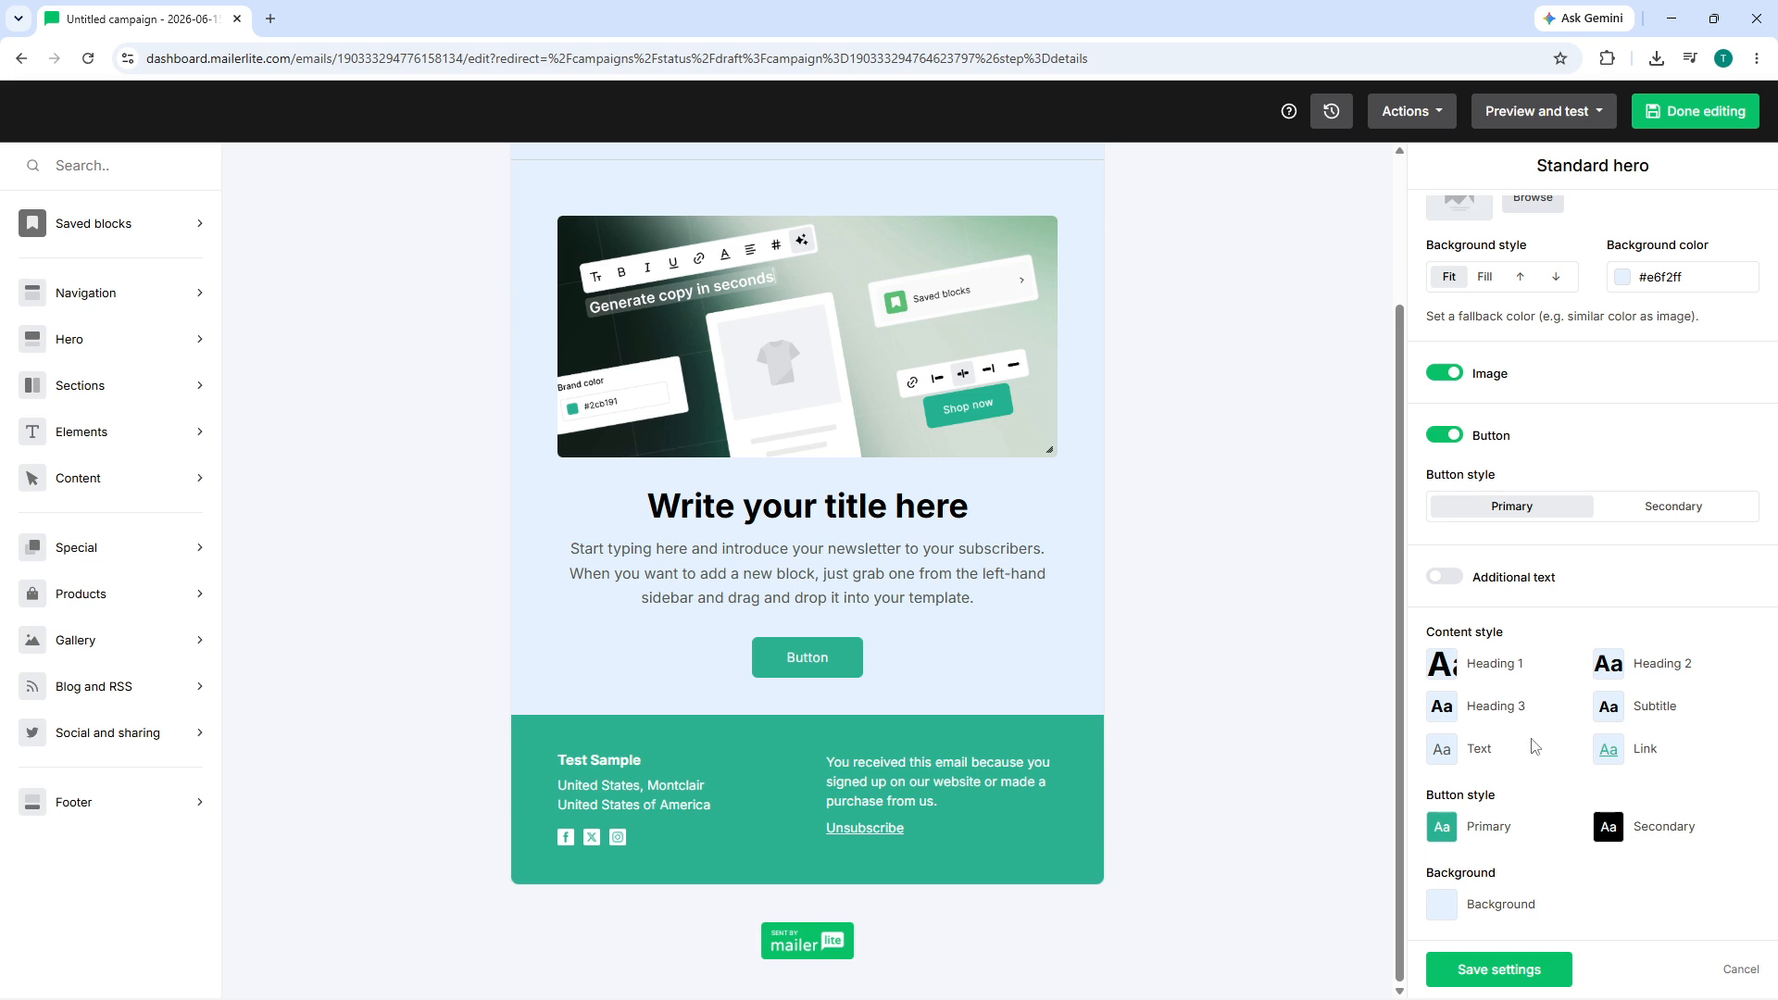
# Step: Try a light gray font color in the hero's Primary button style, restore white (#ffffff) and close the style settings
pyautogui.click(1442, 826)
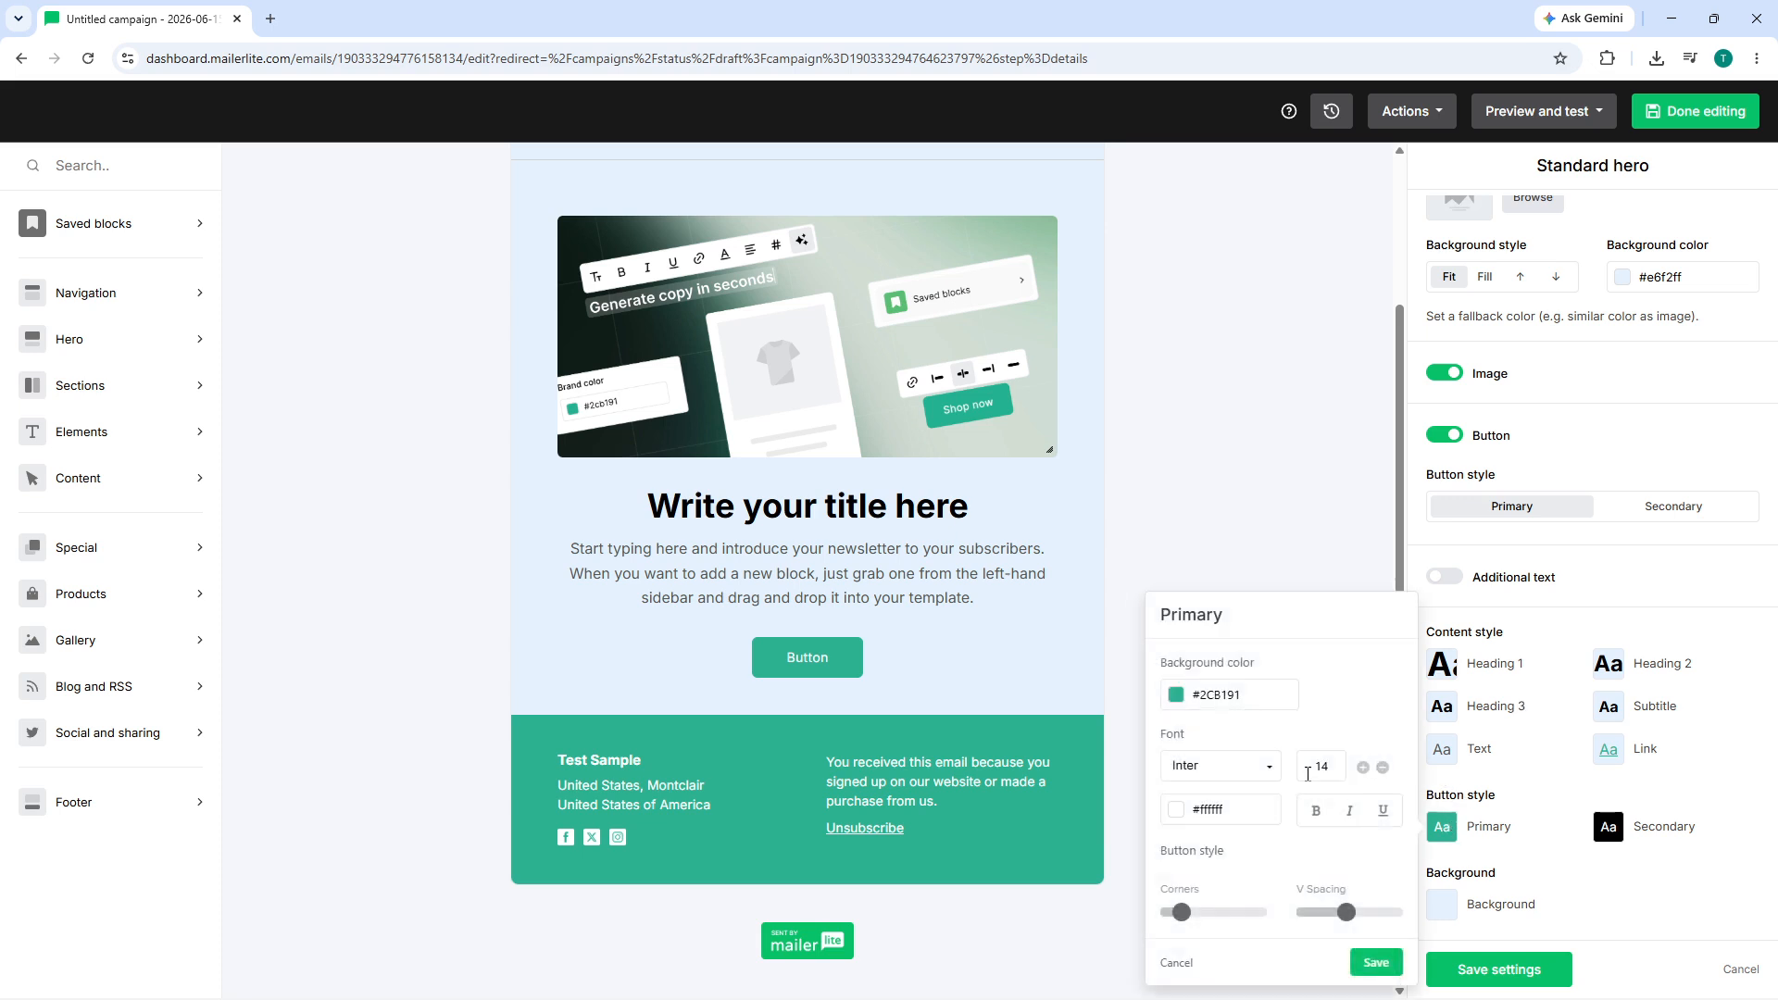
pyautogui.click(1178, 811)
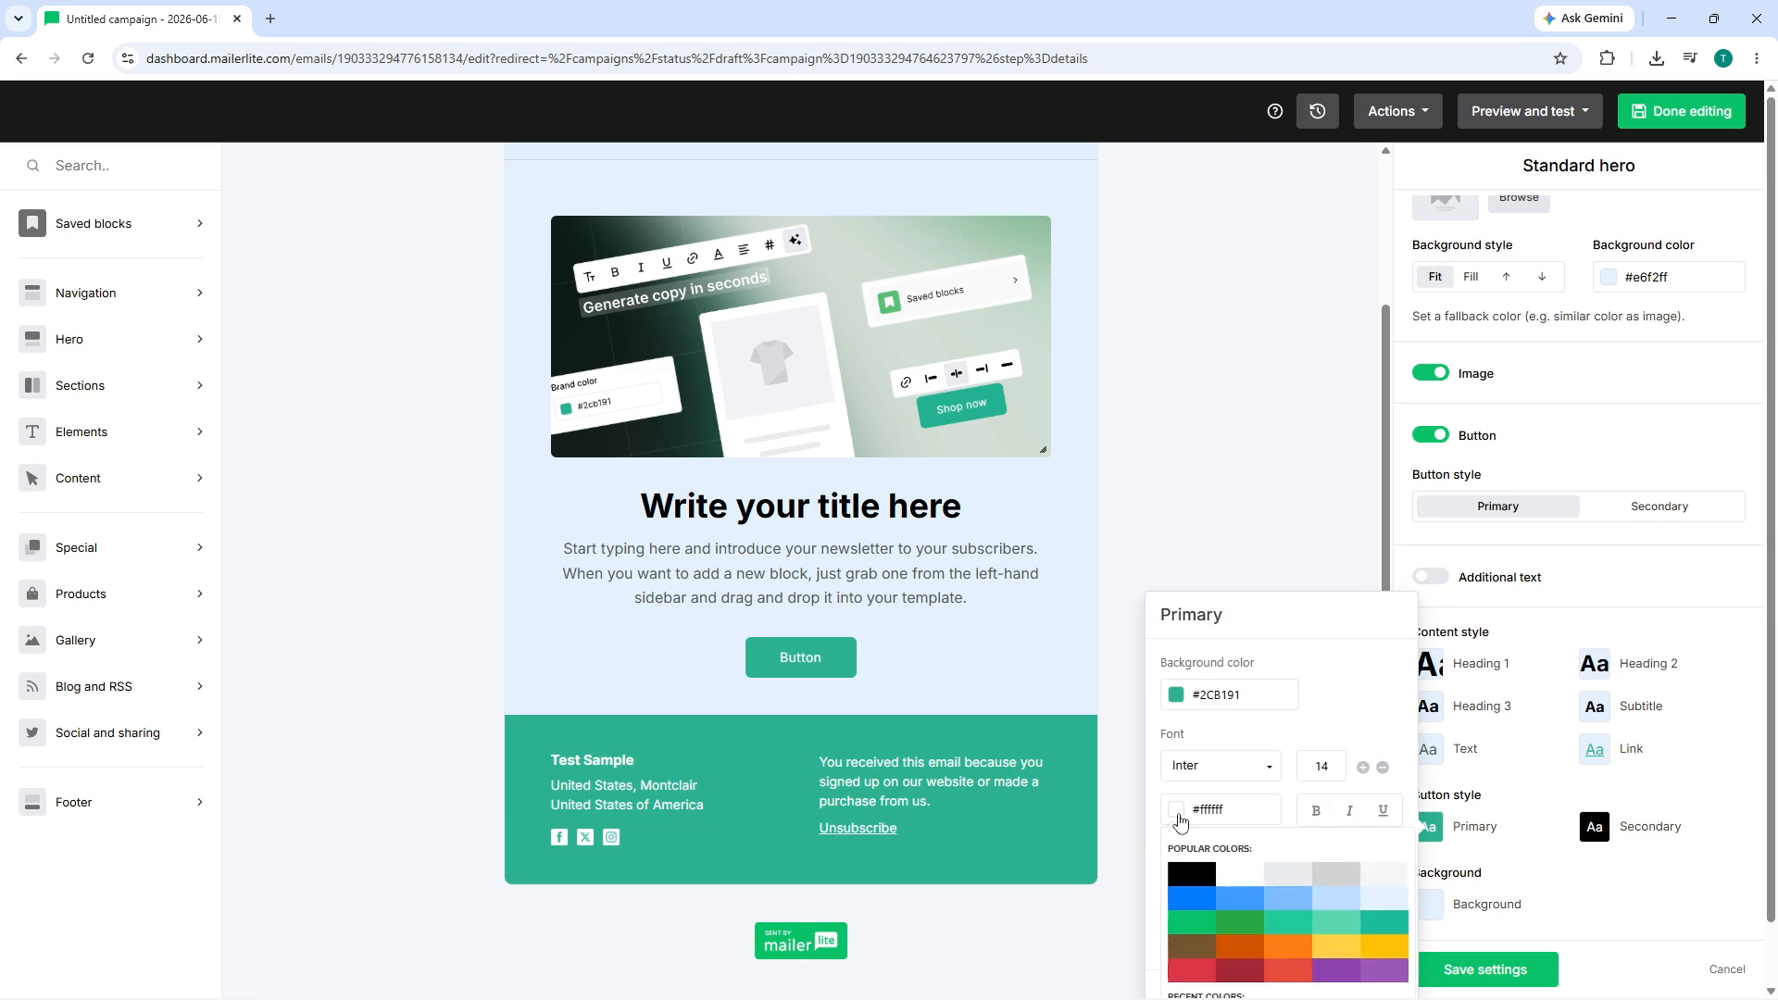
pyautogui.click(1283, 880)
pyautogui.click(1227, 884)
pyautogui.click(1547, 831)
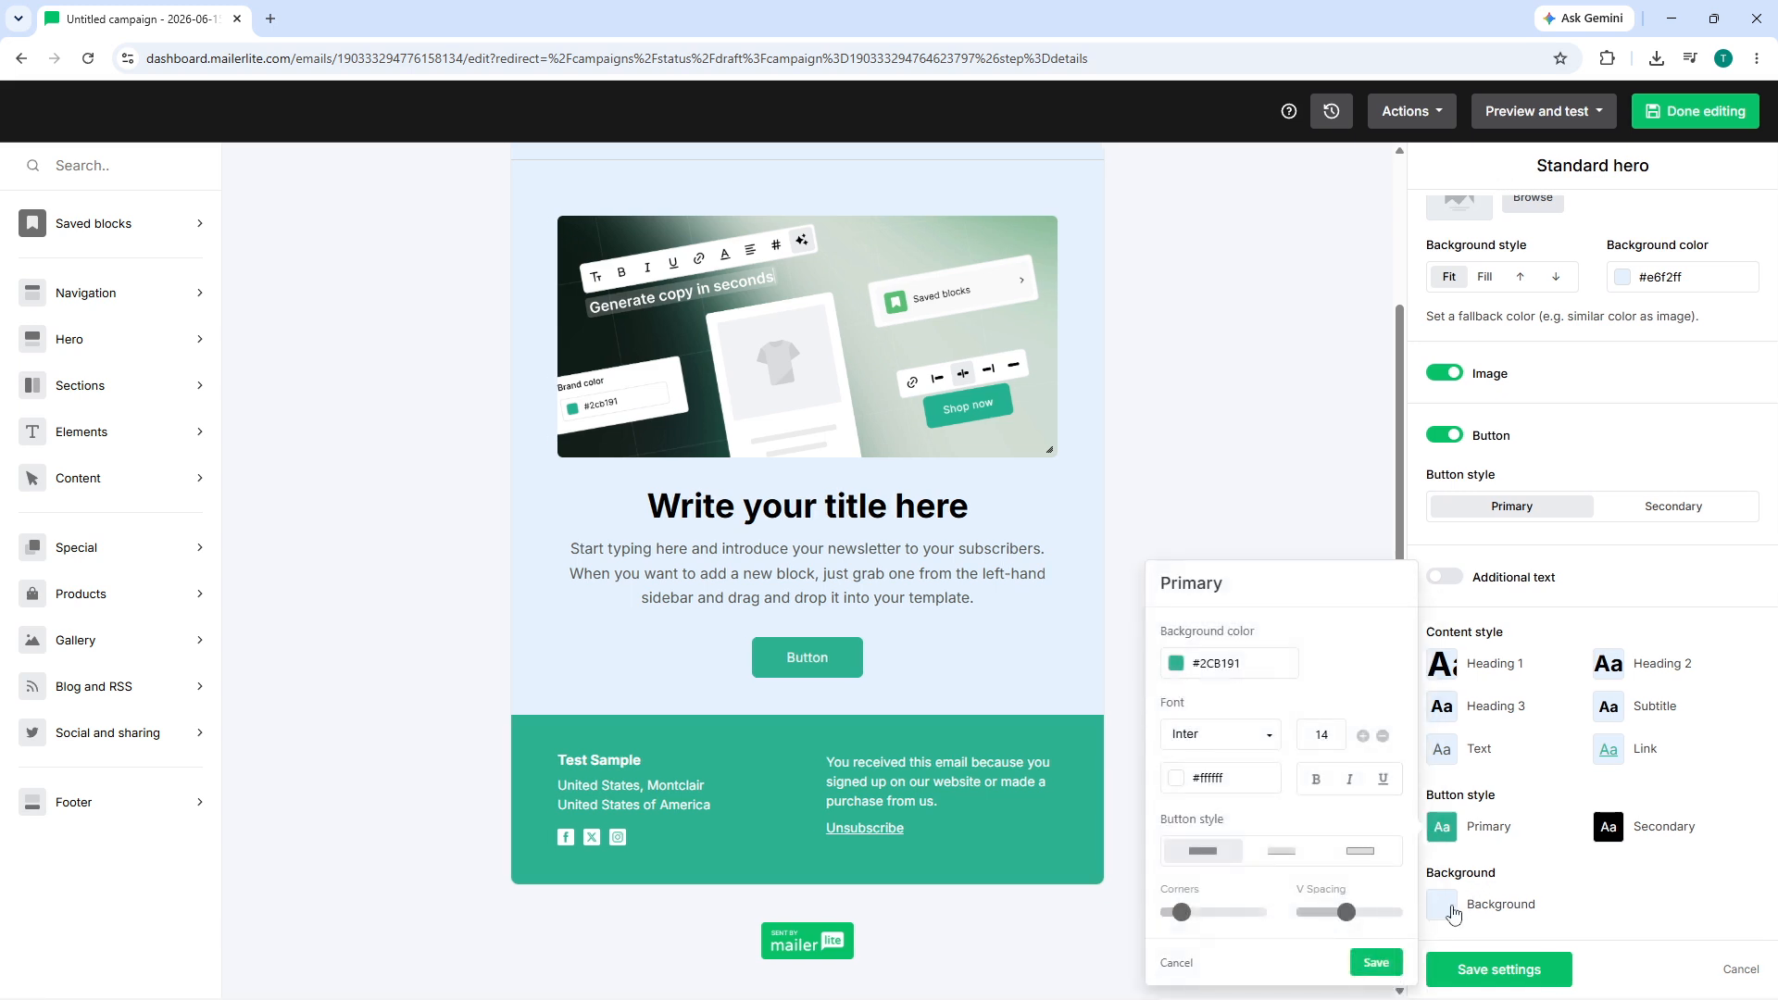
pyautogui.click(1582, 884)
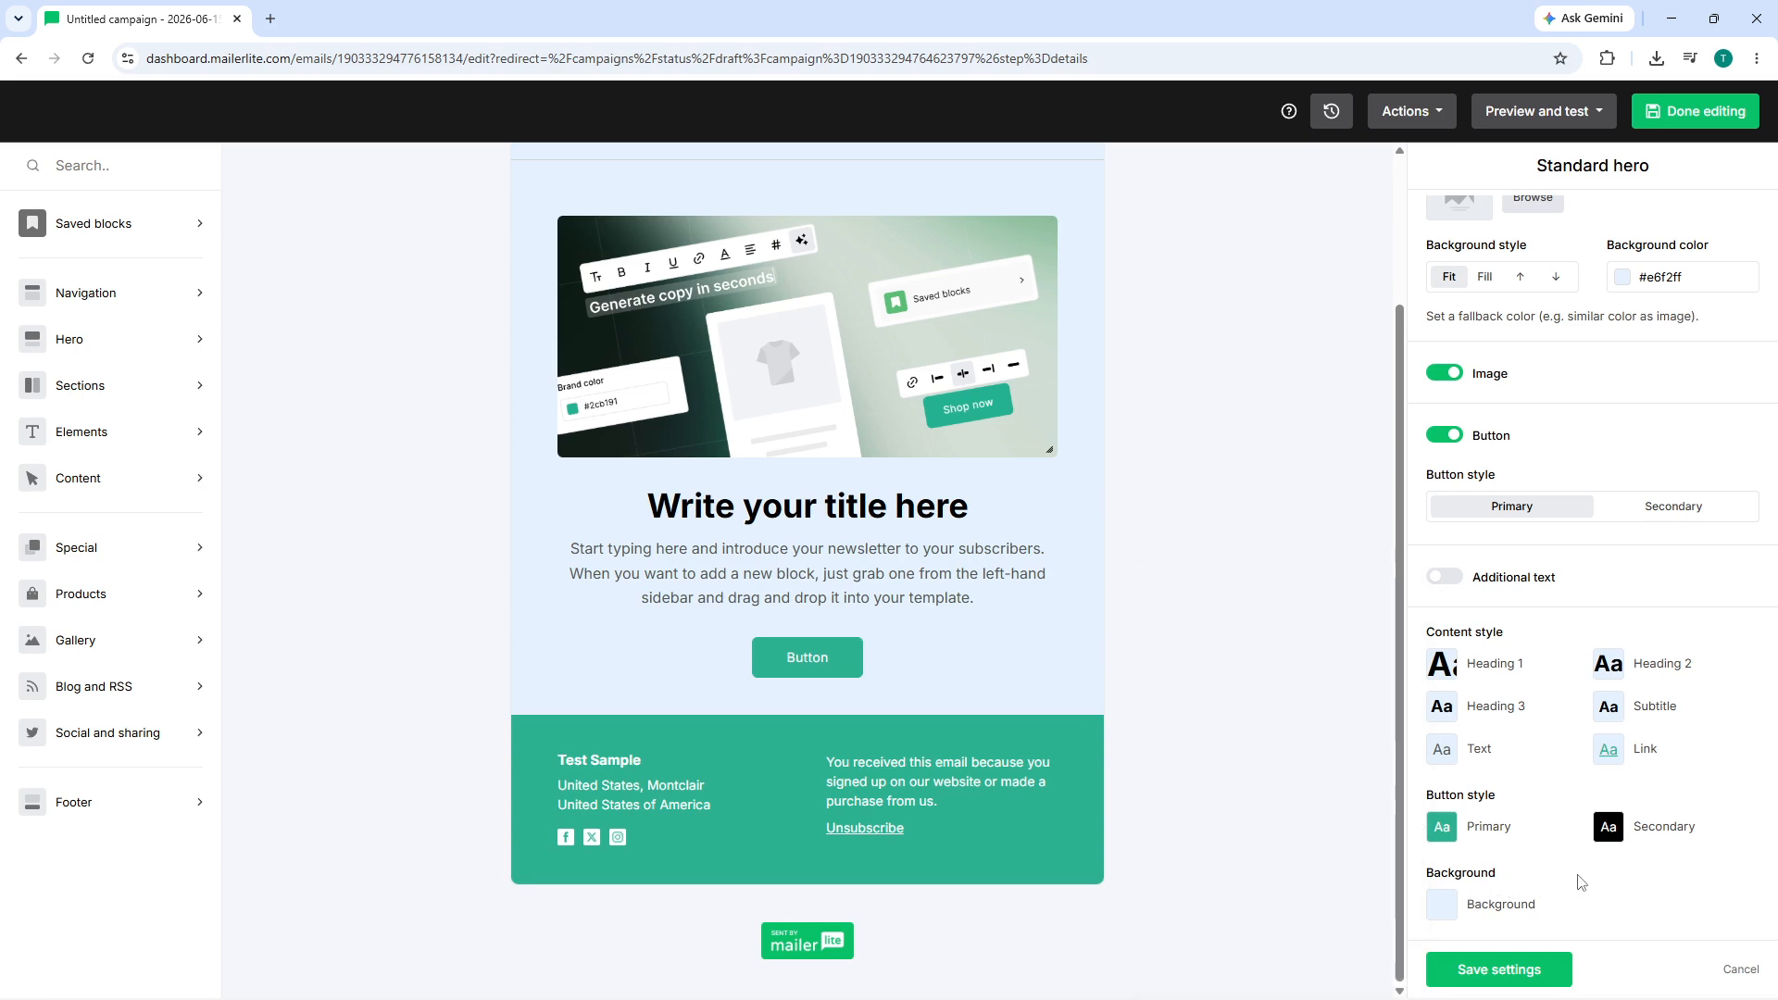
# Step: Compare background colors such as #fd7e14, #58d7b1, #28a745 and #ffd145 for the hero's Primary button style, and save it with #20c997
pyautogui.click(1442, 828)
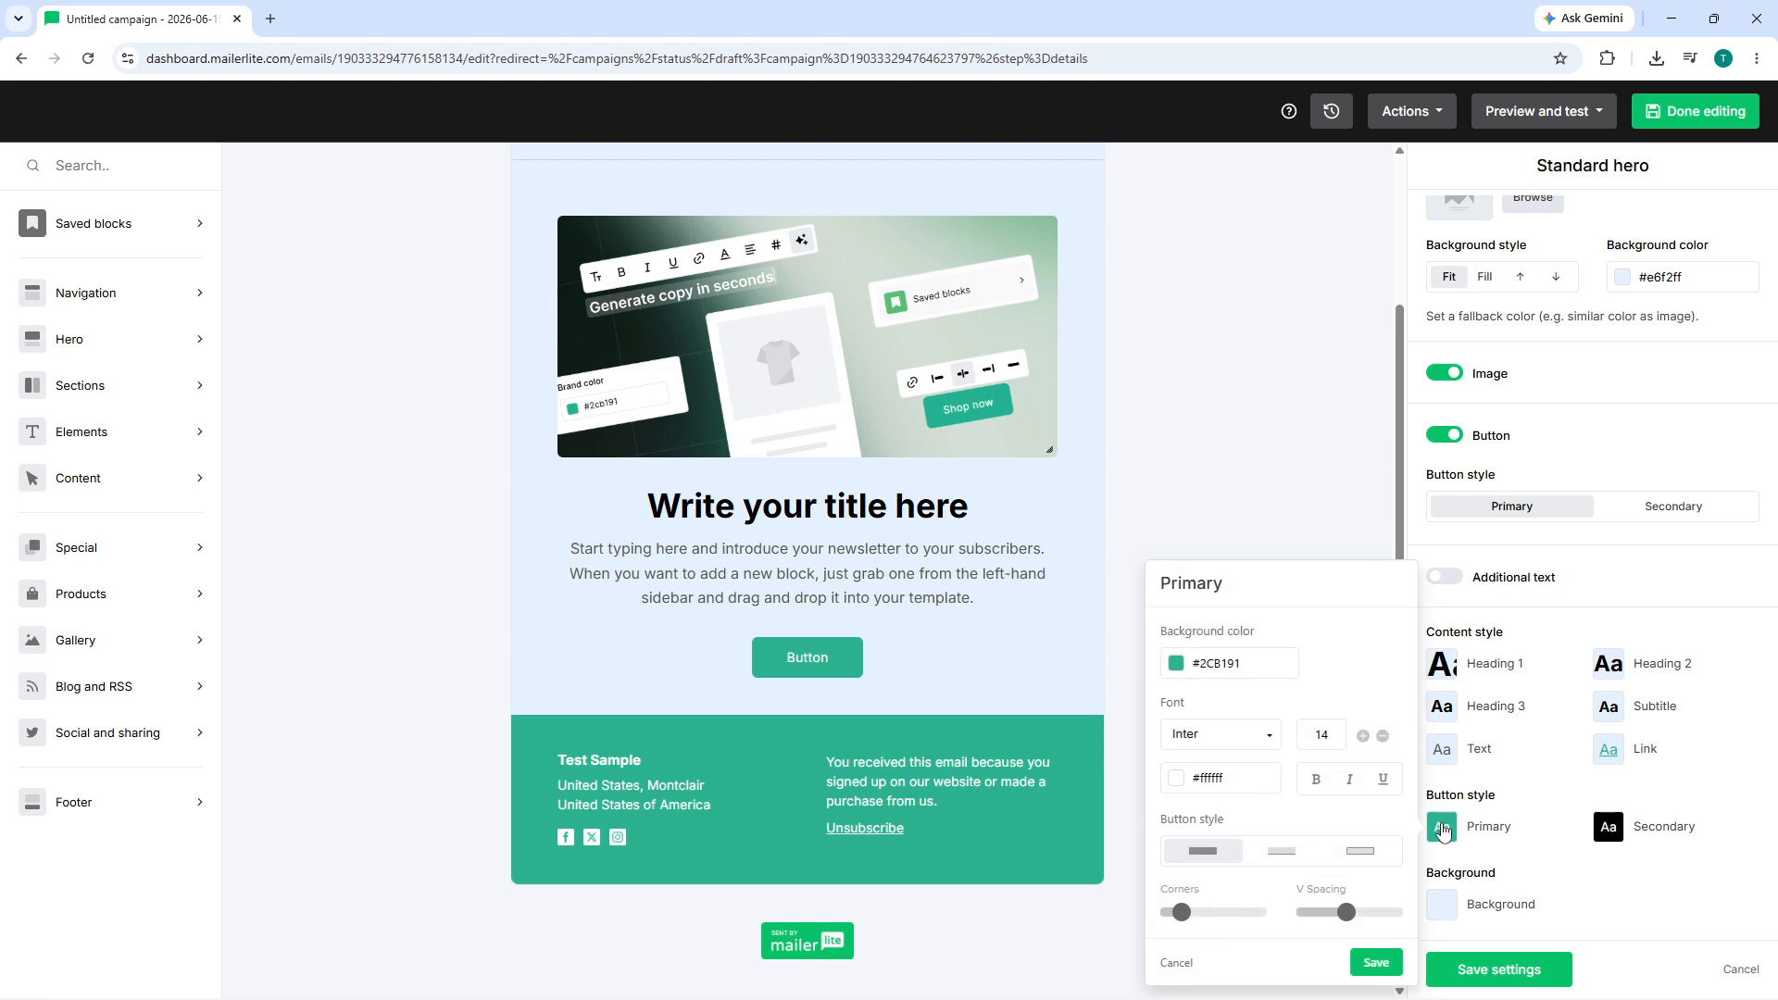
pyautogui.click(1174, 669)
pyautogui.click(1300, 796)
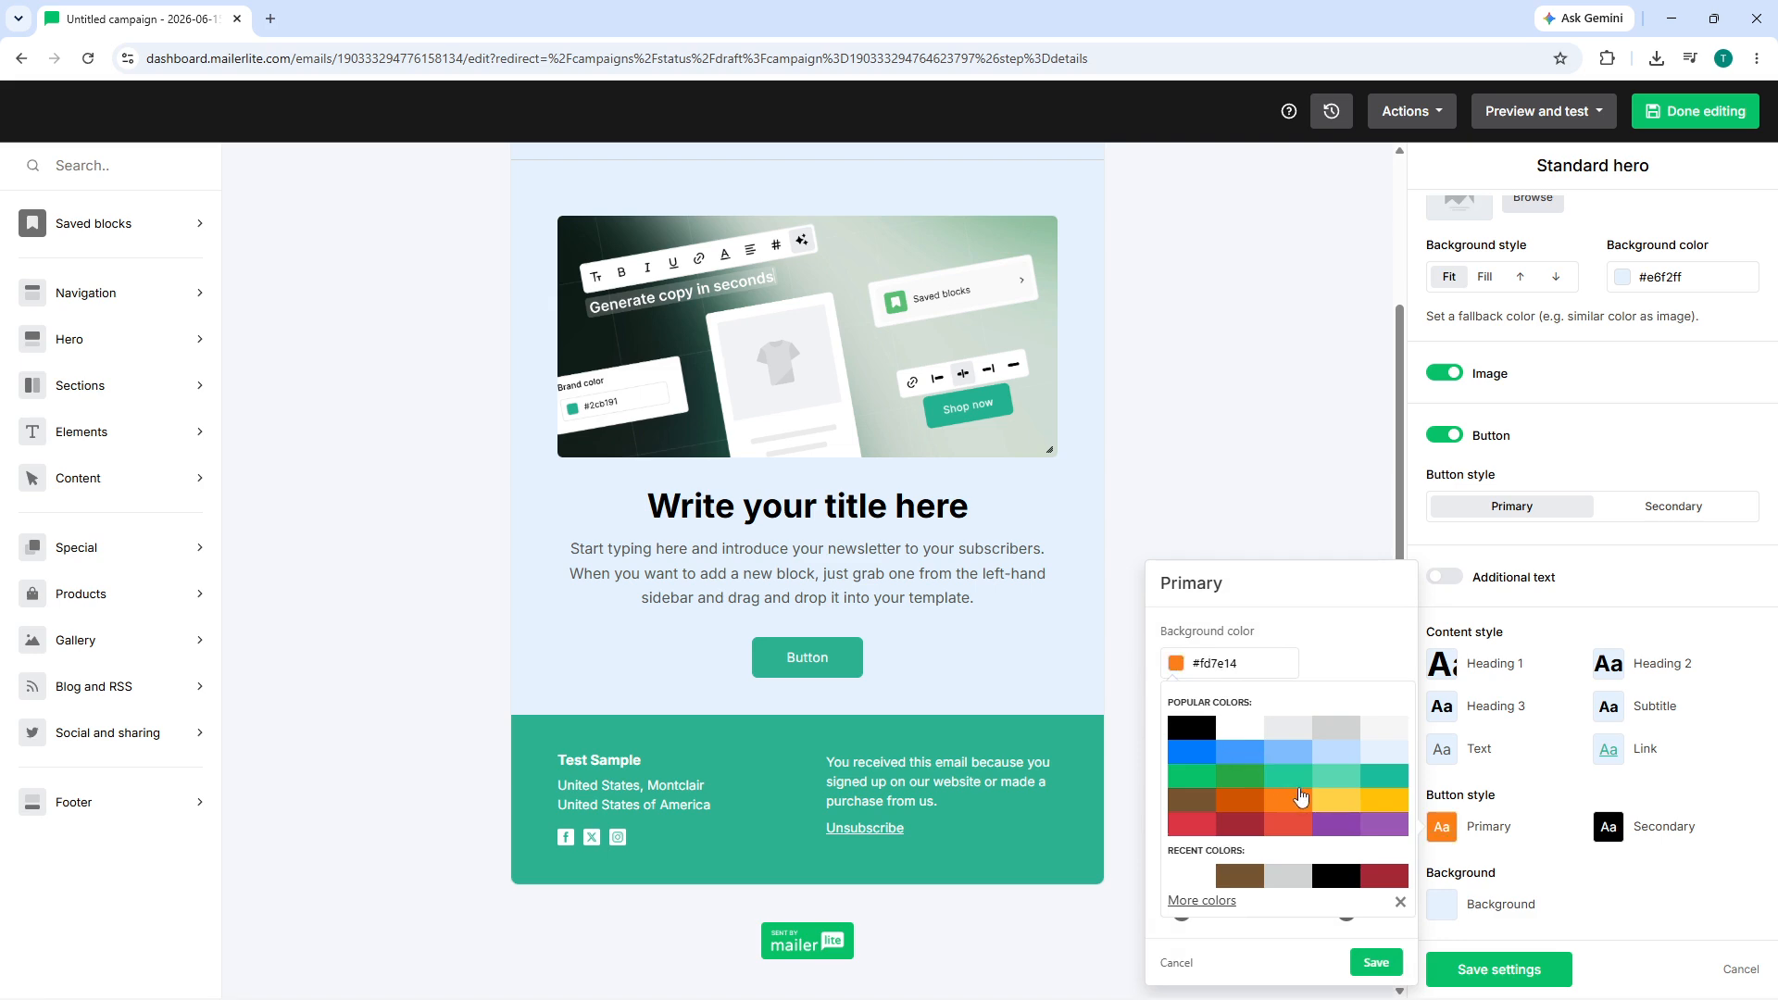
pyautogui.click(1340, 782)
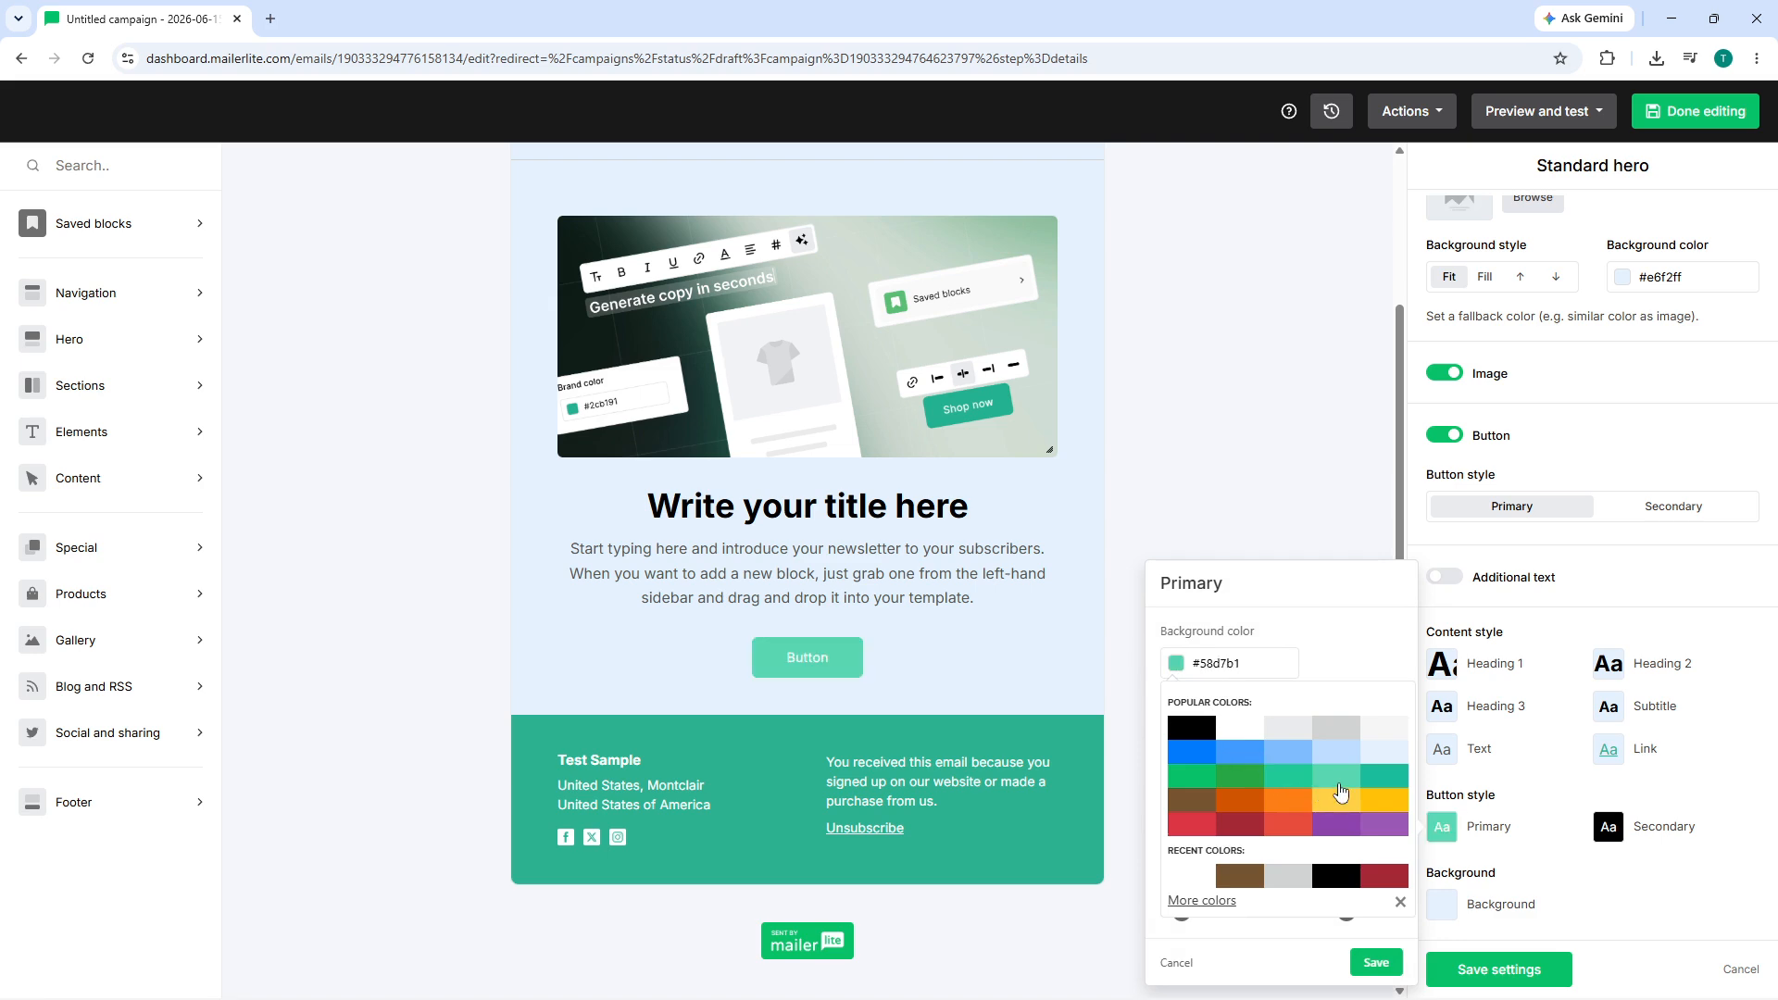
pyautogui.click(1340, 752)
pyautogui.click(1244, 774)
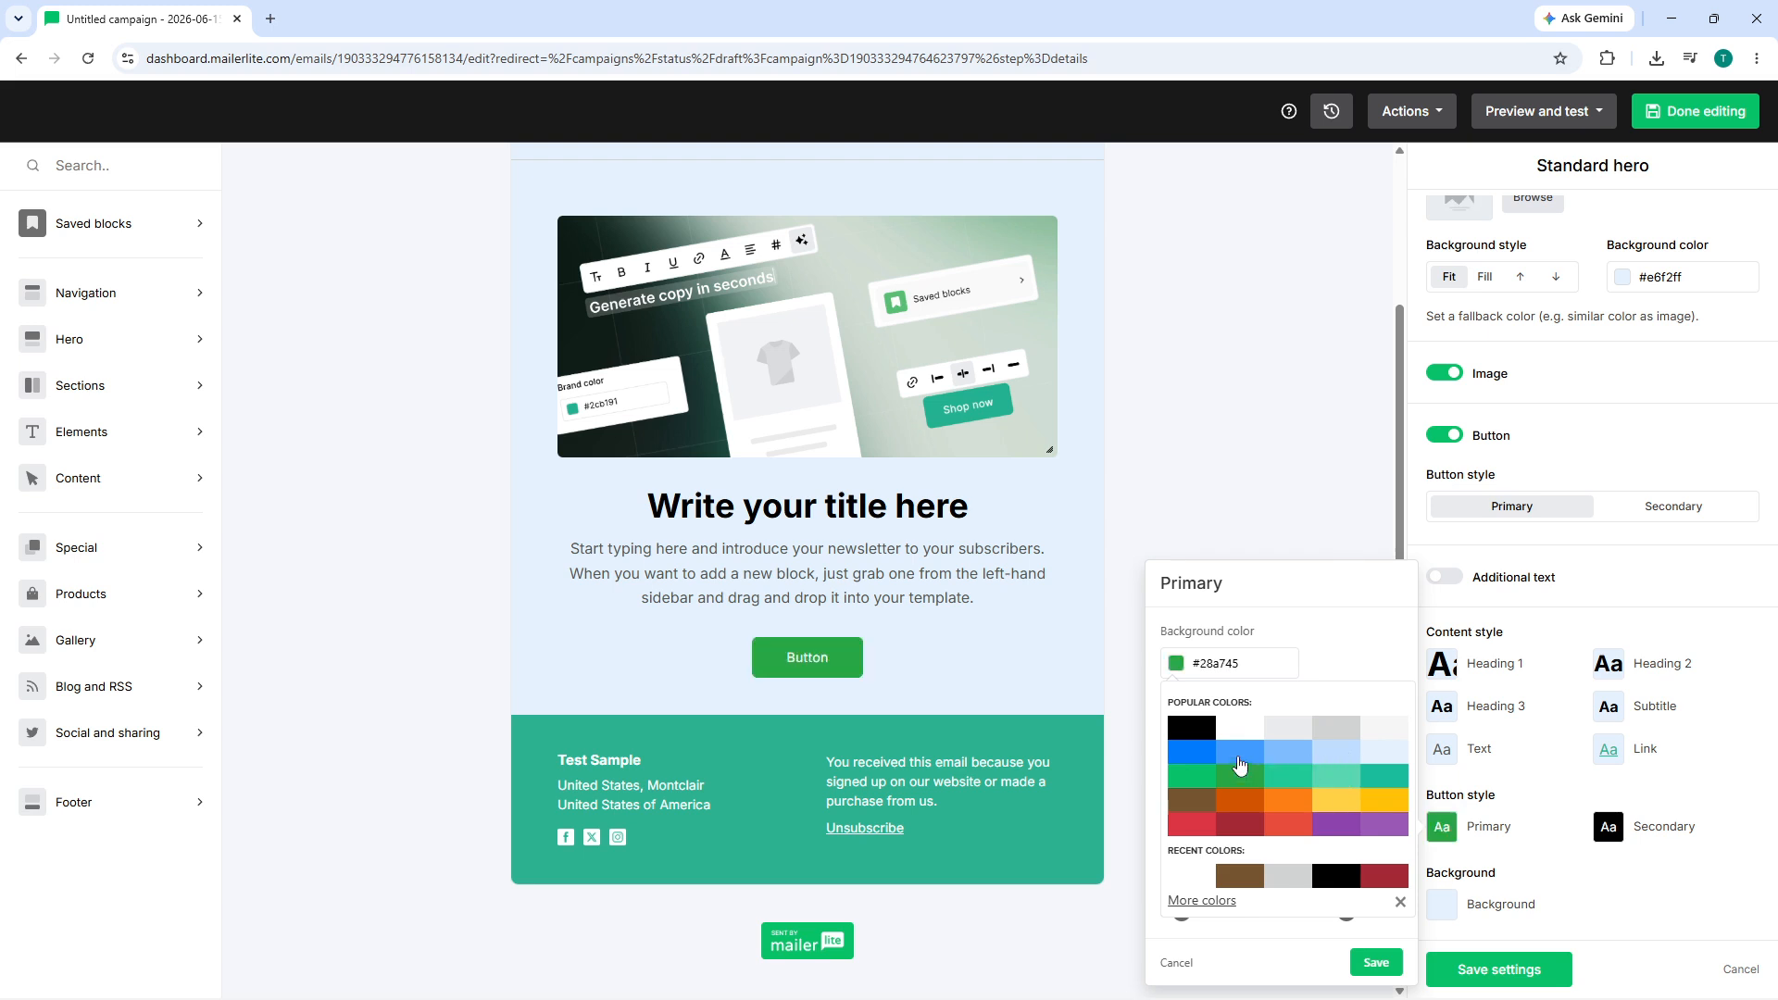
pyautogui.click(1227, 739)
pyautogui.click(1293, 780)
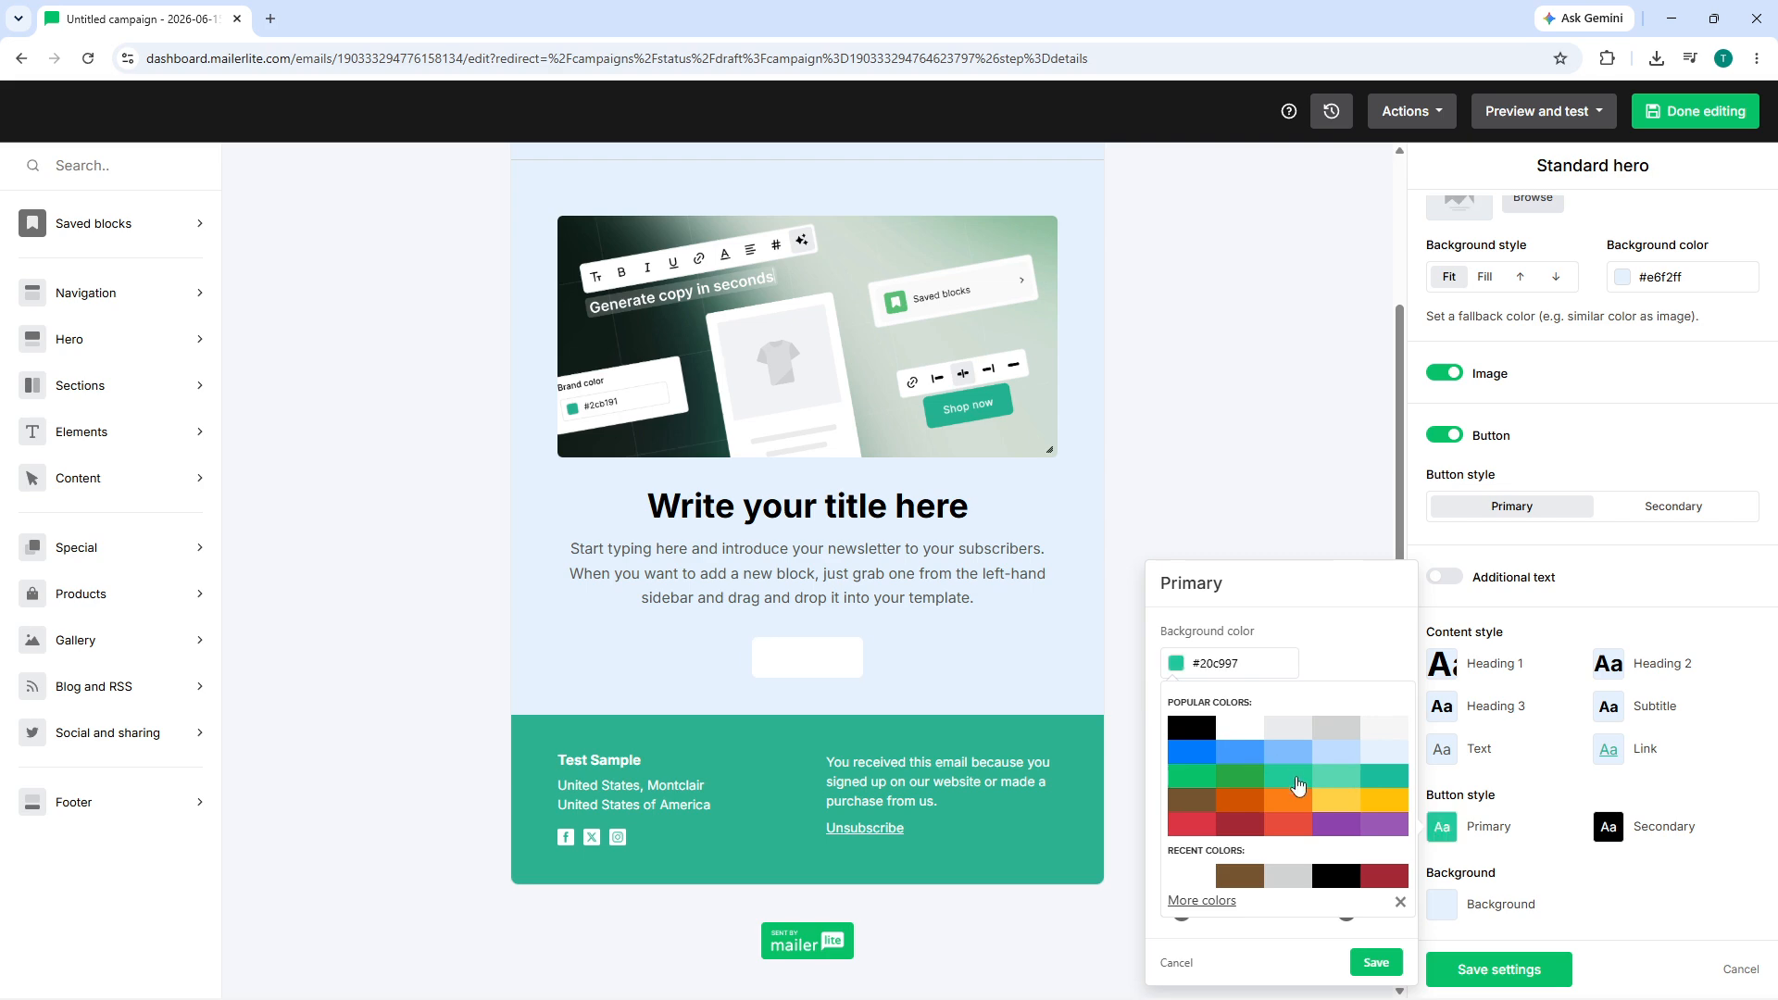
pyautogui.click(1337, 800)
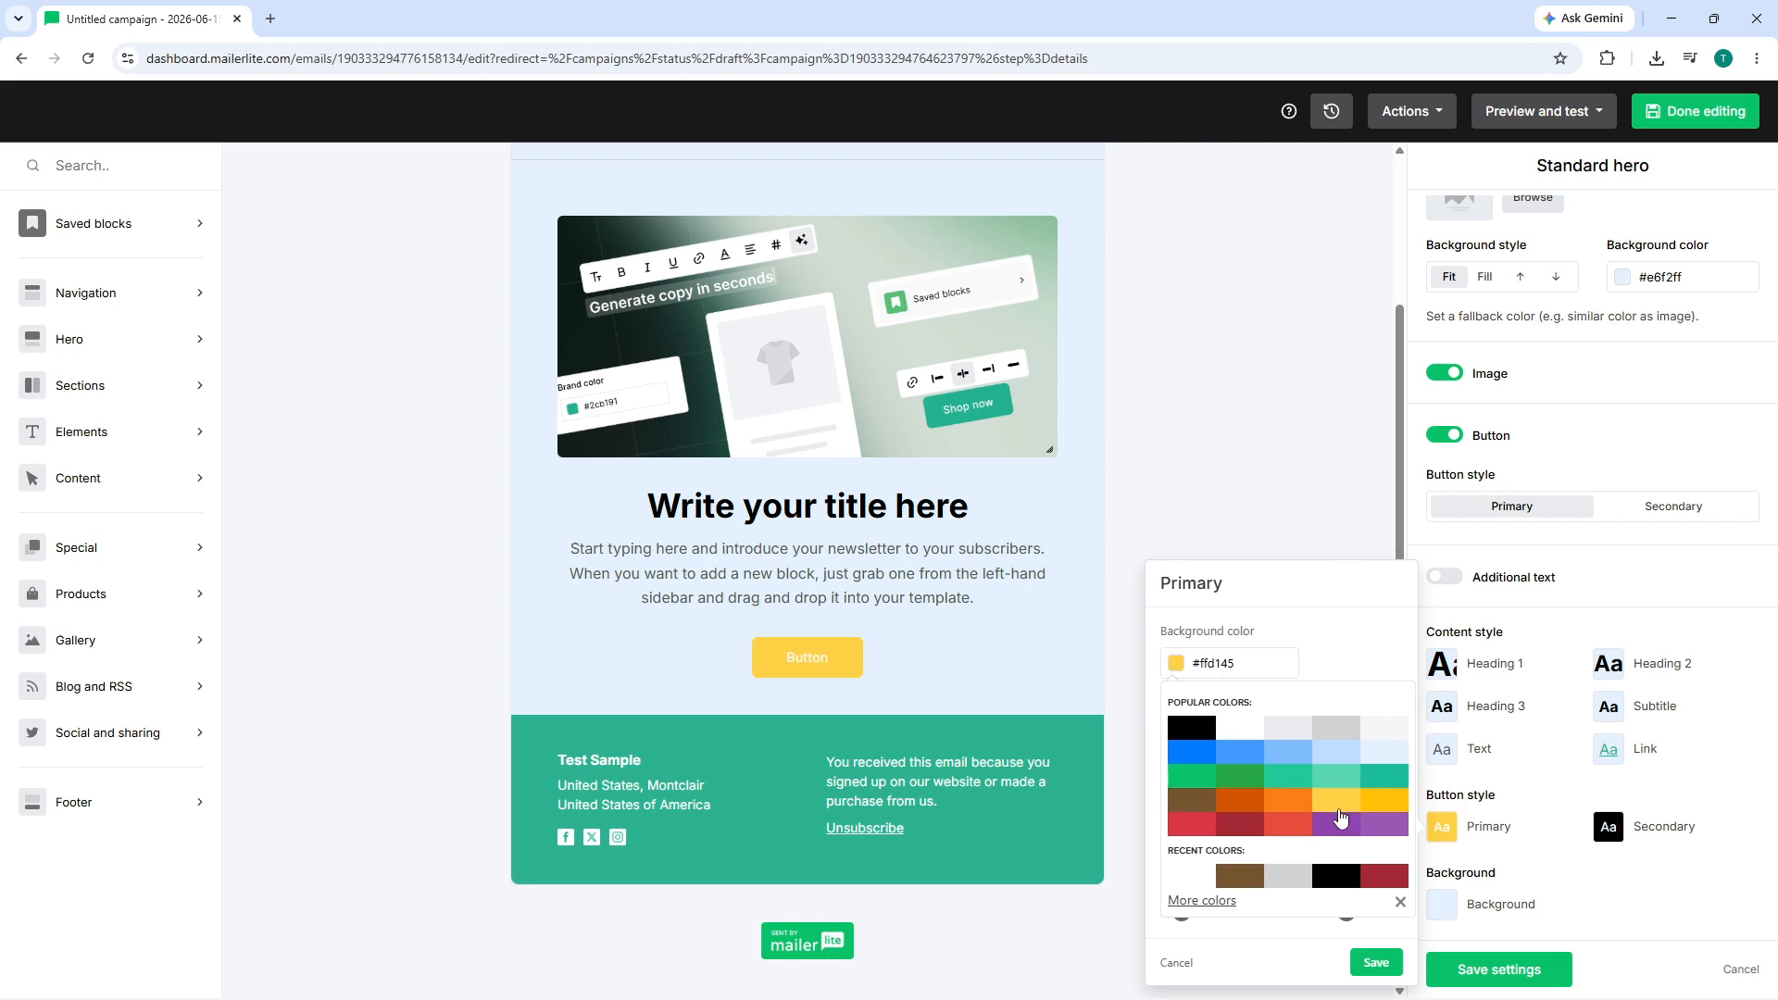
pyautogui.click(1273, 786)
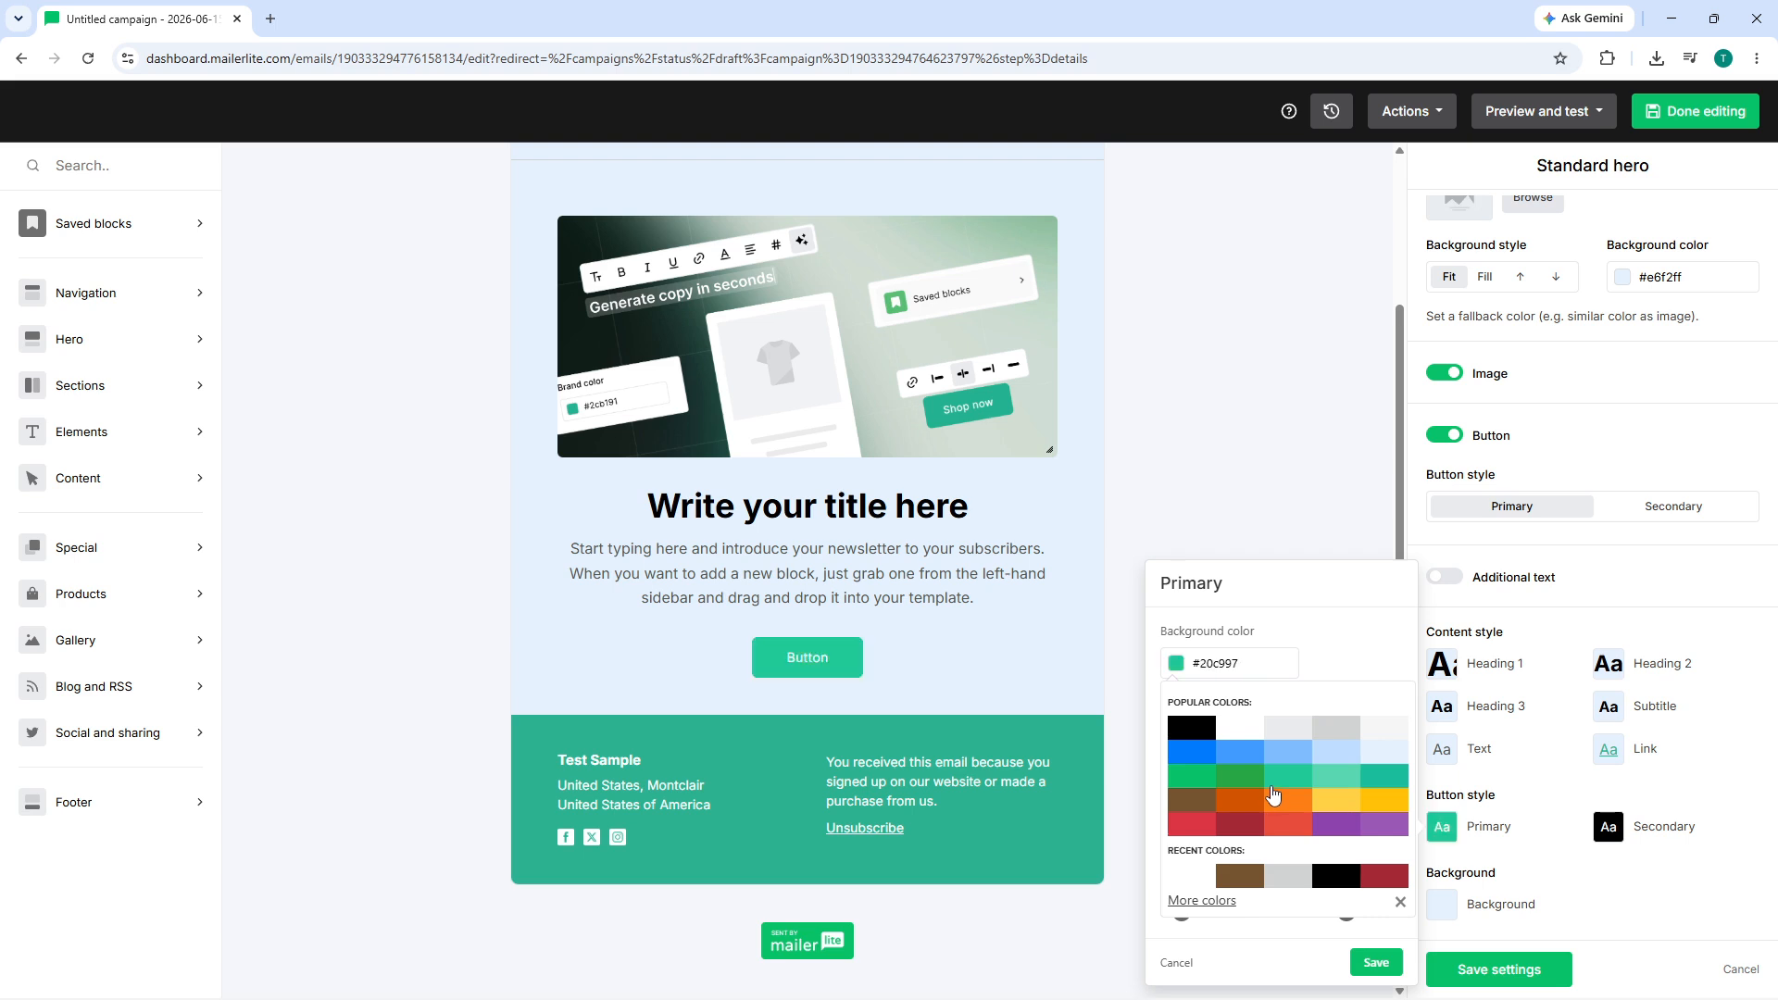
pyautogui.click(1376, 963)
pyautogui.click(1375, 961)
# Step: Send a test email of the campaign to the prefilled recipient address
pyautogui.click(1557, 113)
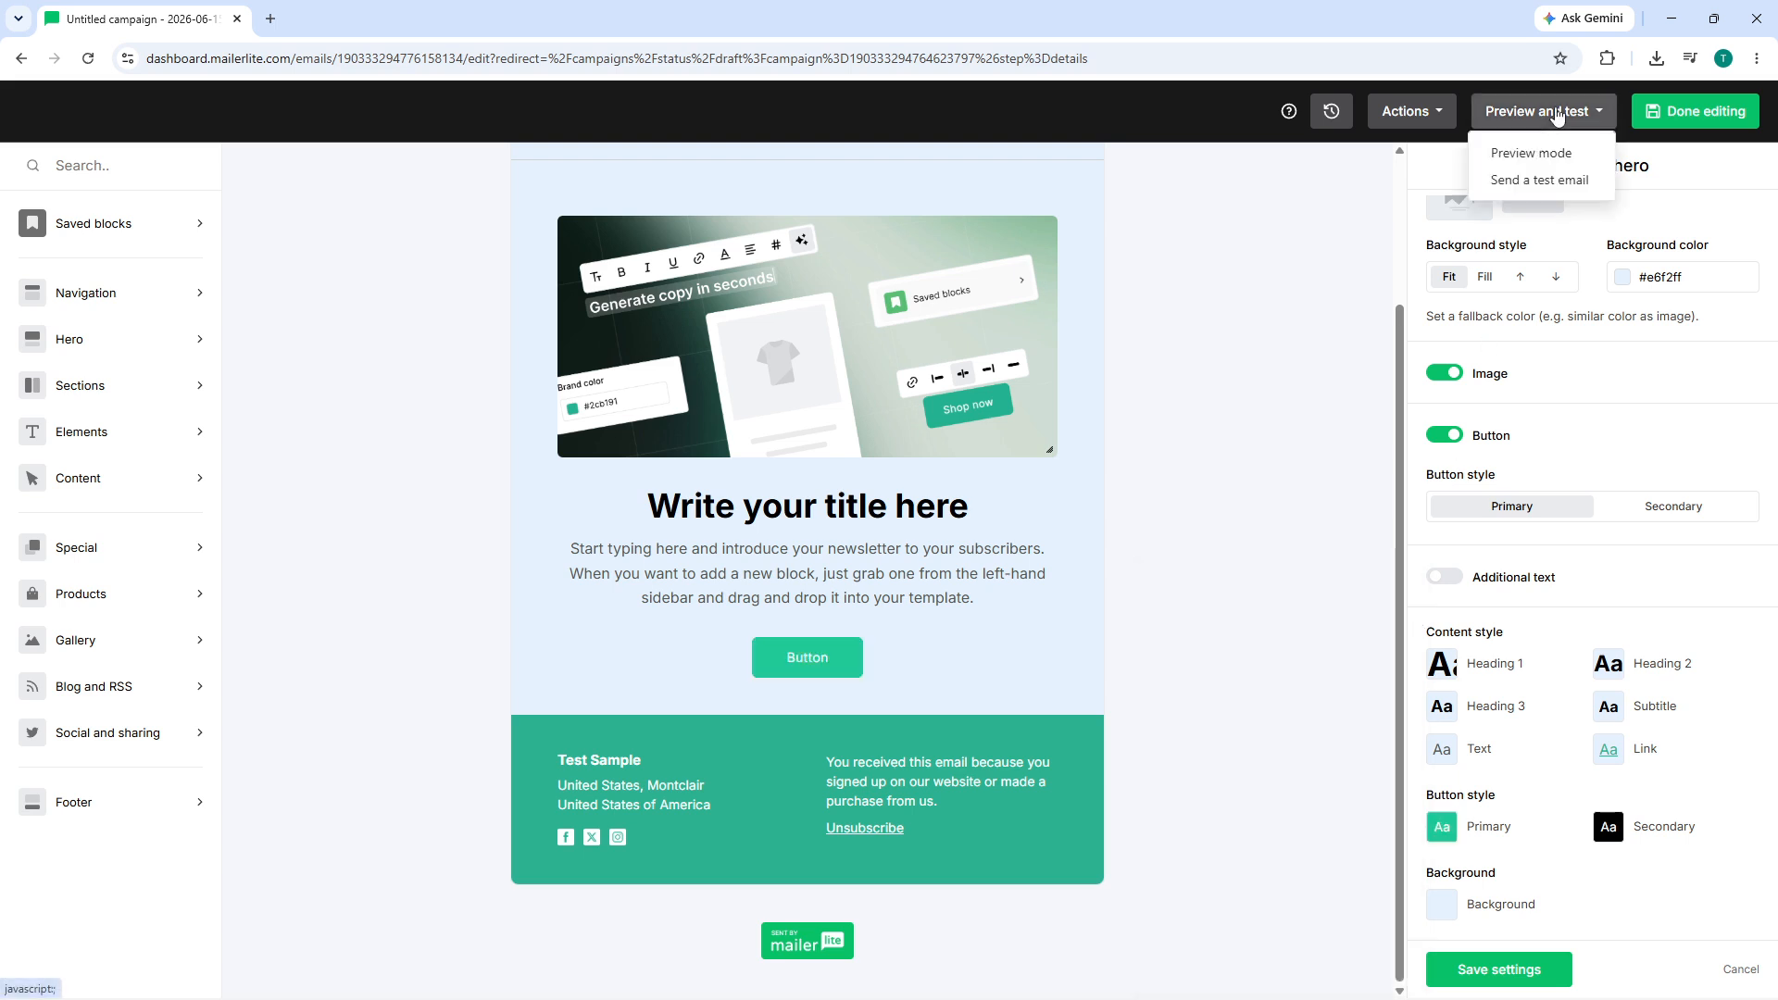
pyautogui.click(1523, 178)
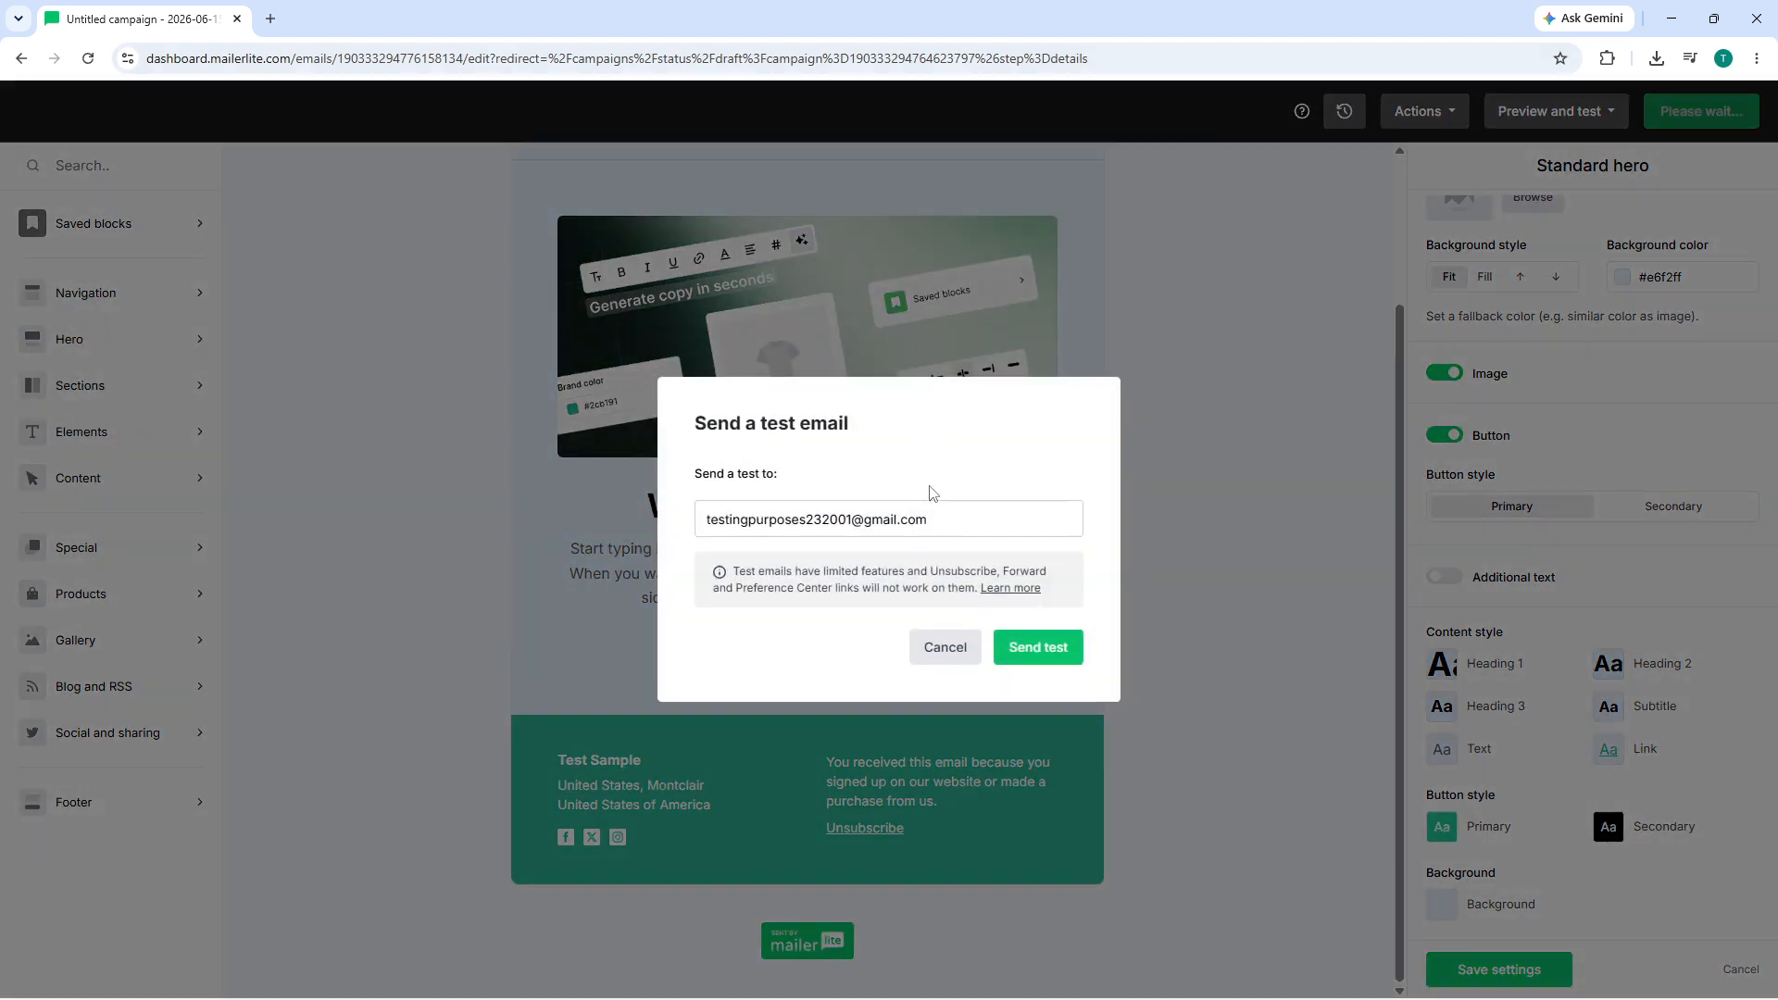
pyautogui.click(1037, 651)
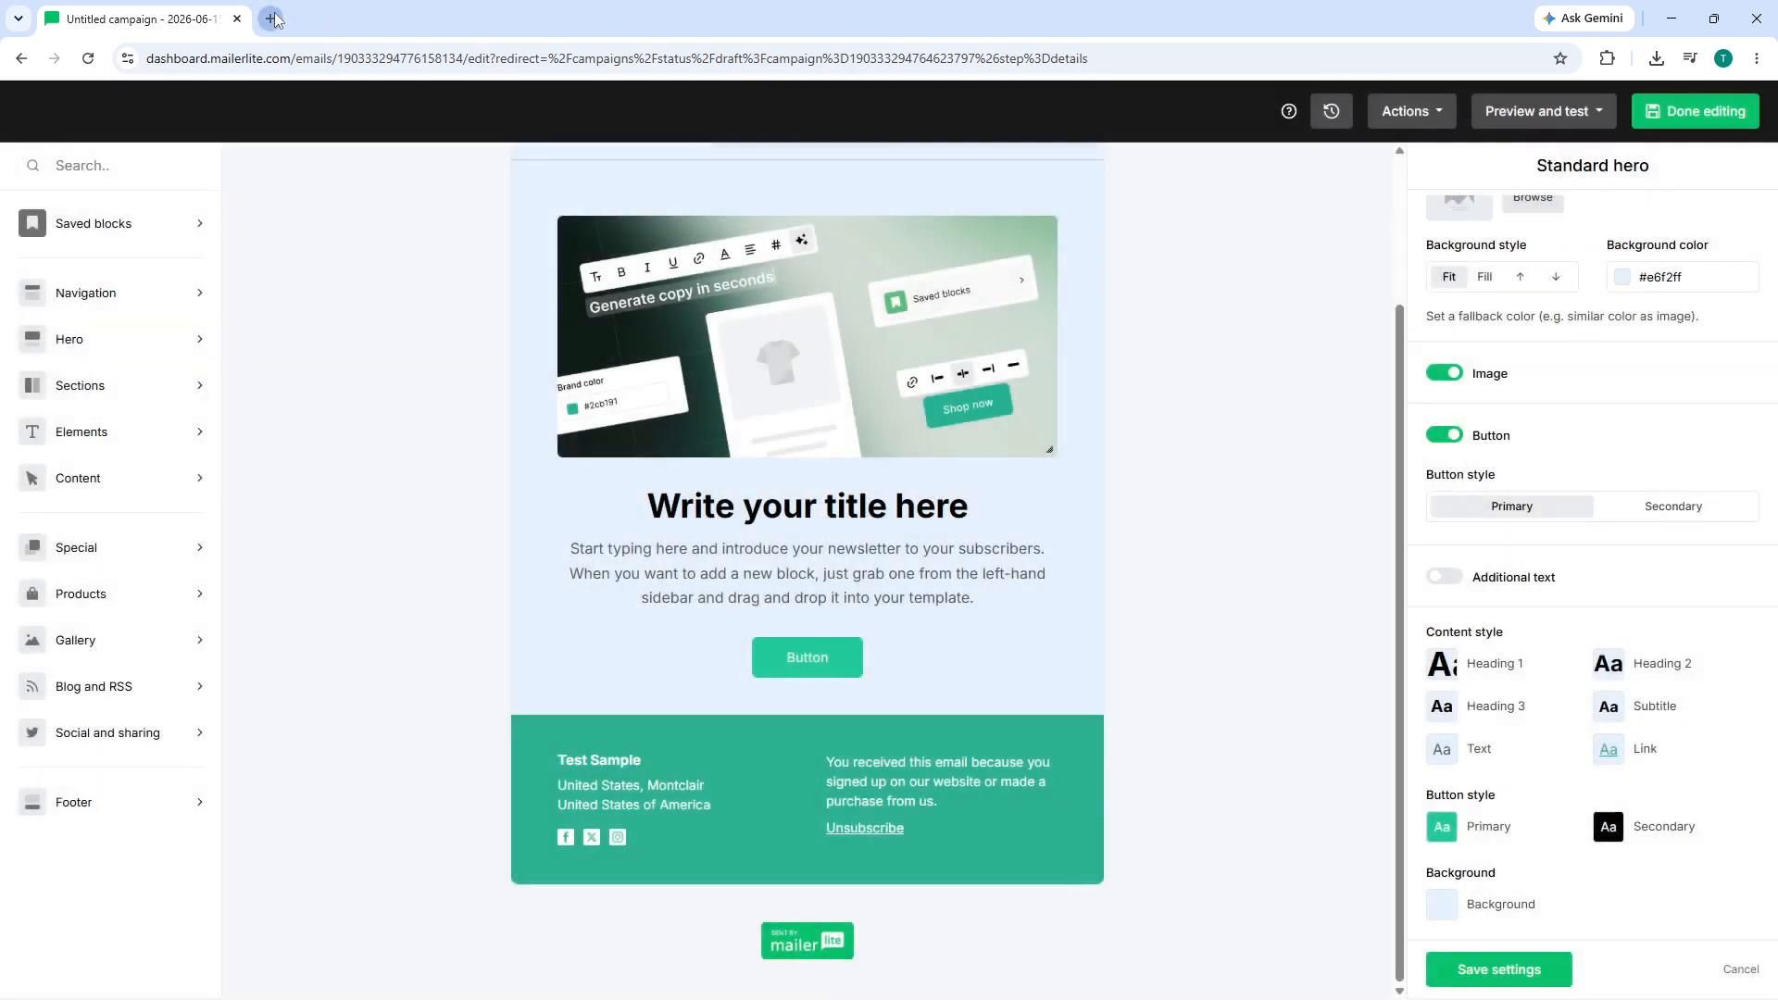
# Step: Open Gmail in a new browser tab and switch to the inbox of the account that receives the test email
pyautogui.click(271, 18)
pyautogui.write('g')
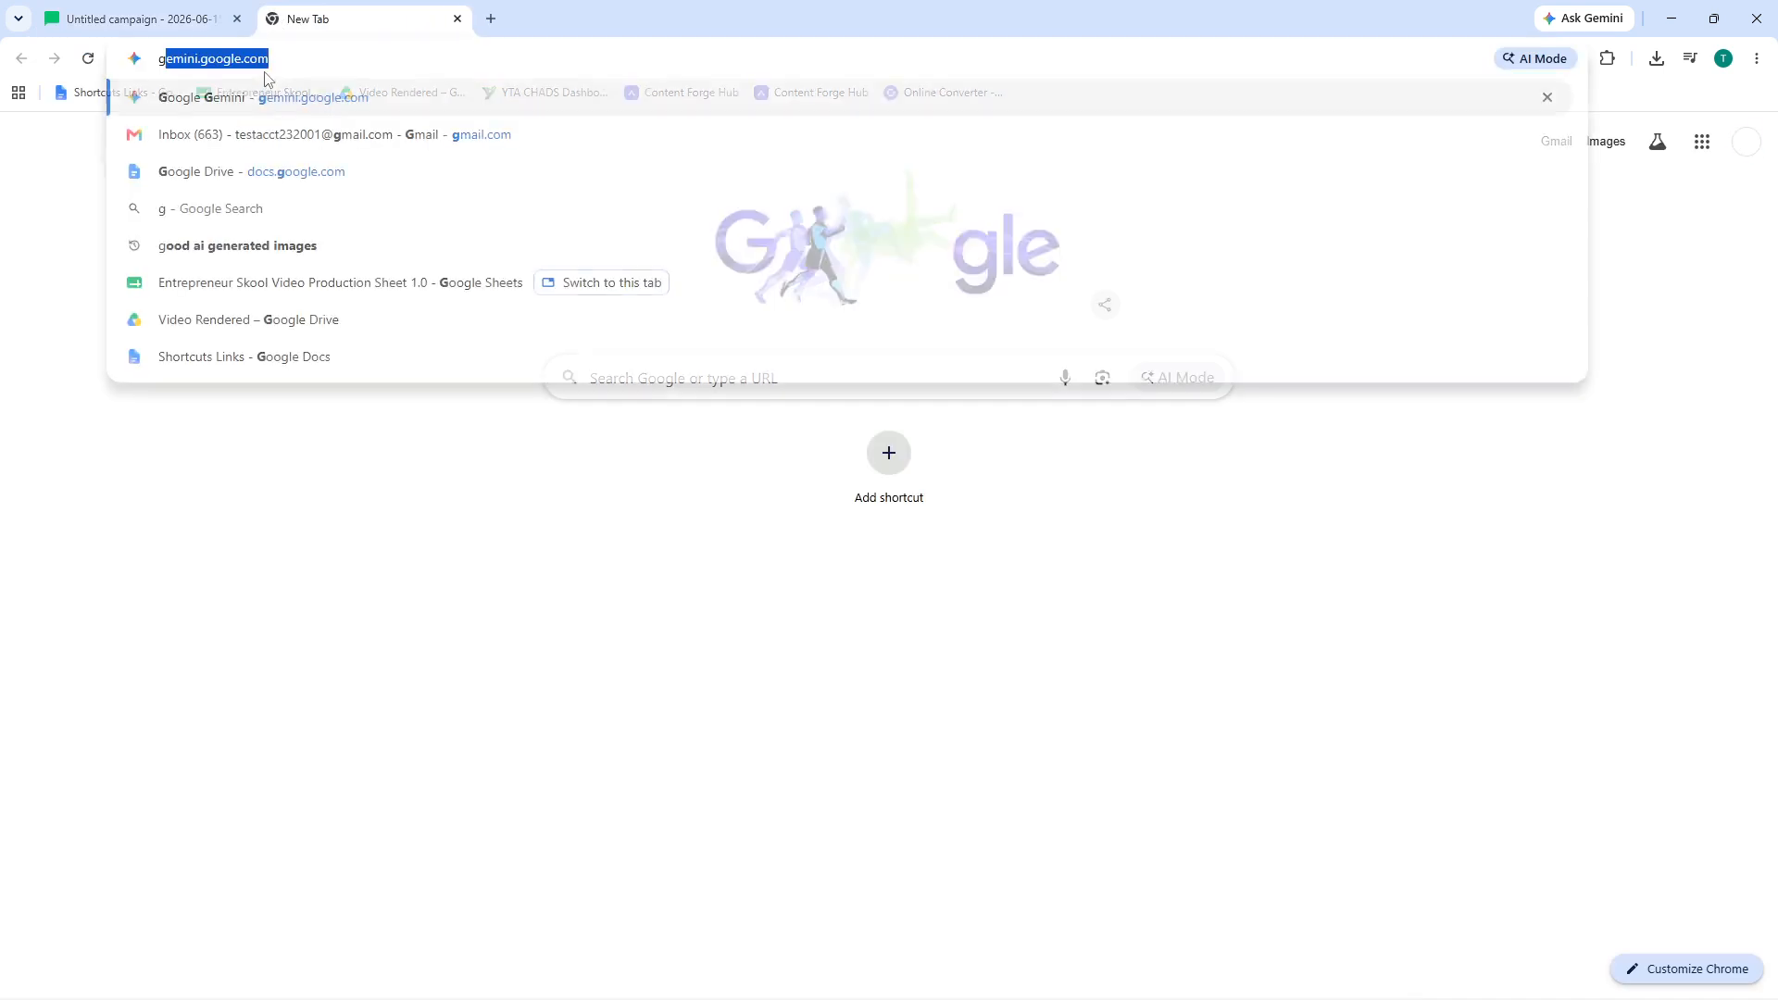
pyautogui.click(224, 139)
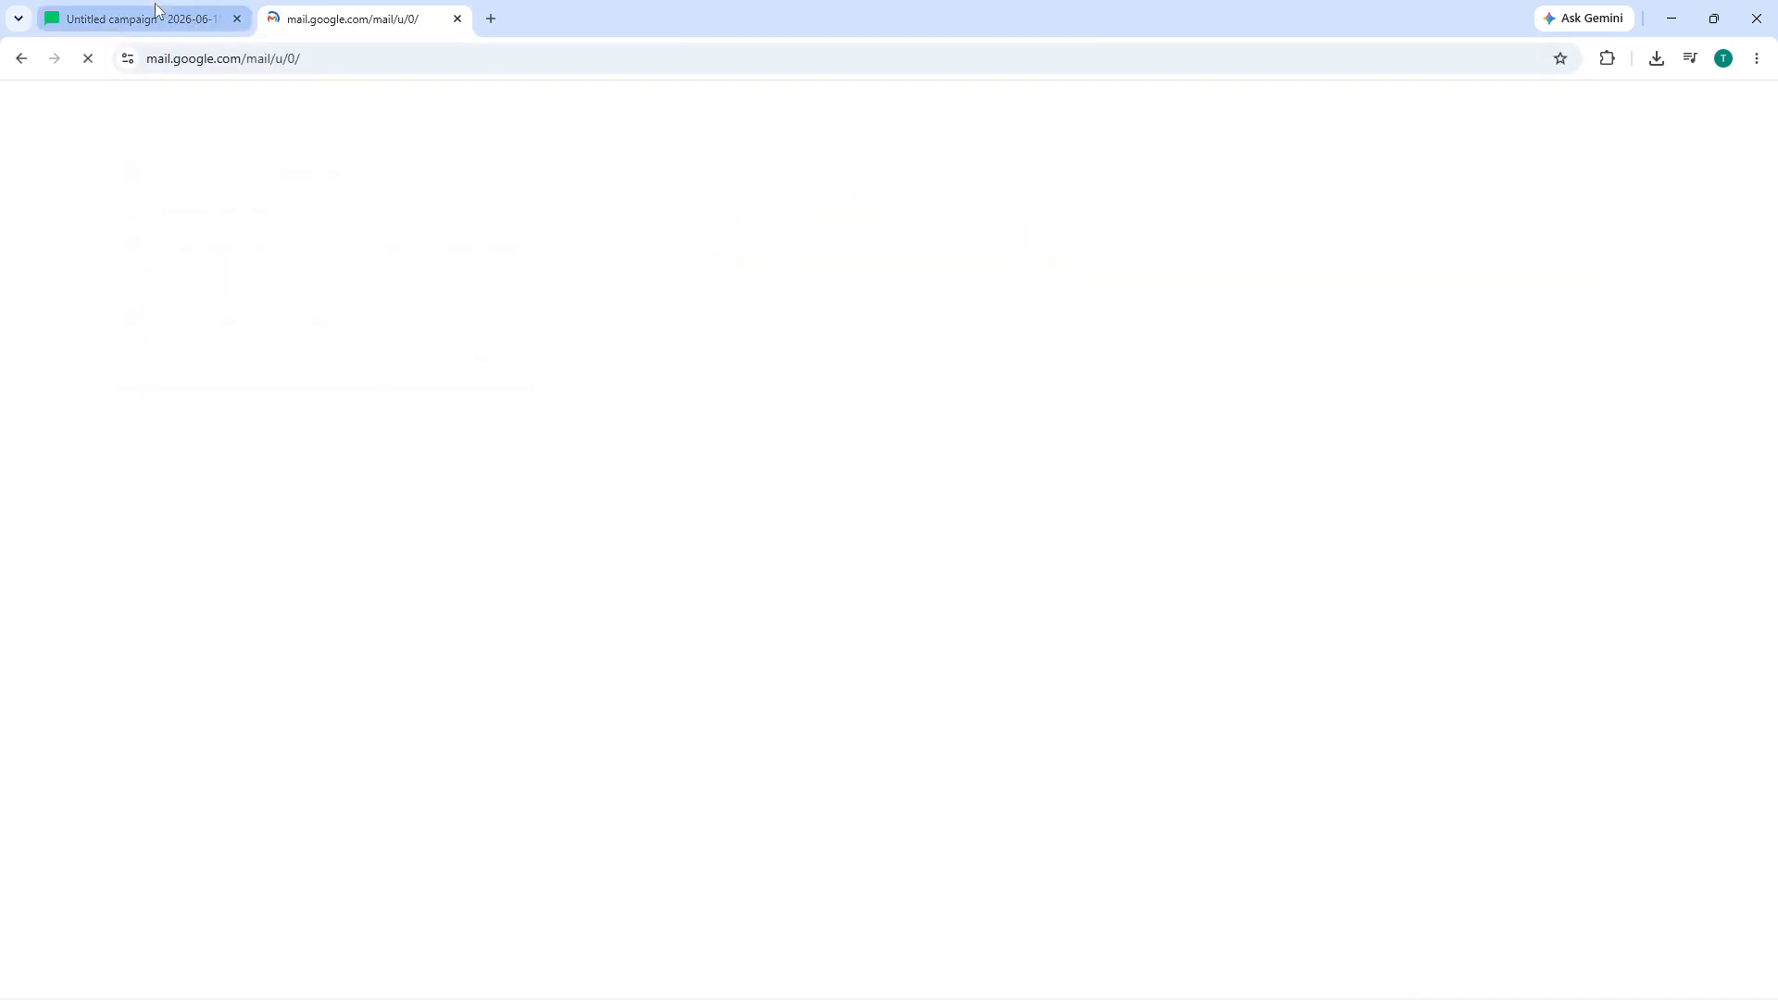
pyautogui.click(154, 2)
pyautogui.click(341, 13)
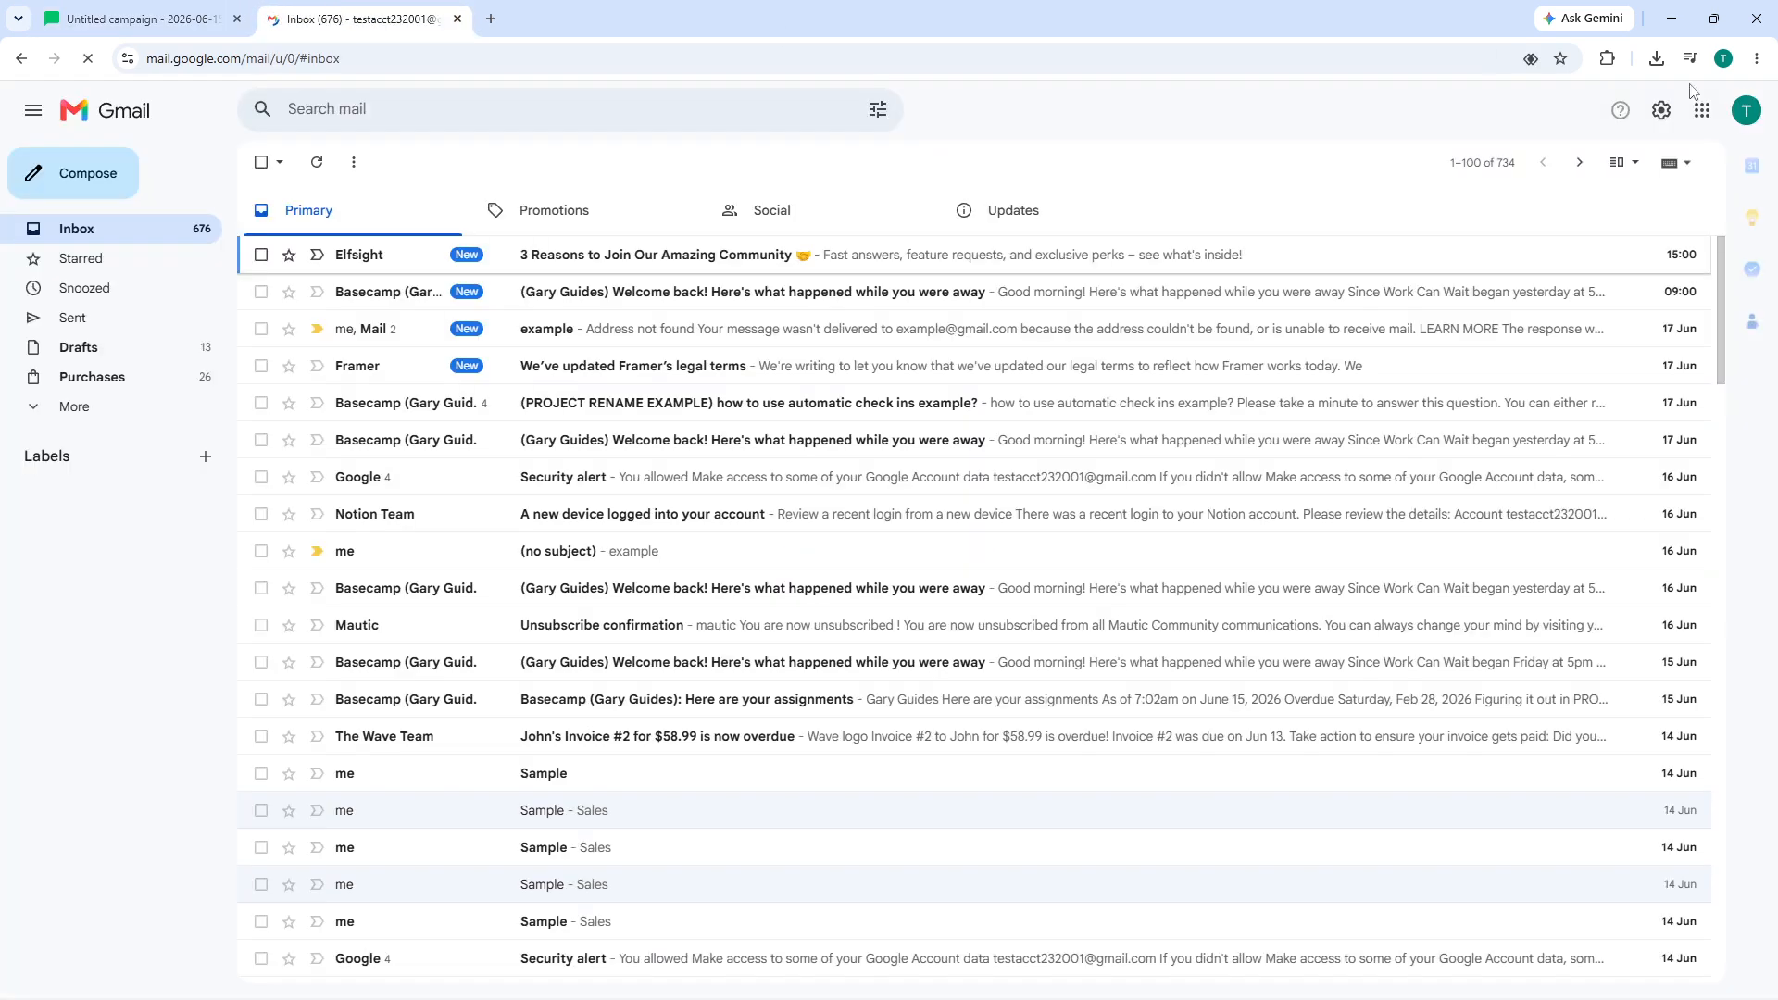
pyautogui.click(1747, 110)
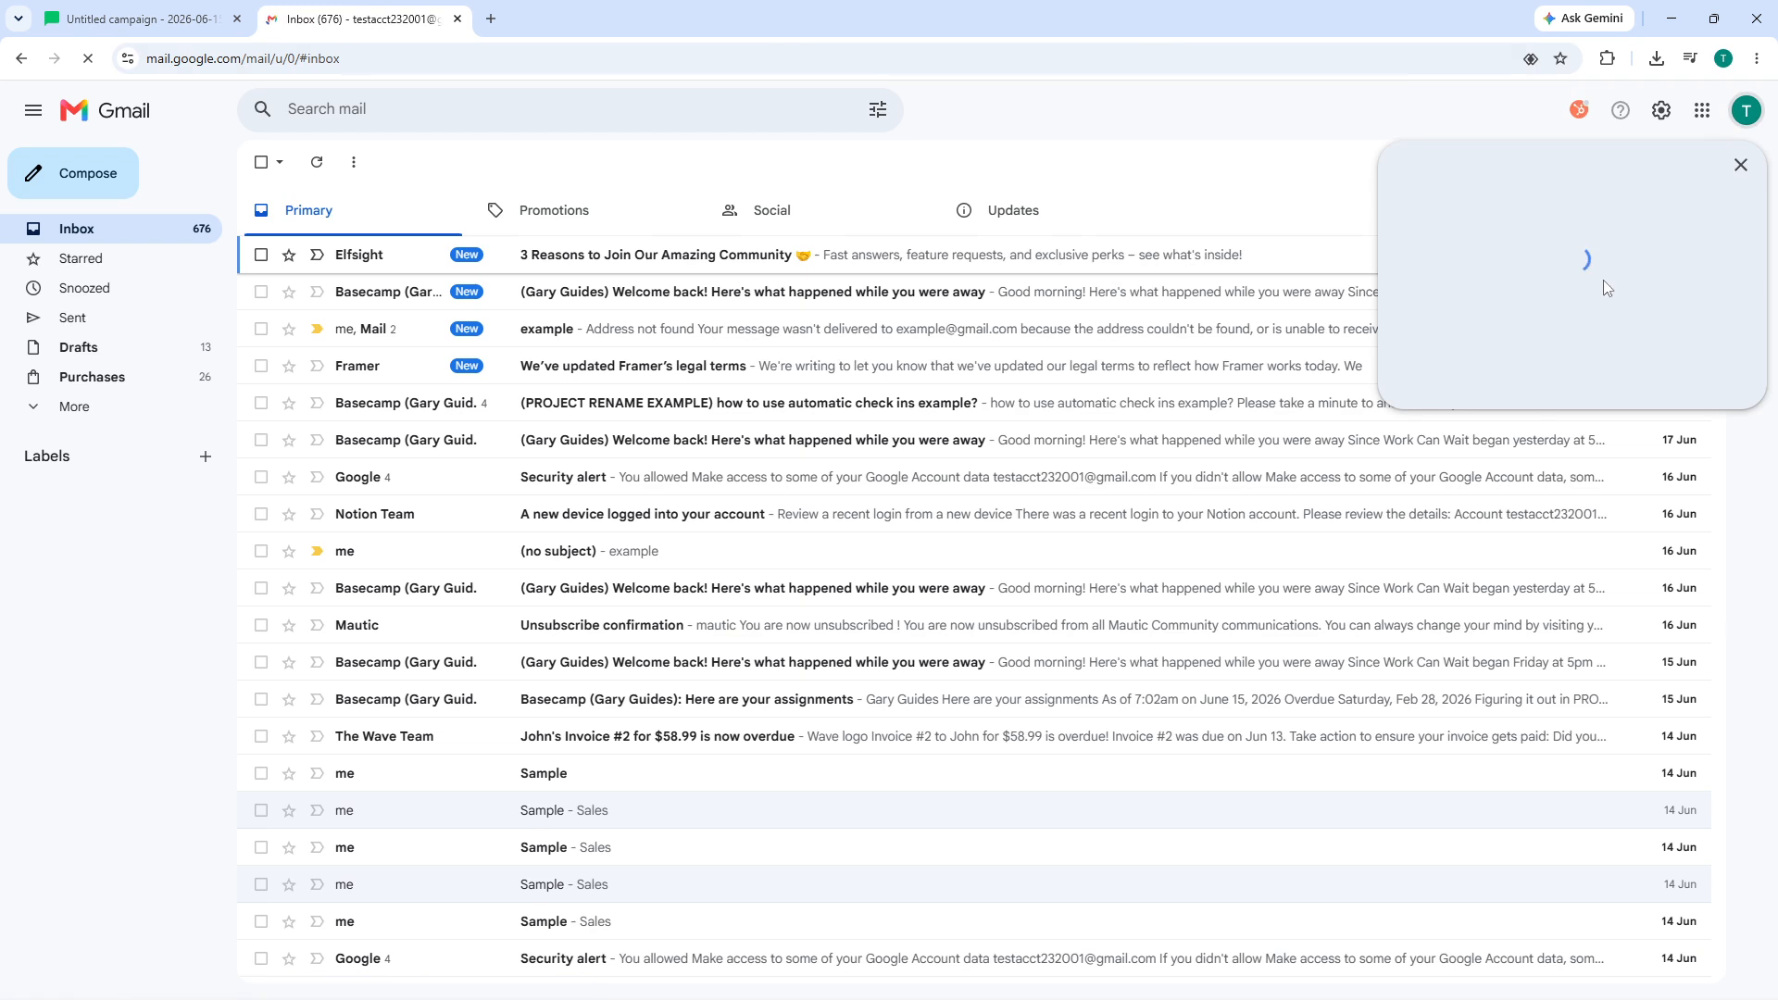
pyautogui.click(1435, 440)
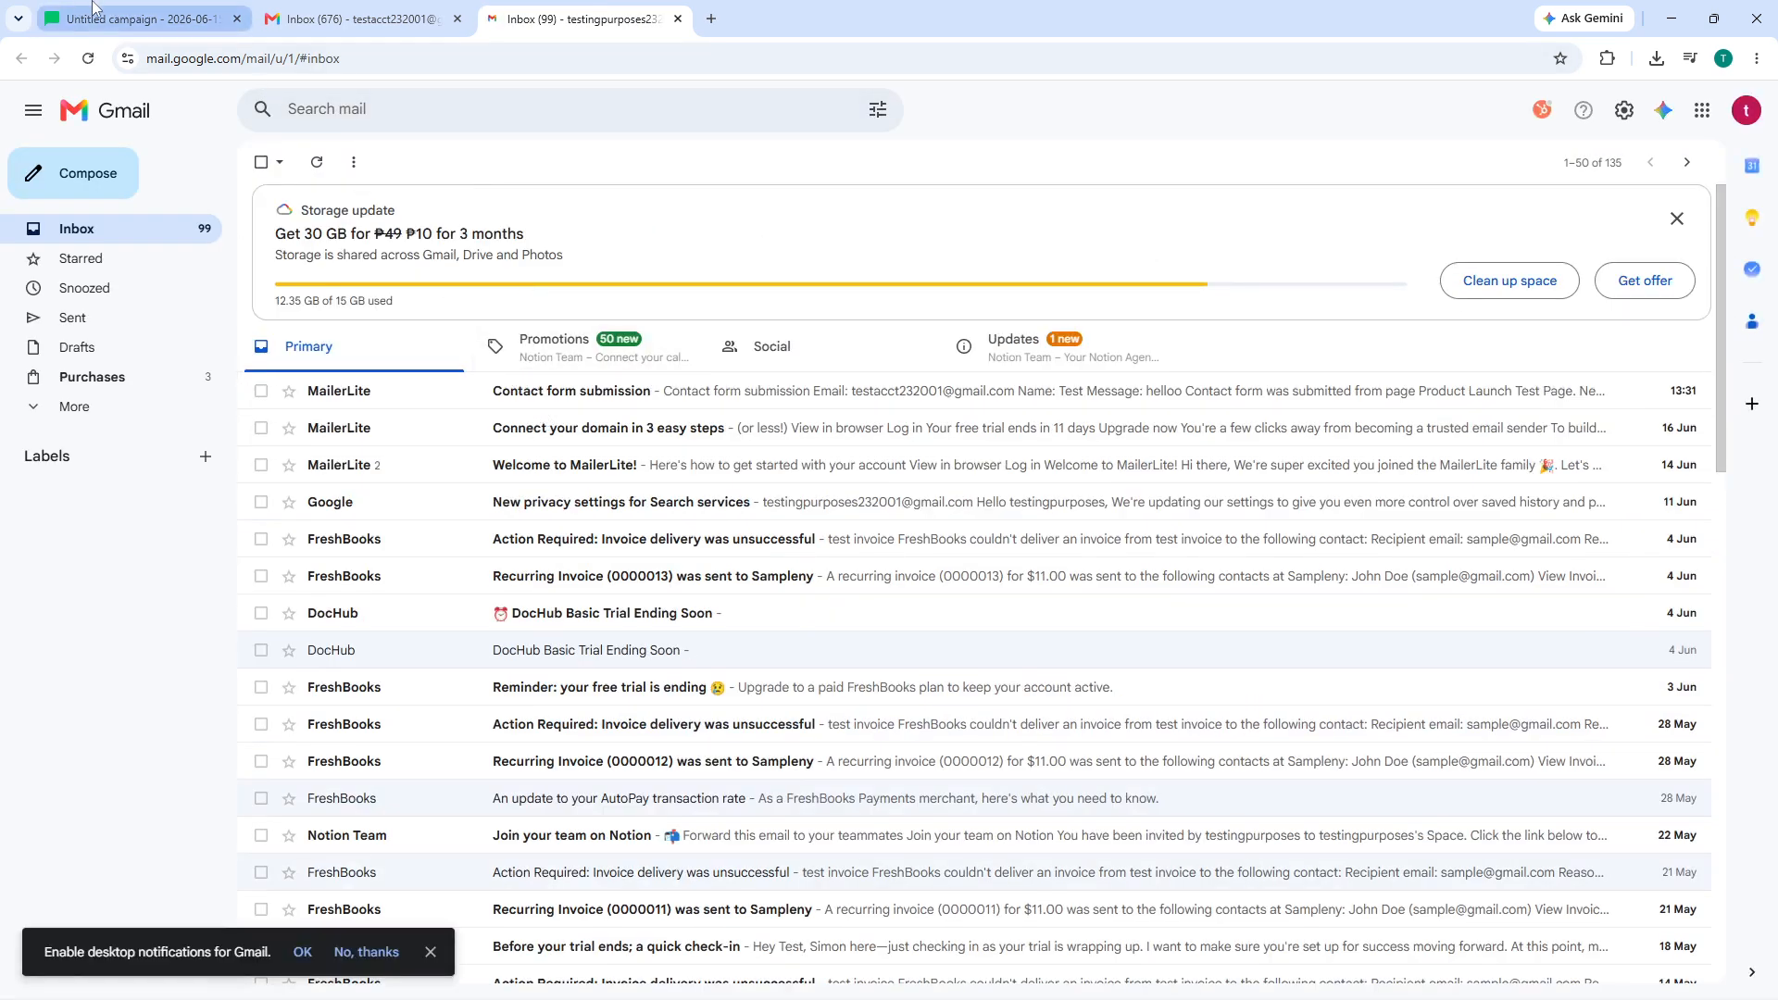
# Step: Check the MailerLite "Contact form submission" message in the inbox, go back to the message list and return to the MailerLite campaign editor
pyautogui.click(600, 411)
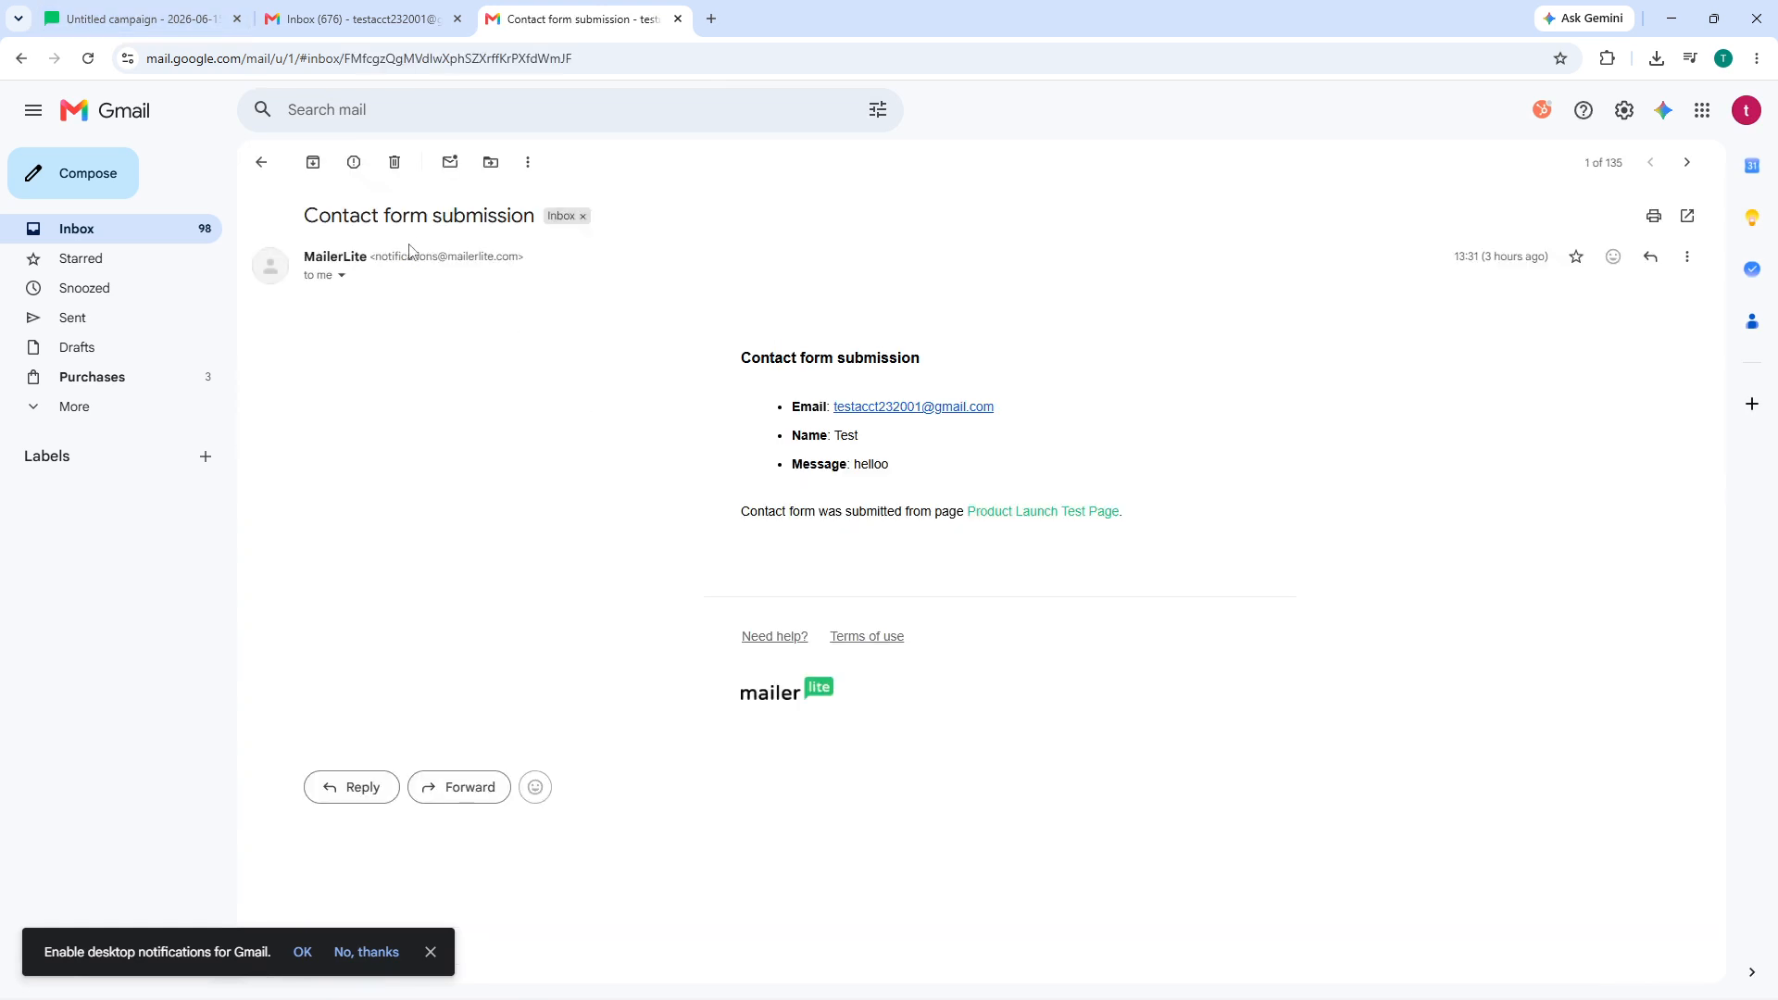
pyautogui.click(261, 162)
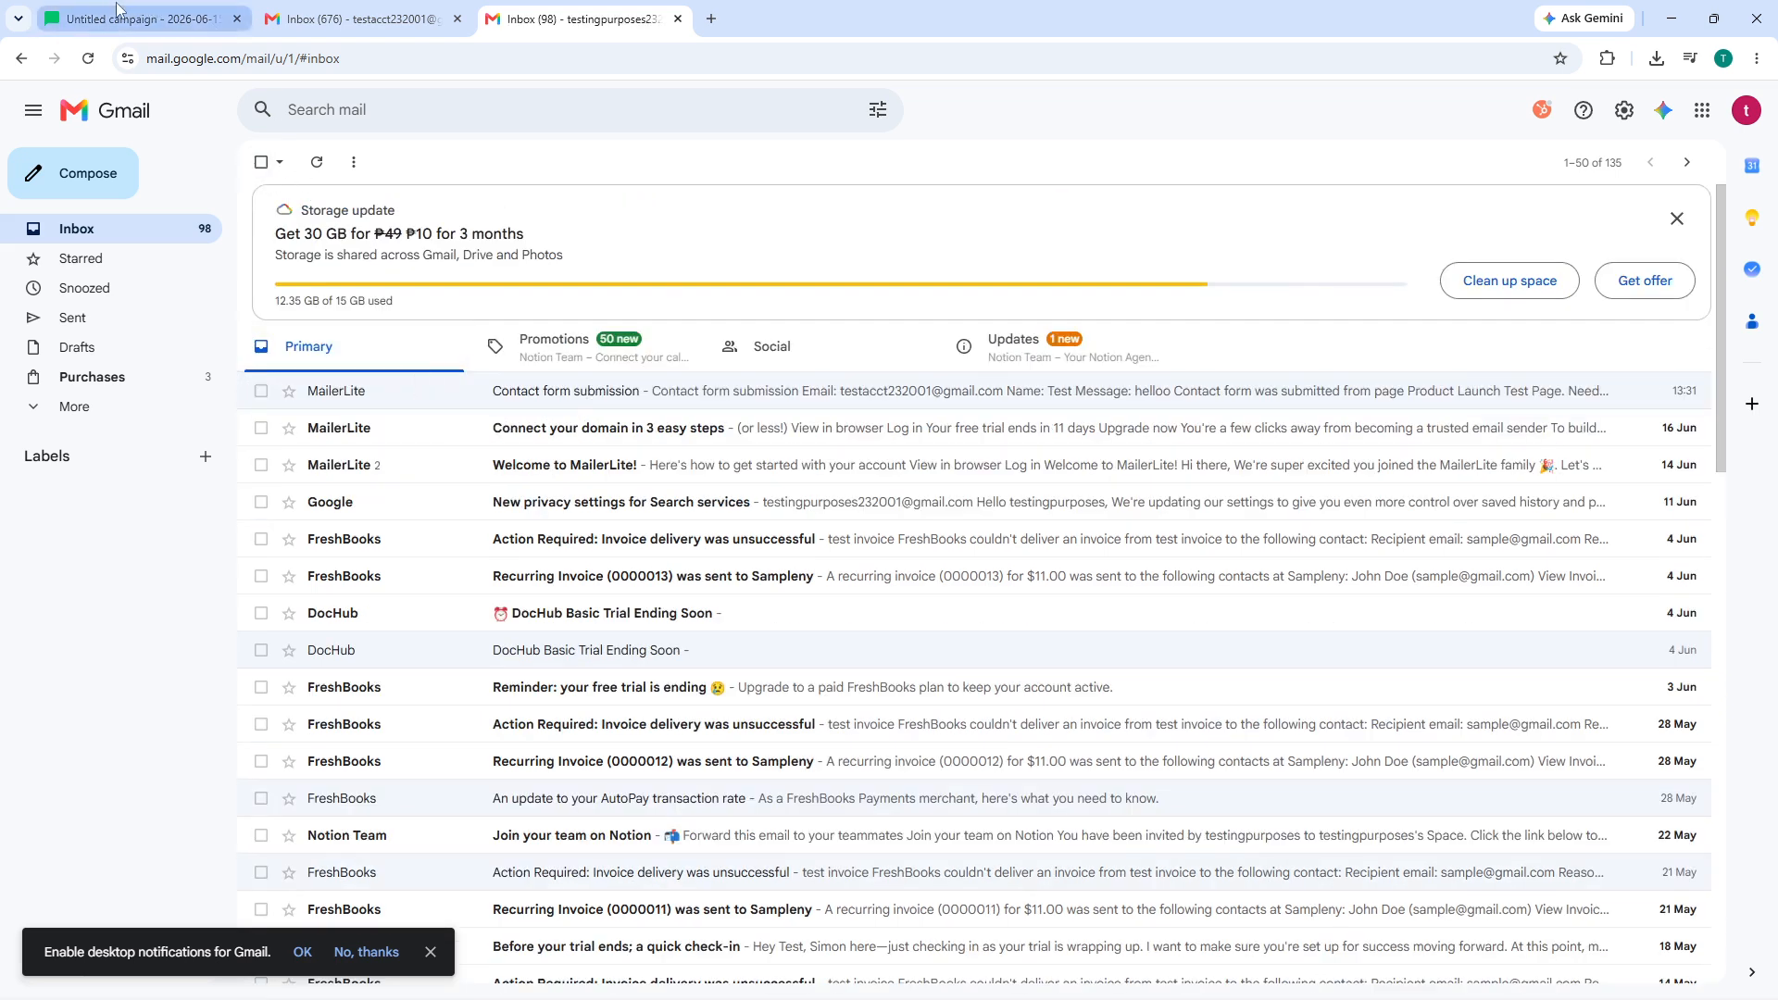
pyautogui.click(139, 18)
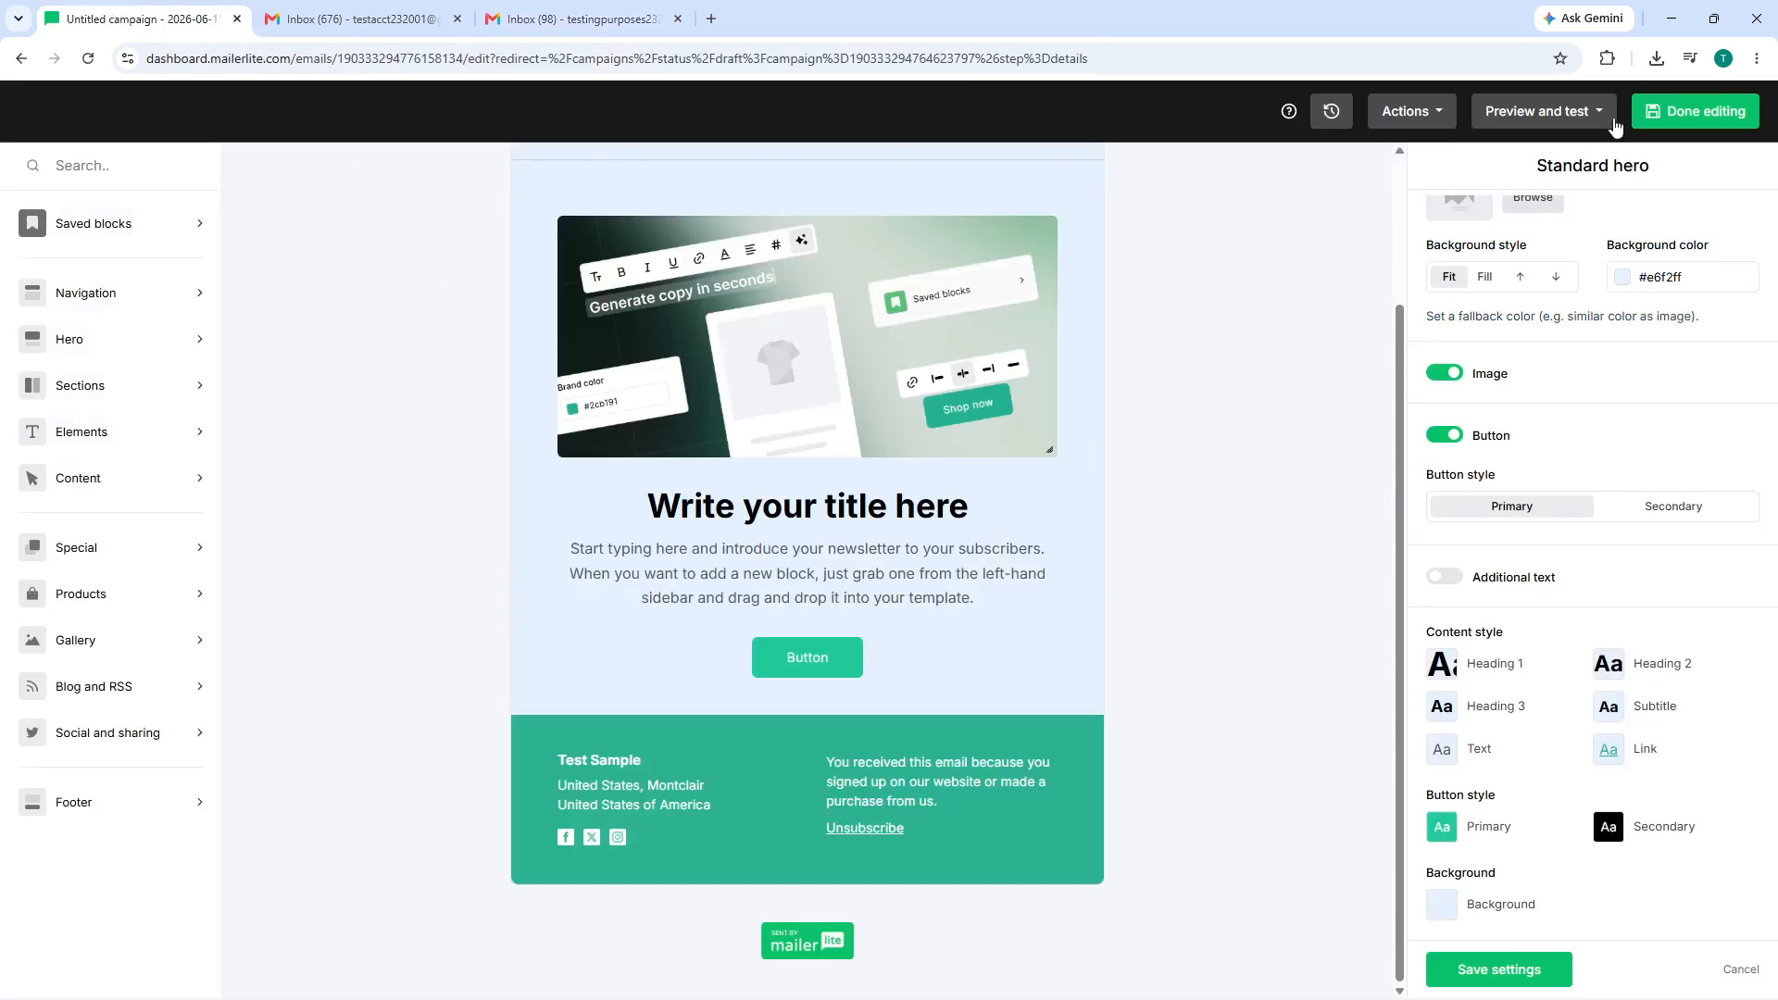
# Step: Leave the Standard hero block's settings and look over the email design in the editor
pyautogui.click(1564, 128)
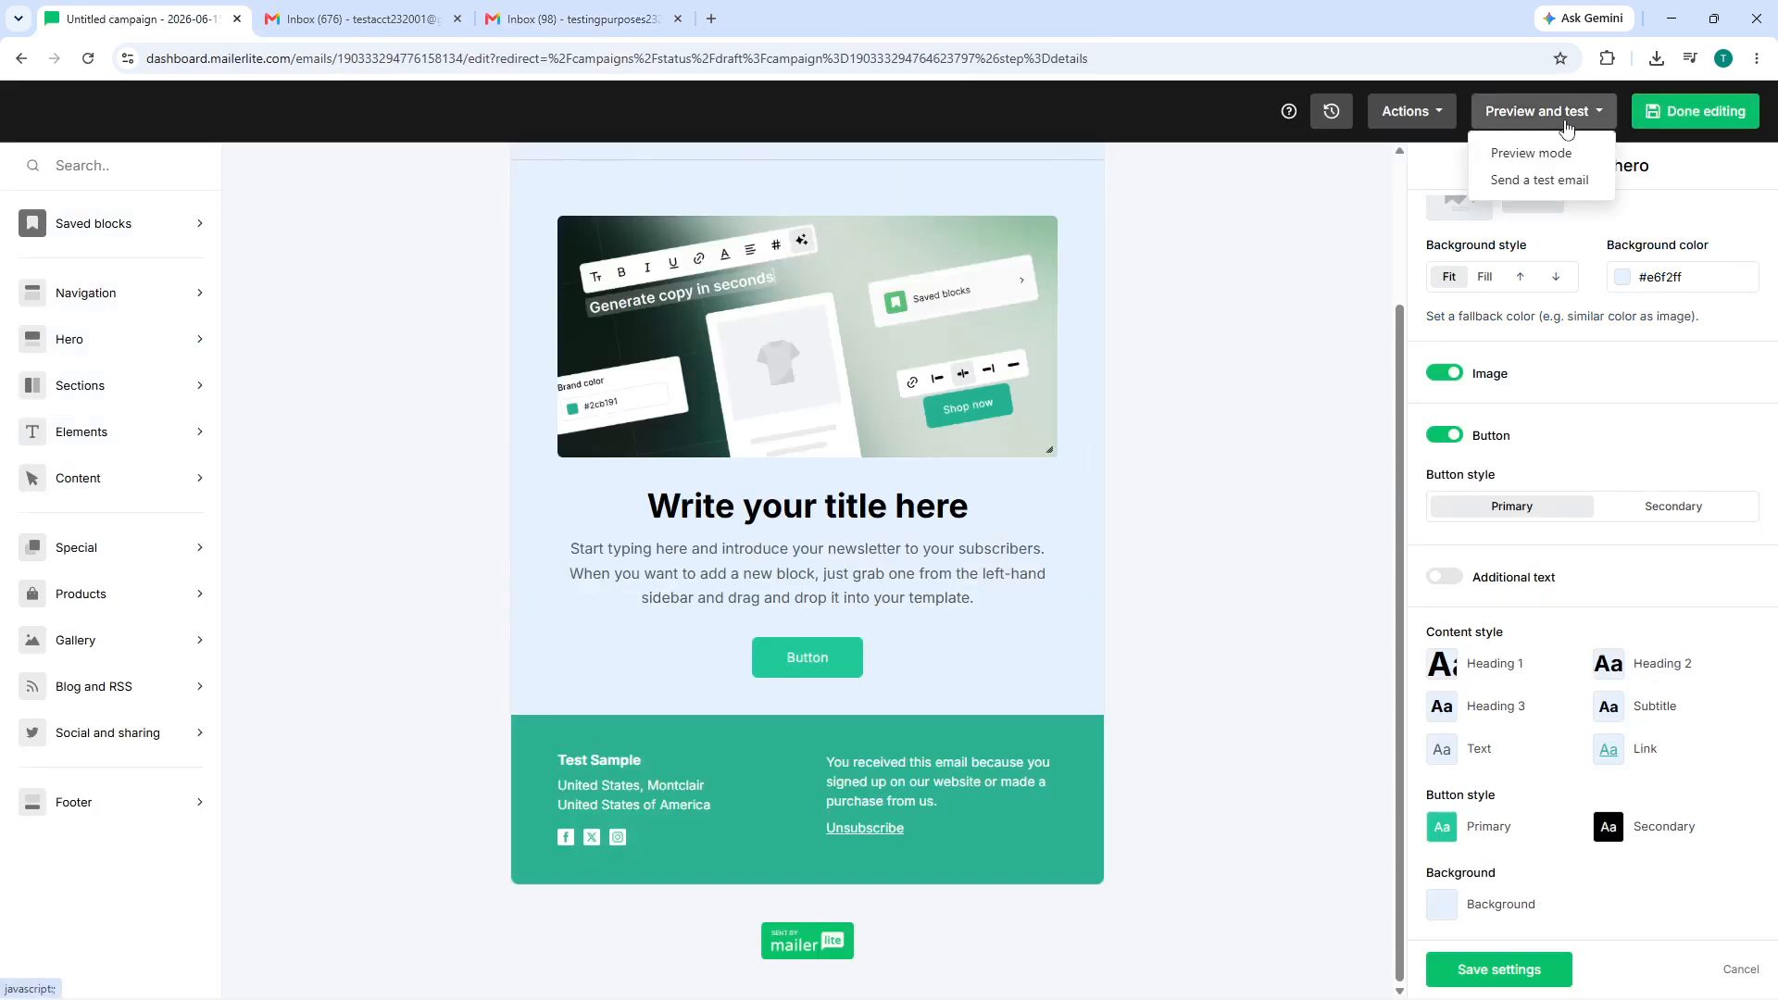
pyautogui.click(1315, 389)
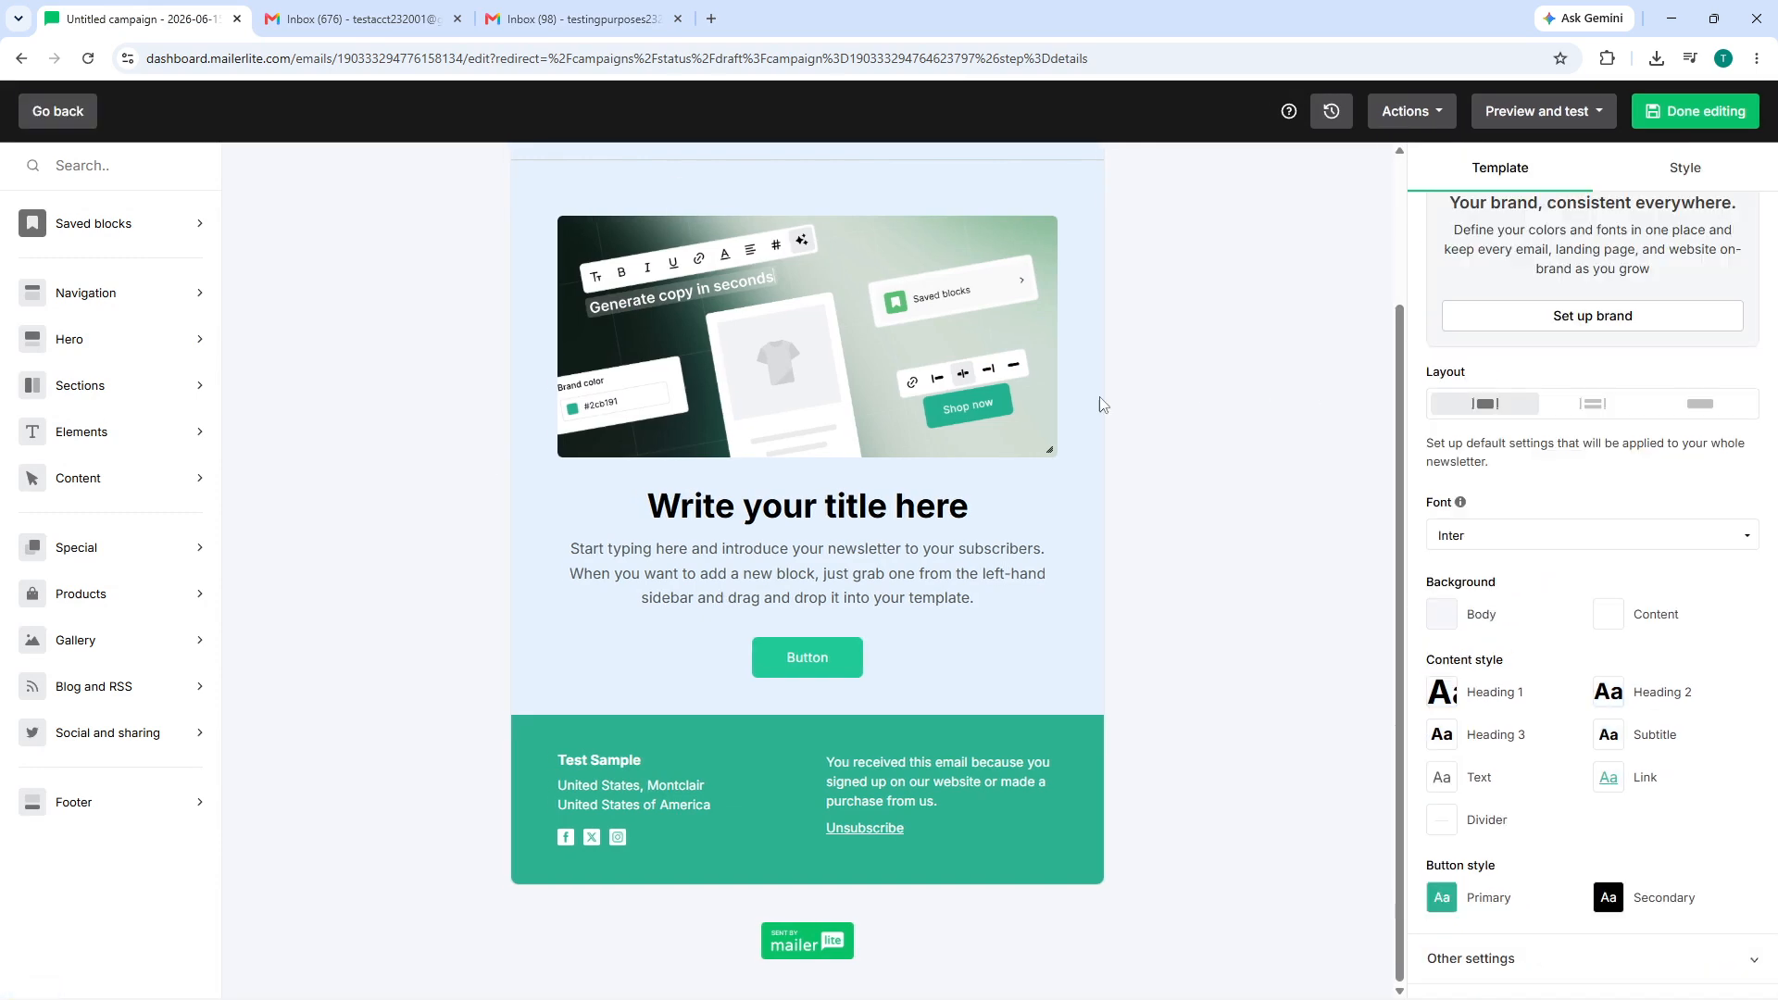
pyautogui.scroll(2, 943, 426)
pyautogui.scroll(-2, 943, 422)
pyautogui.scroll(2, 1260, 236)
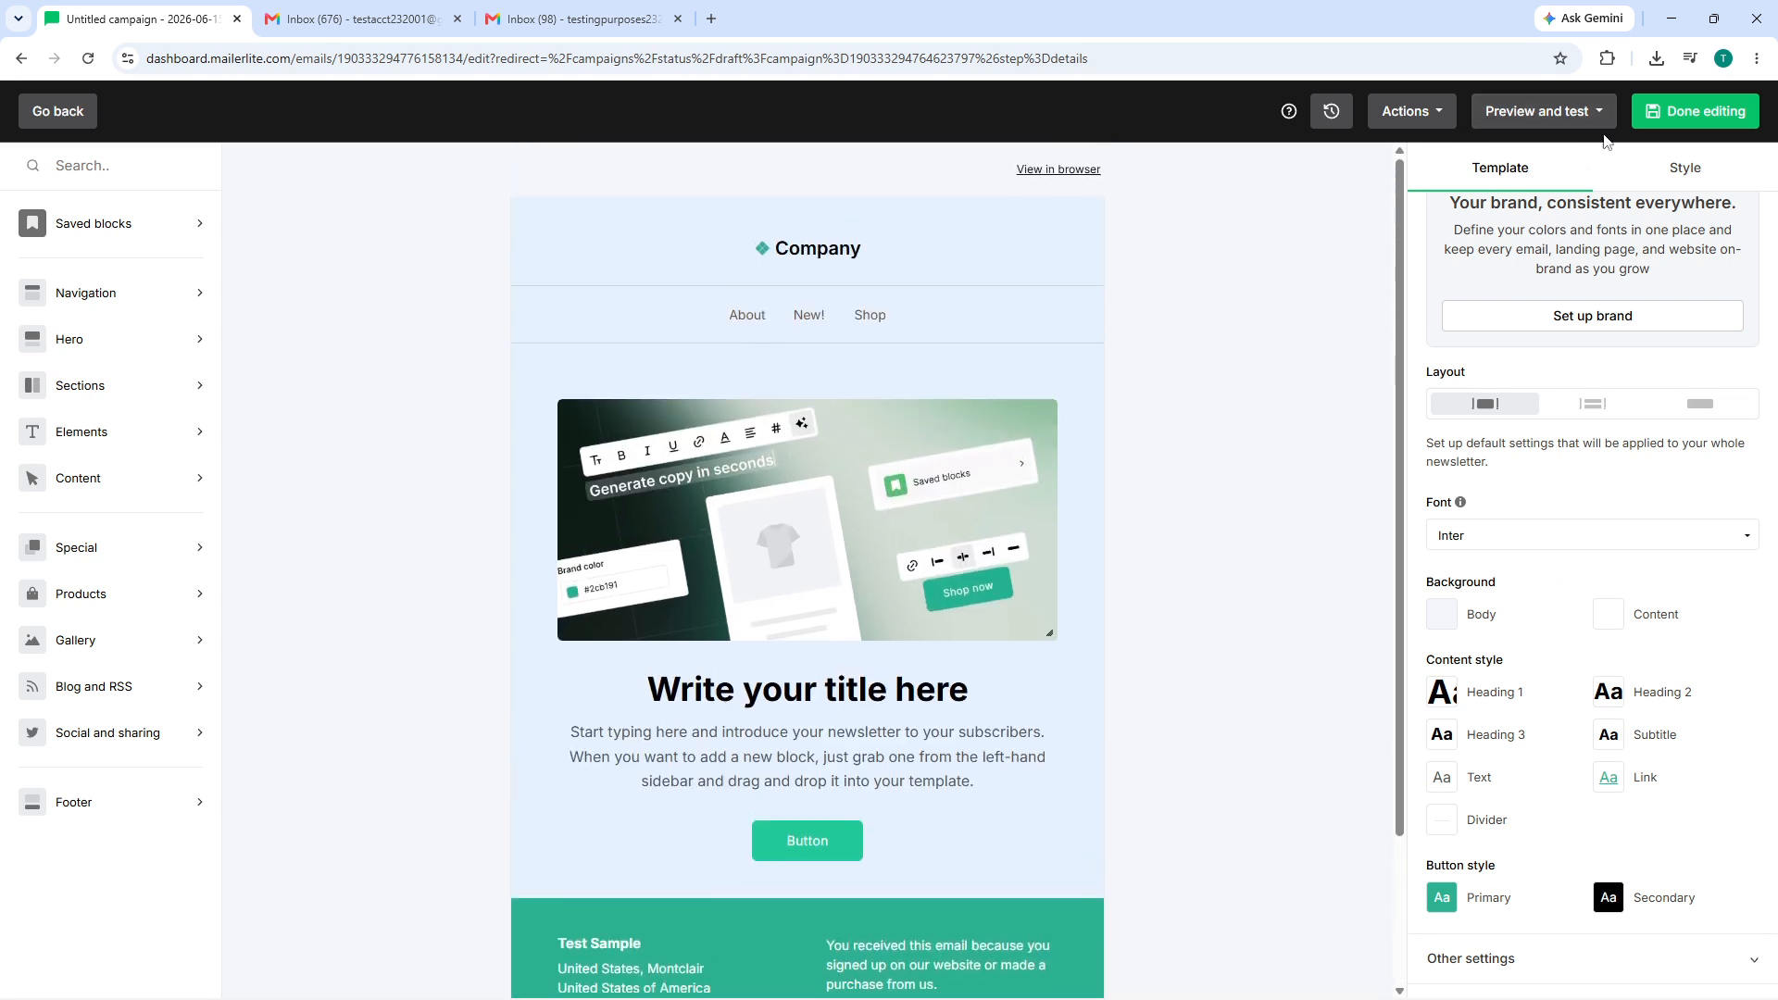